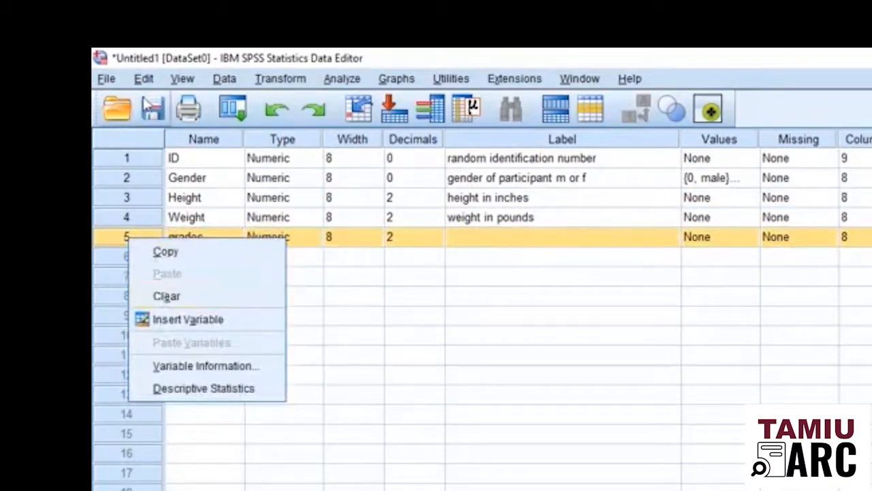
# Delete the grades variable in row 5 from the variable list.
pyautogui.click(150, 77)
pyautogui.click(143, 80)
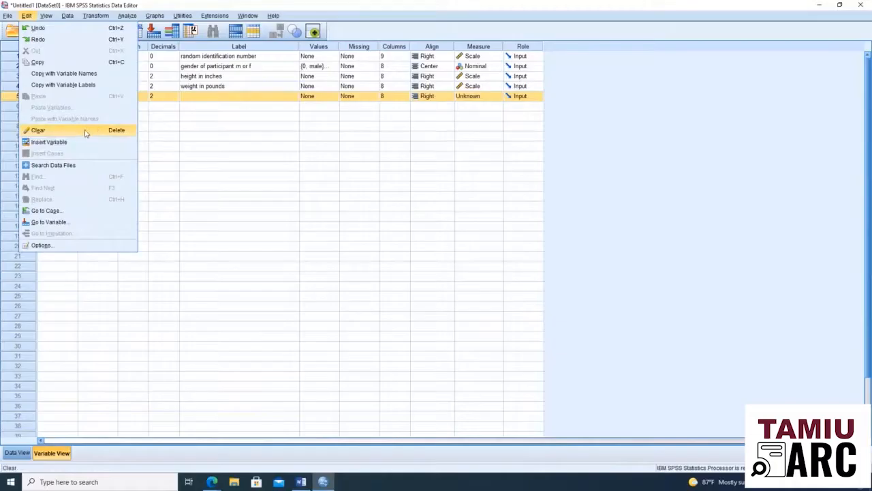
pyautogui.click(85, 133)
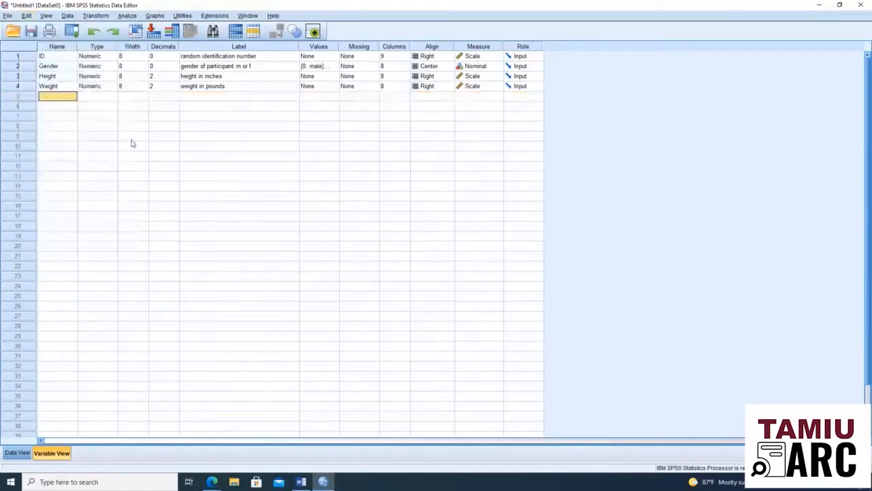
pyautogui.click(174, 147)
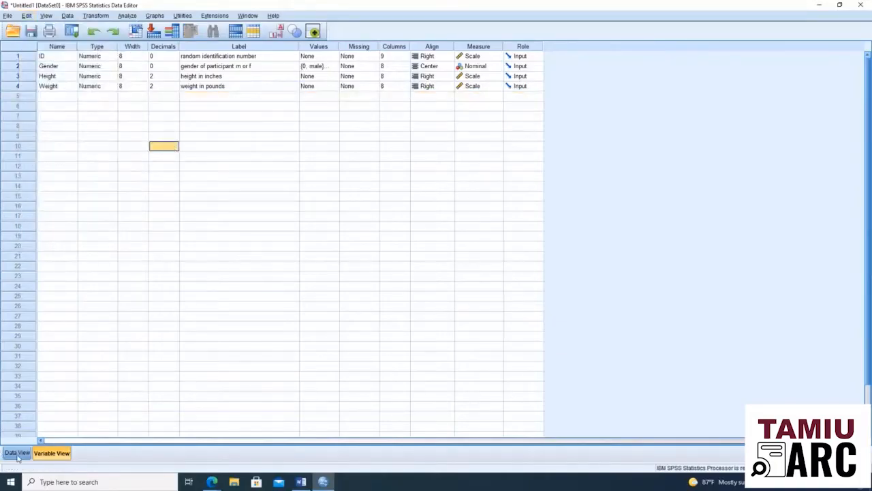
# In the case data, set Gender to 0 for row 2 and to 1 for rows 3 and 4.
pyautogui.click(15, 452)
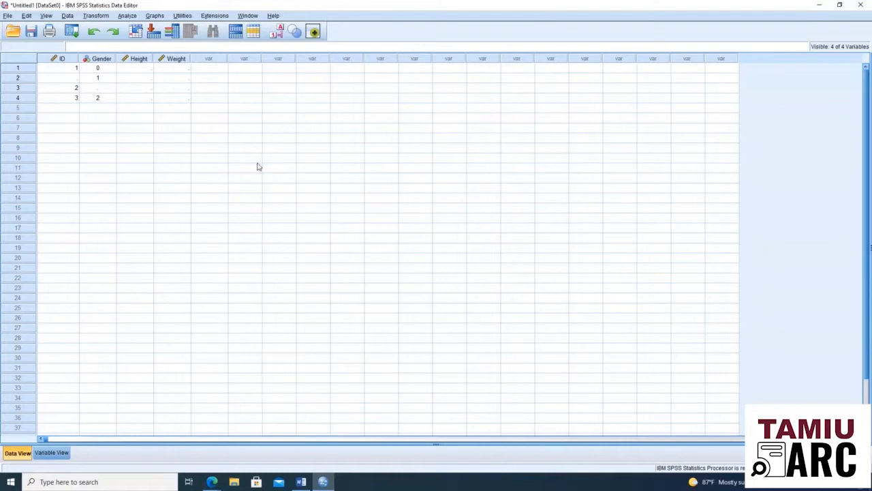
pyautogui.click(102, 69)
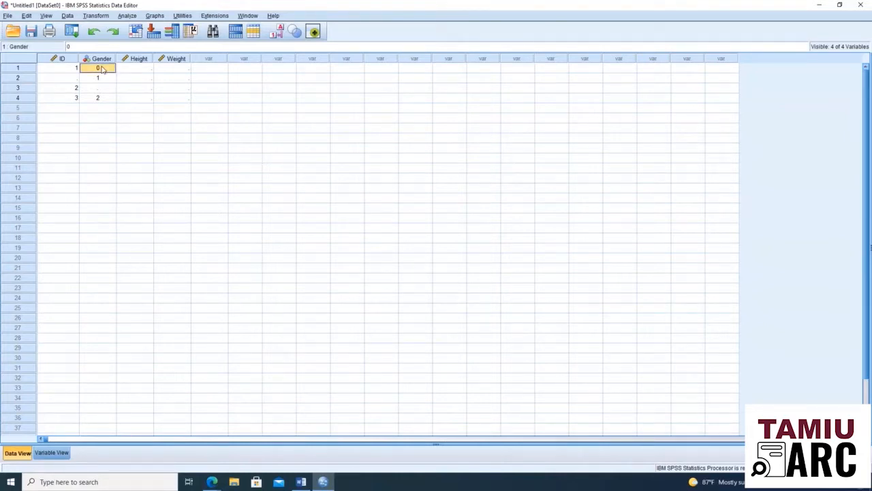
pyautogui.click(53, 453)
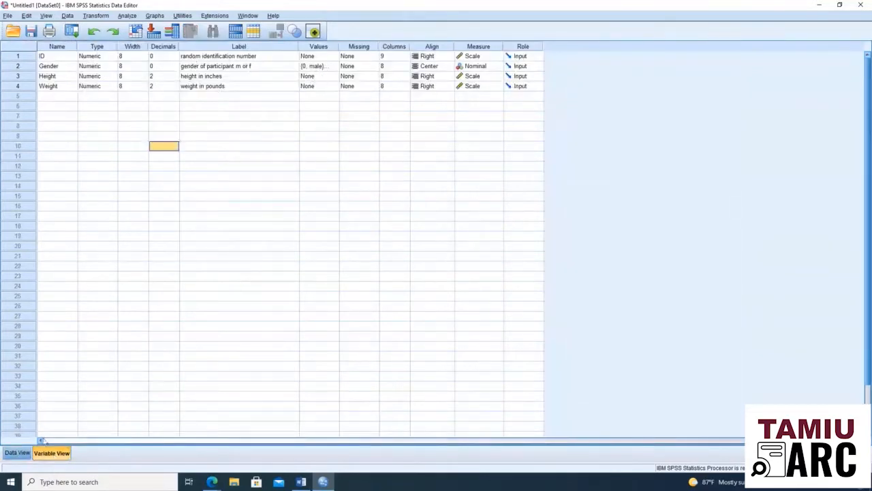
pyautogui.click(17, 453)
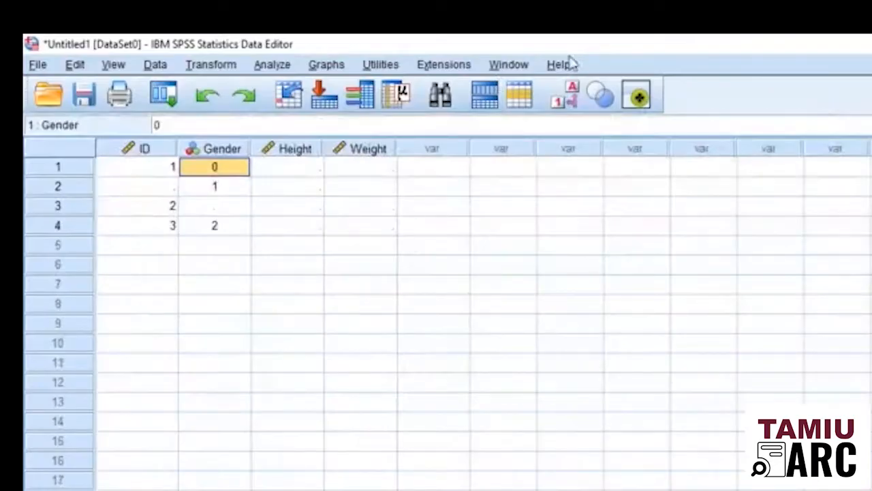
pyautogui.click(221, 190)
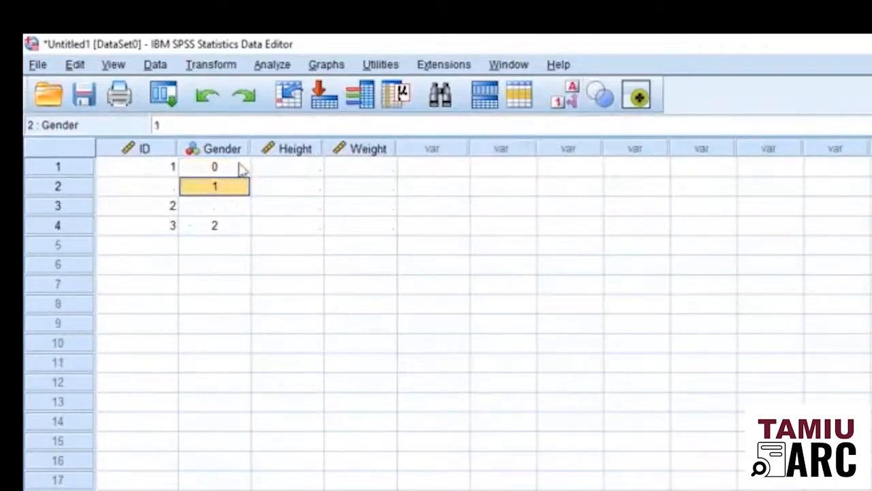
pyautogui.click(240, 167)
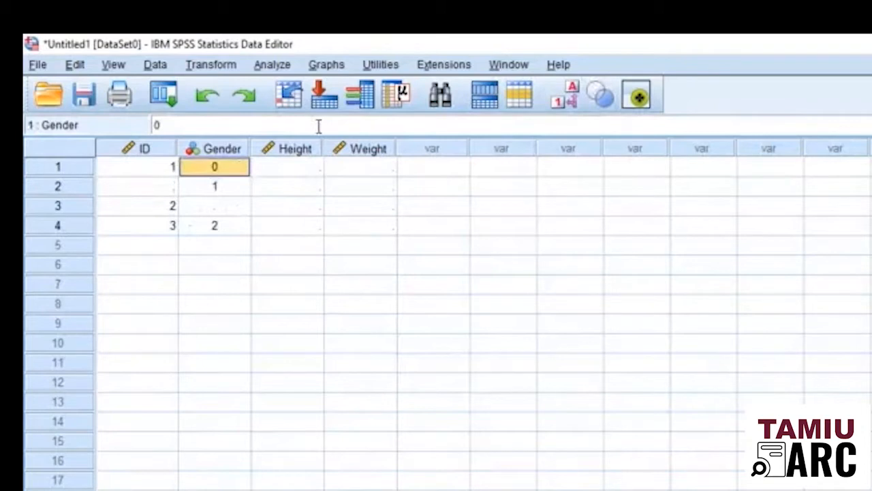
pyautogui.press('Down')
pyautogui.write('0')
pyautogui.press('Return')
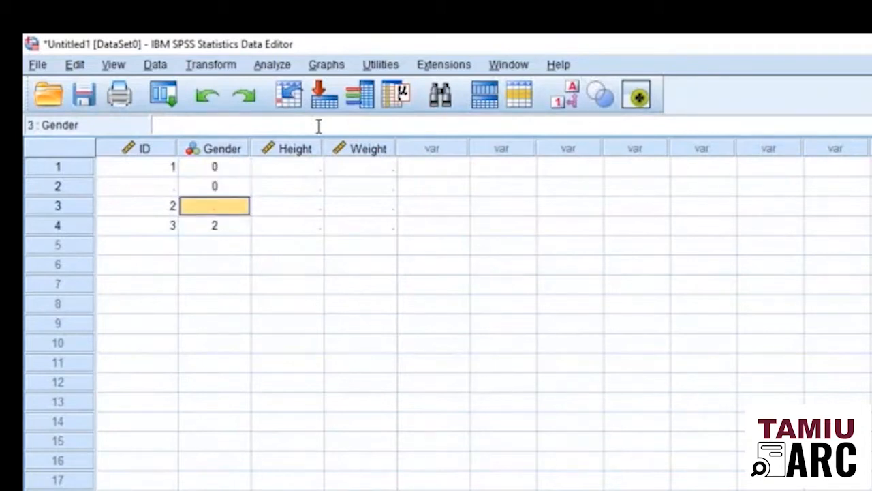
pyautogui.write('1')
pyautogui.press('Return')
pyautogui.write('1')
pyautogui.press('Return')
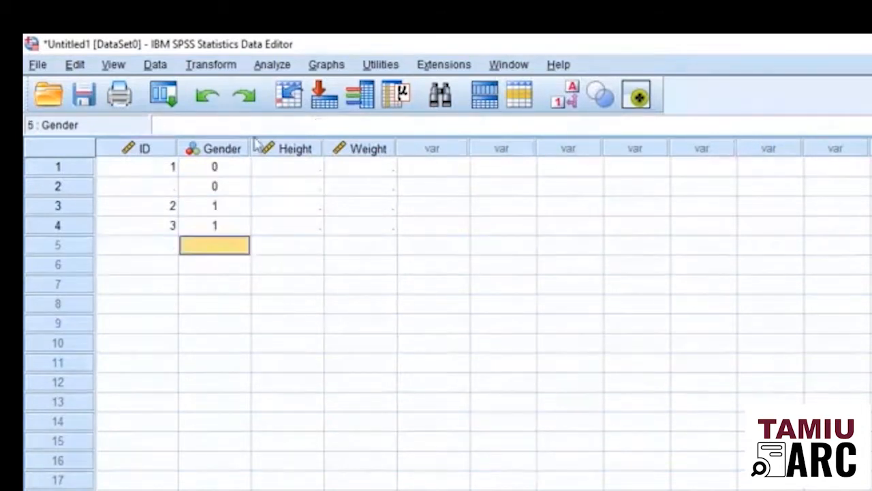
# Set the ID values of rows 2 to 4 to 2, 3 and 4.
pyautogui.click(154, 189)
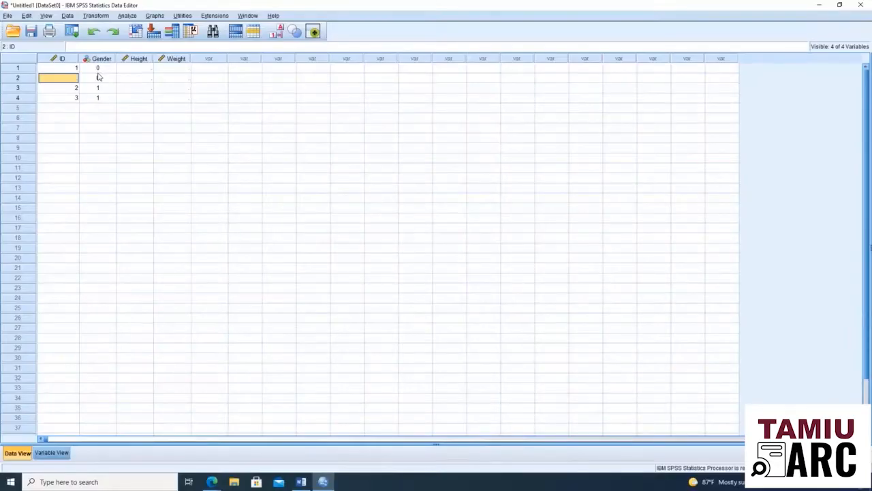
pyautogui.write('2')
pyautogui.press('Return')
pyautogui.write('3')
pyautogui.press('Return')
pyautogui.write('4')
pyautogui.press('Return')
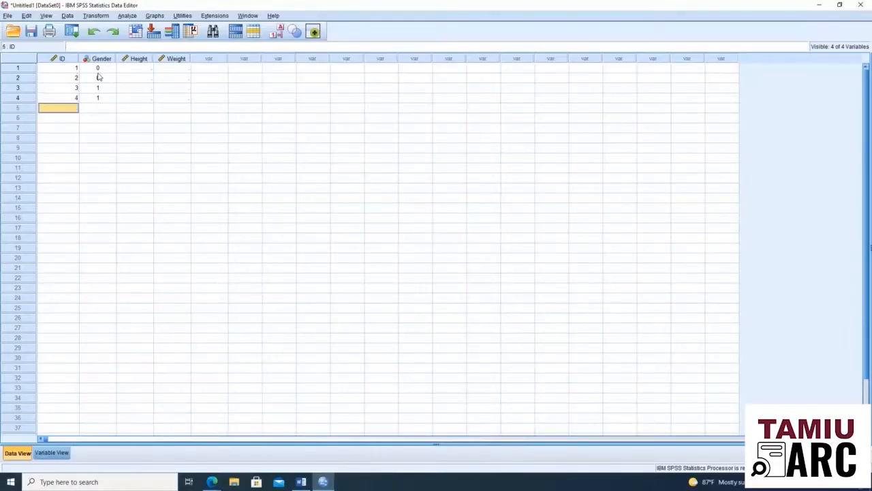
# Replace the ID values of the first three cases with consecutive five-digit sample identification numbers.
pyautogui.moveTo(67, 73); pyautogui.dragTo(53, 58)
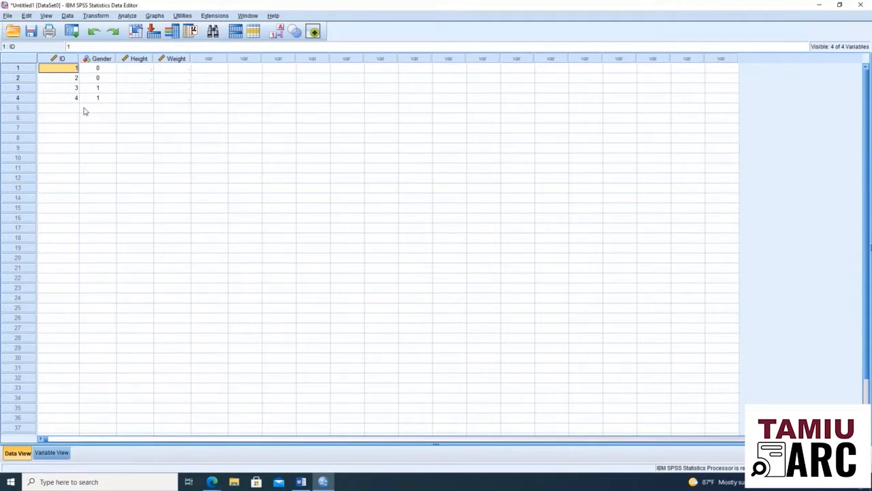
pyautogui.write('12345')
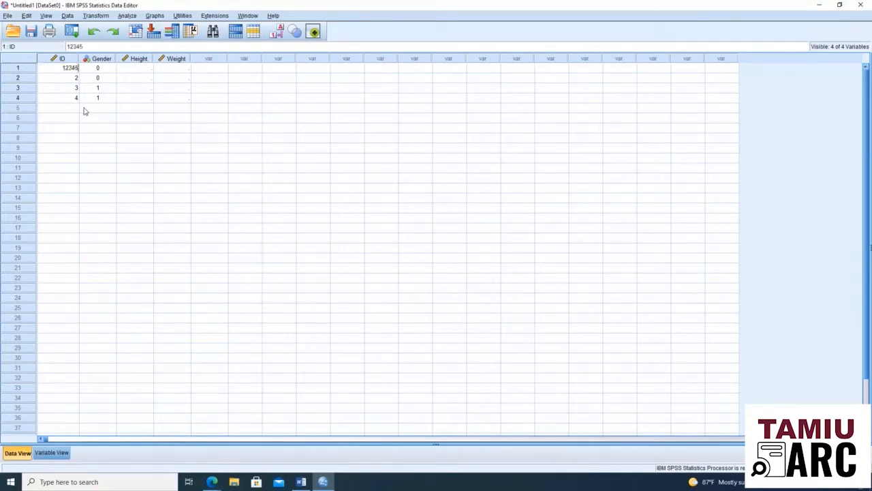
pyautogui.press('Return')
pyautogui.write('12346')
pyautogui.press('Return')
pyautogui.write('12347')
pyautogui.press('Return')
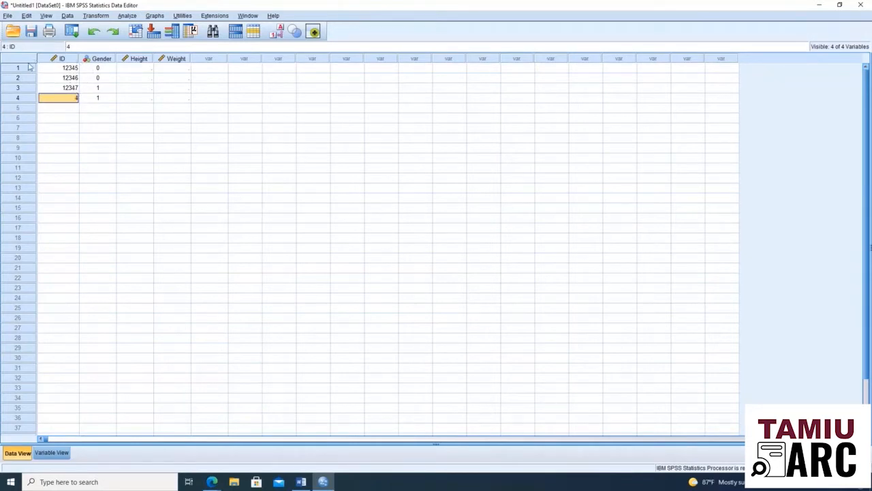
# Set the ID values of the first three cases to 1, 2 and 3.
pyautogui.click(62, 68)
pyautogui.write('1')
pyautogui.press('Return')
pyautogui.write('2')
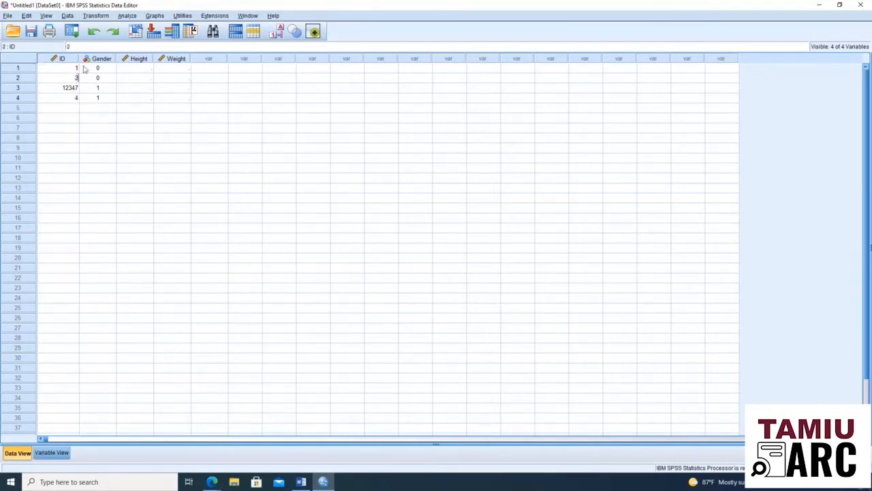
pyautogui.press('Return')
pyautogui.write('3')
pyautogui.click(96, 130)
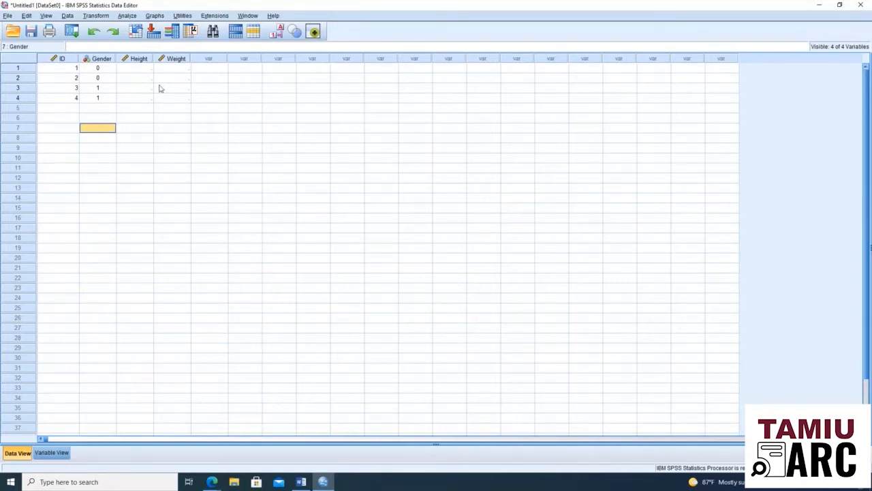
# Enter the Height values 89 and 1 for the first two cases.
pyautogui.click(94, 69)
pyautogui.click(279, 32)
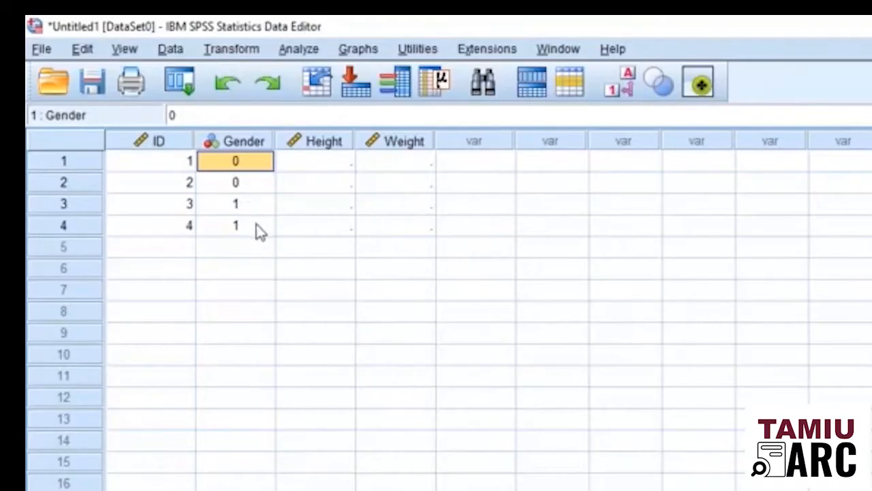
pyautogui.click(325, 141)
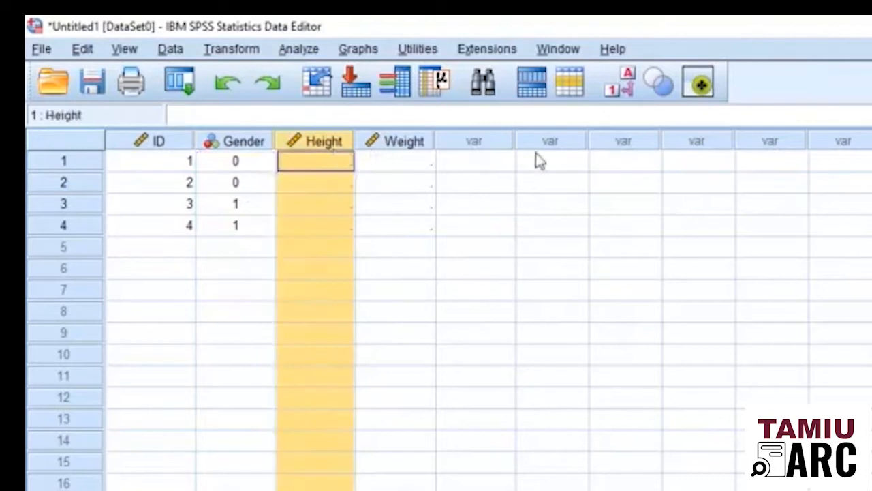
pyautogui.write('89')
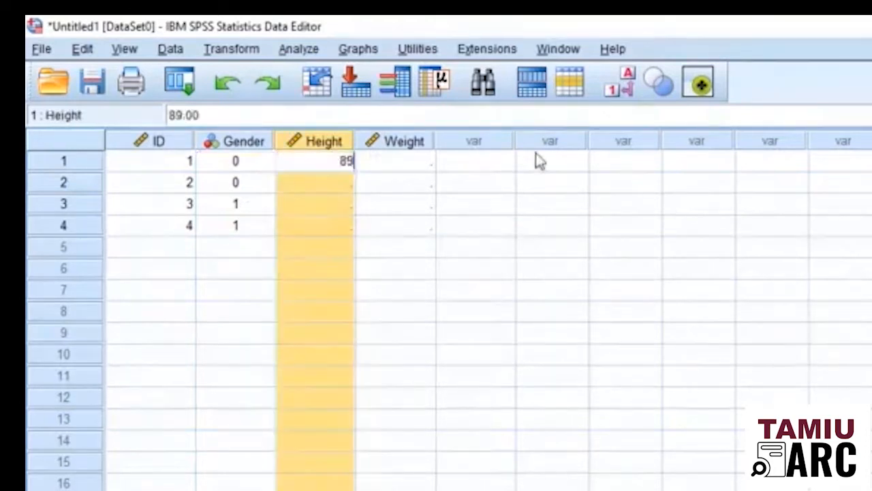
pyautogui.press('Return')
pyautogui.write('1')
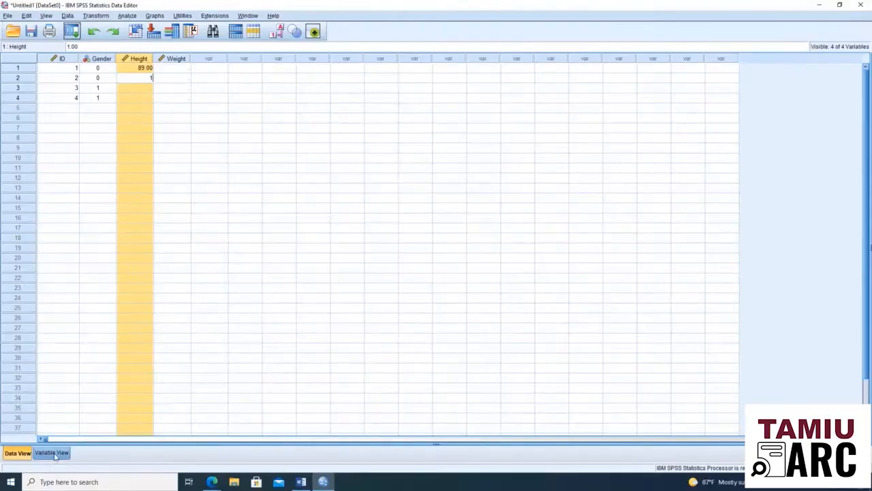
# Set the number of decimals to 0 for the Height and Weight variables.
pyautogui.click(53, 454)
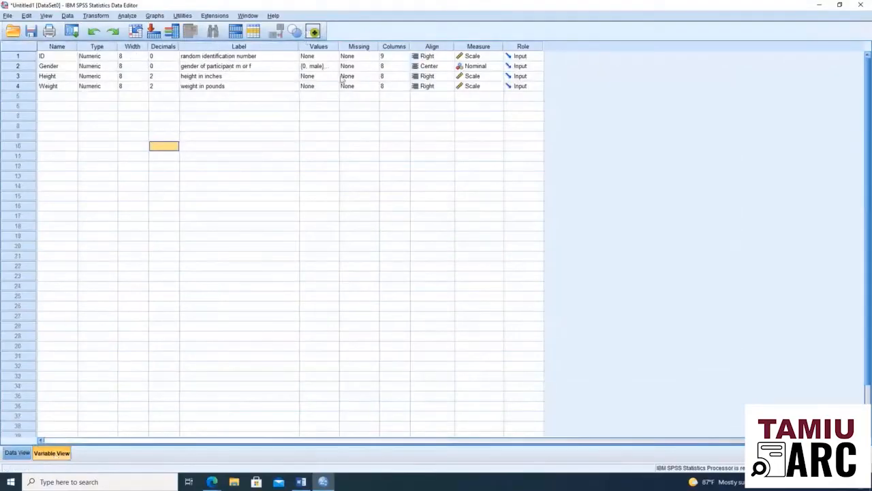
pyautogui.click(169, 60)
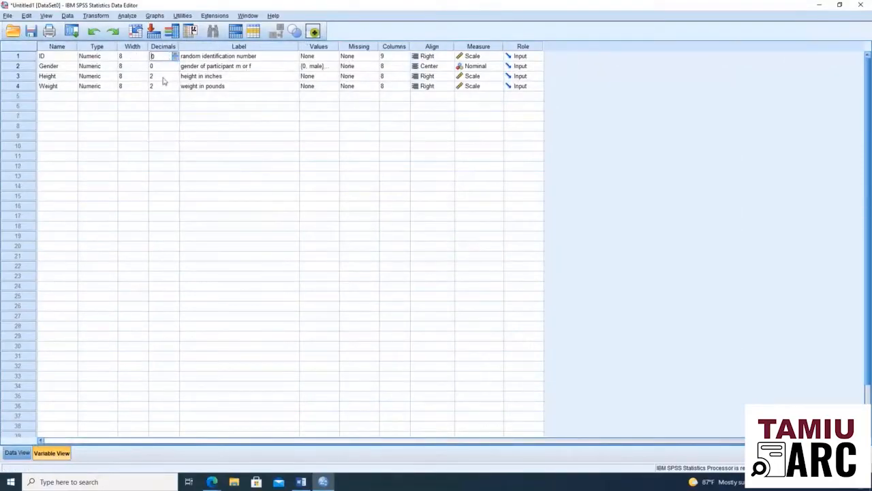
pyautogui.click(166, 77)
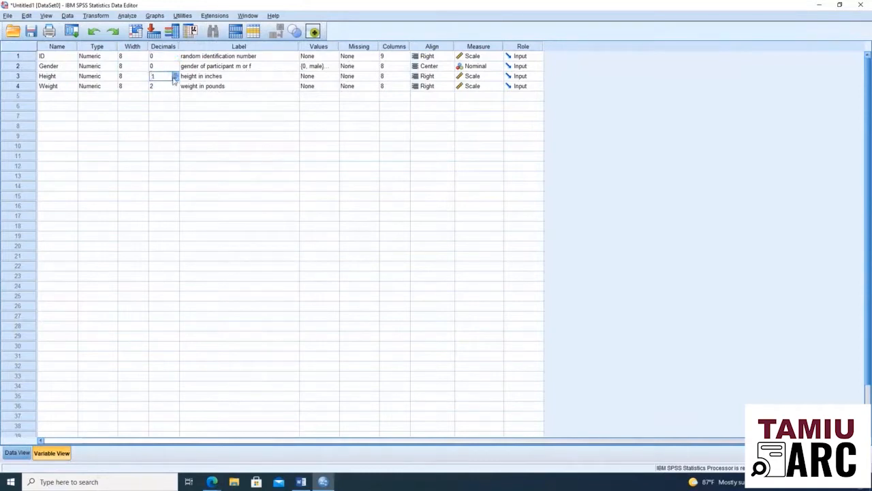
pyautogui.click(176, 80)
pyautogui.click(173, 88)
# In the case data, enter the Weight values 89, 105, 130 and 160 for rows 1 to 4.
pyautogui.click(18, 452)
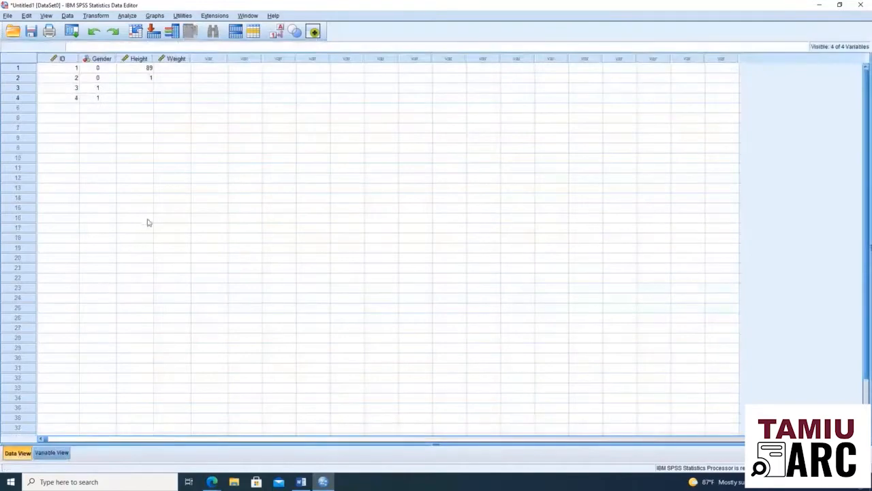
pyautogui.click(162, 69)
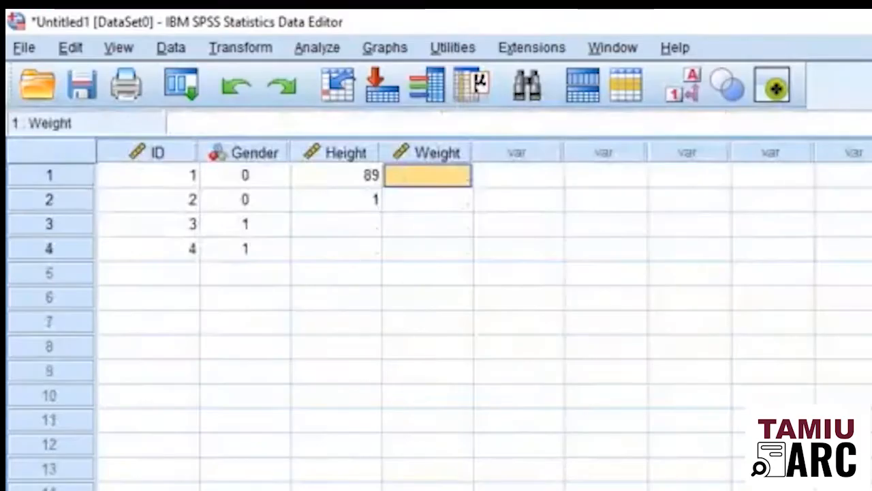
pyautogui.write('89')
pyautogui.press('Return')
pyautogui.write('10')
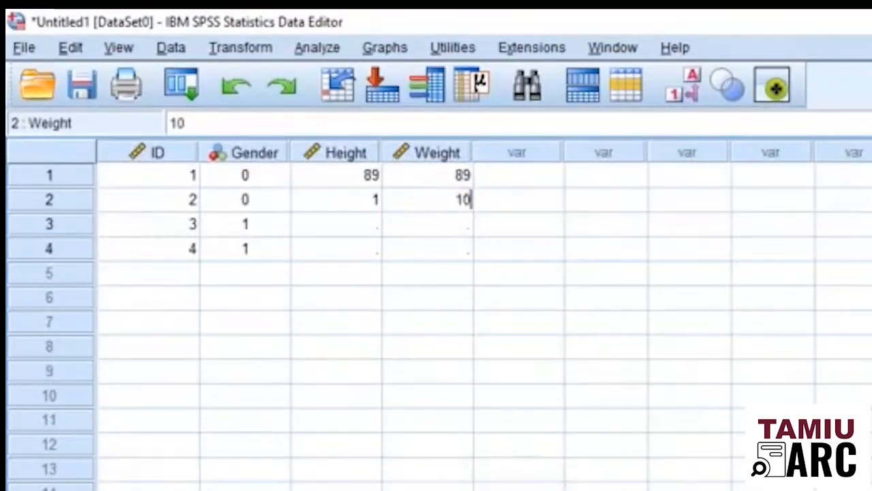
pyautogui.write('5')
pyautogui.press('Return')
pyautogui.write('130')
pyautogui.press('Return')
pyautogui.write('1')
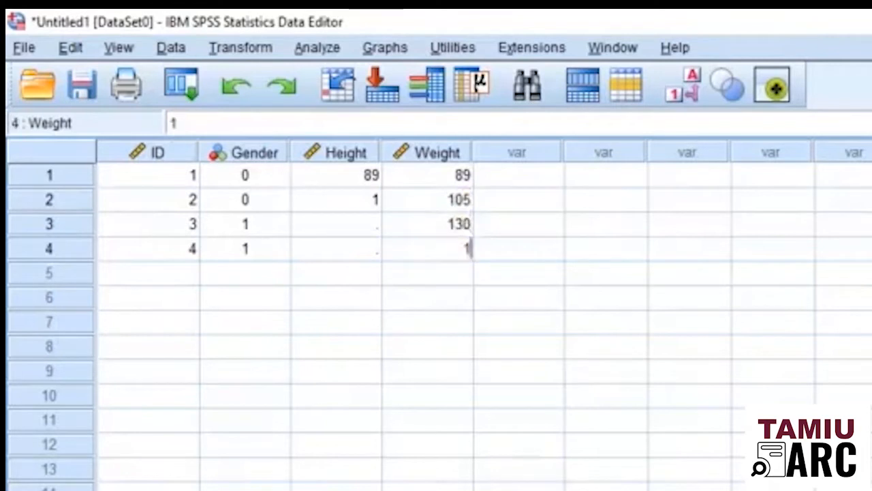
pyautogui.write('60')
pyautogui.press('Return')
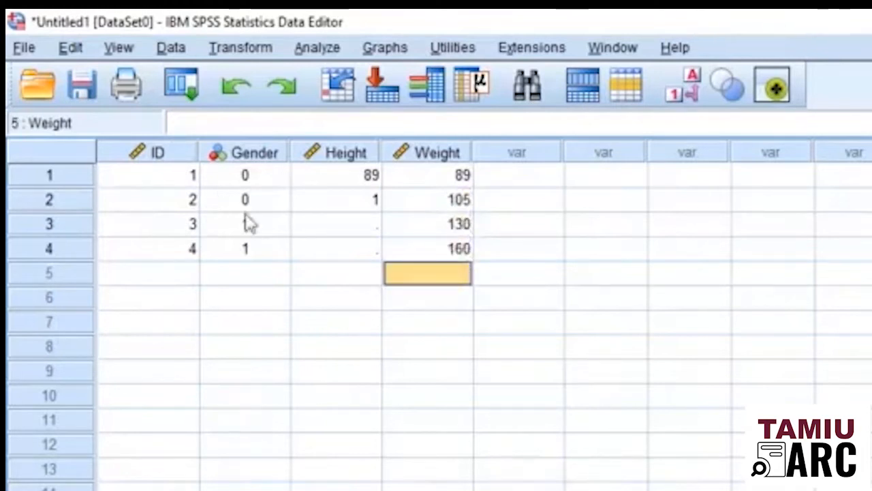
# Set the Height values of rows 1 to 4 to 5, 5, 6 and 7.
pyautogui.click(351, 205)
pyautogui.click(369, 179)
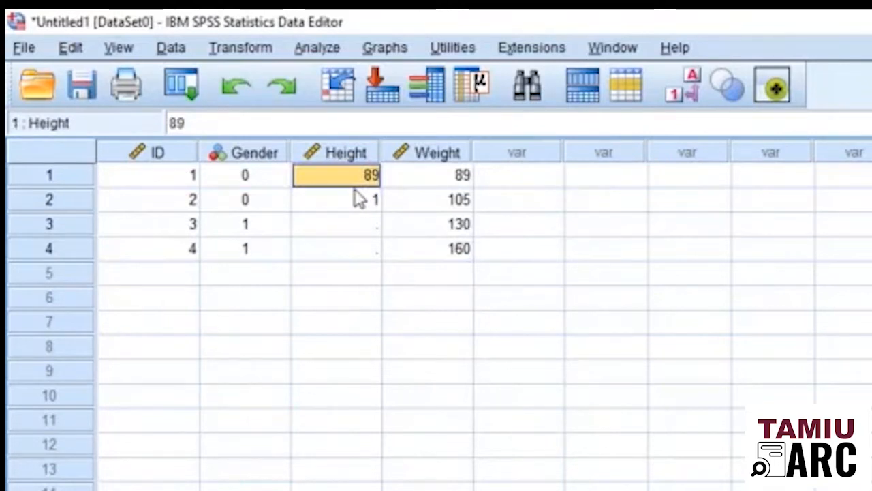
pyautogui.write('5')
pyautogui.press('Return')
pyautogui.write('5')
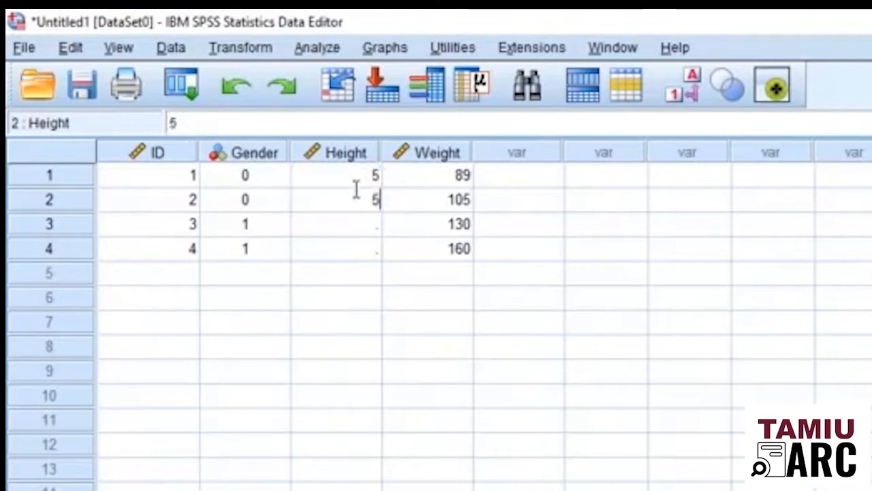
pyautogui.press('Return')
pyautogui.write('6')
pyautogui.press('Return')
pyautogui.write('7')
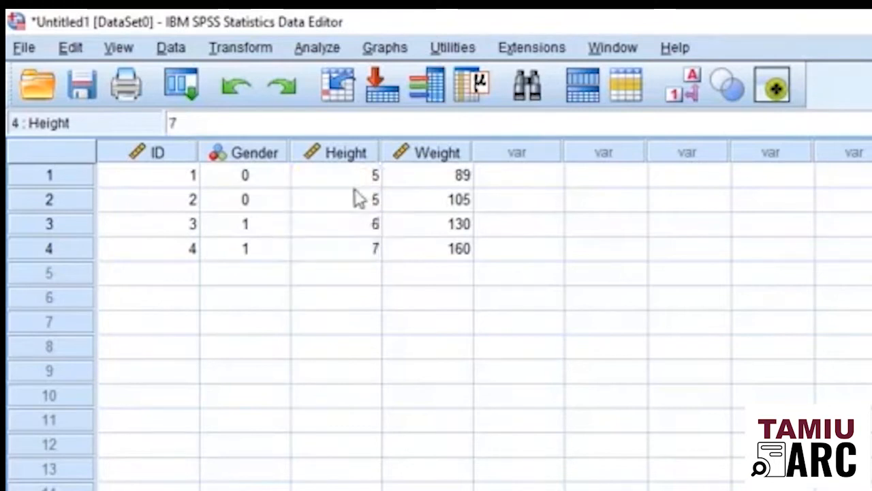
pyautogui.press('BackSpace')
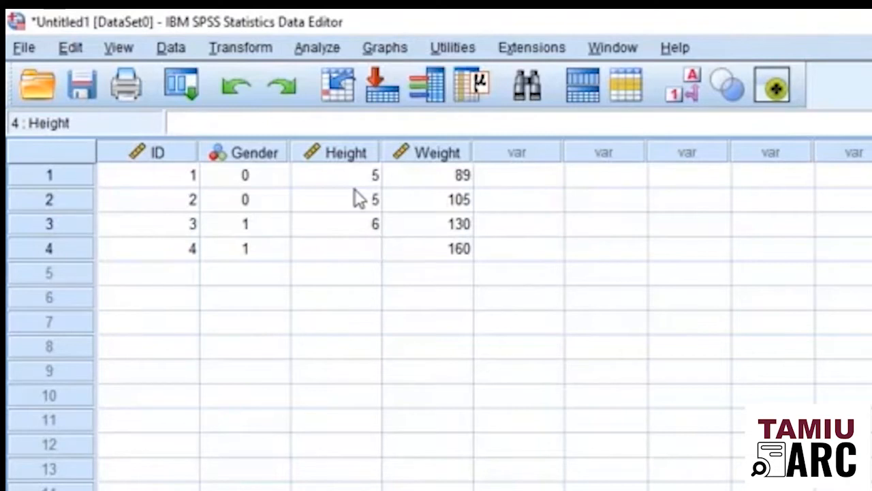
pyautogui.write('7')
pyautogui.press('Return')
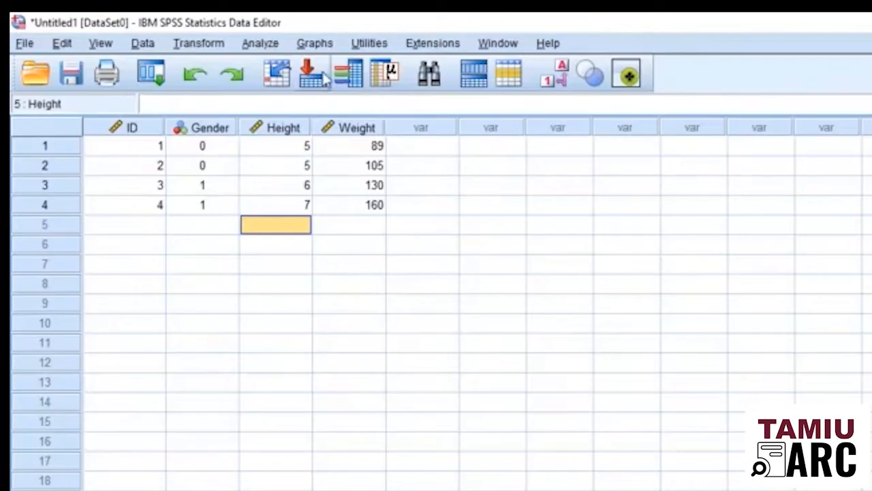
# Open the Frequencies analysis from the descriptive statistics and show its source variables by name instead of label.
pyautogui.click(128, 15)
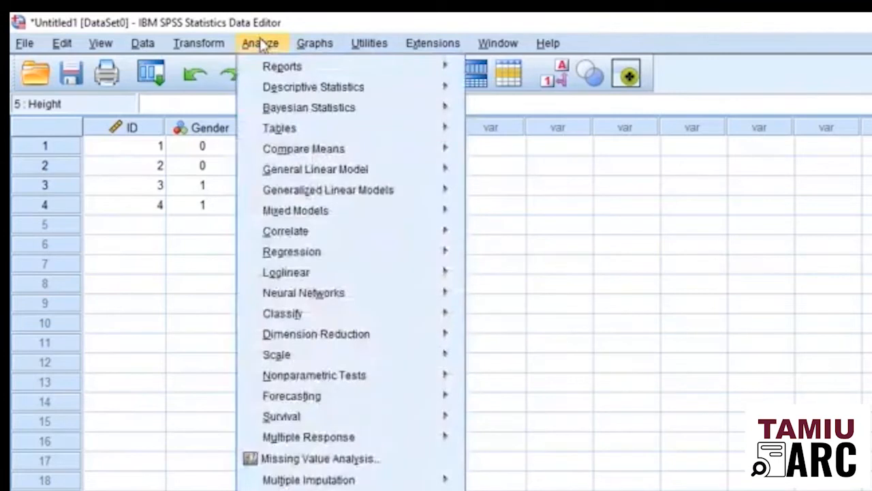
pyautogui.moveTo(264, 89)
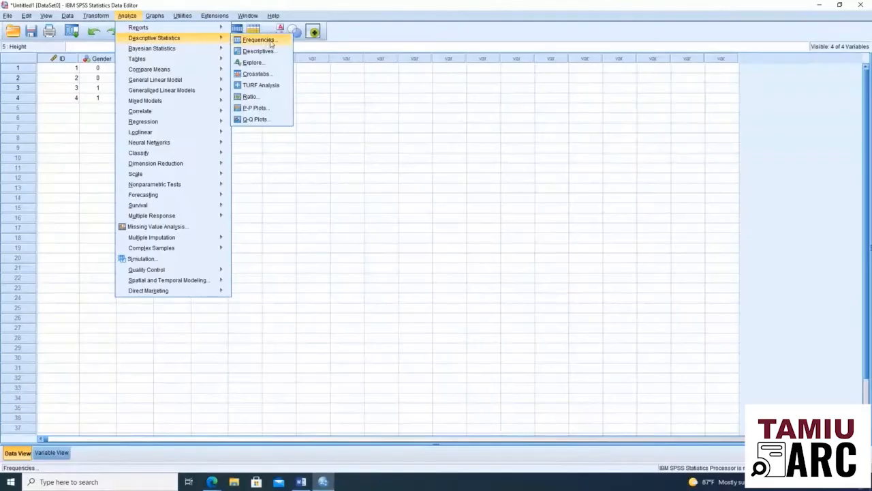
pyautogui.click(259, 40)
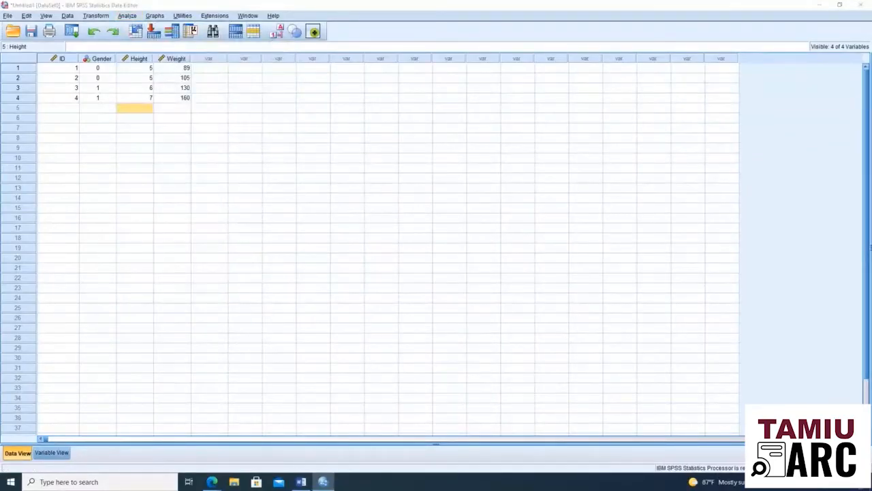
pyautogui.moveTo(399, 138); pyautogui.dragTo(447, 141)
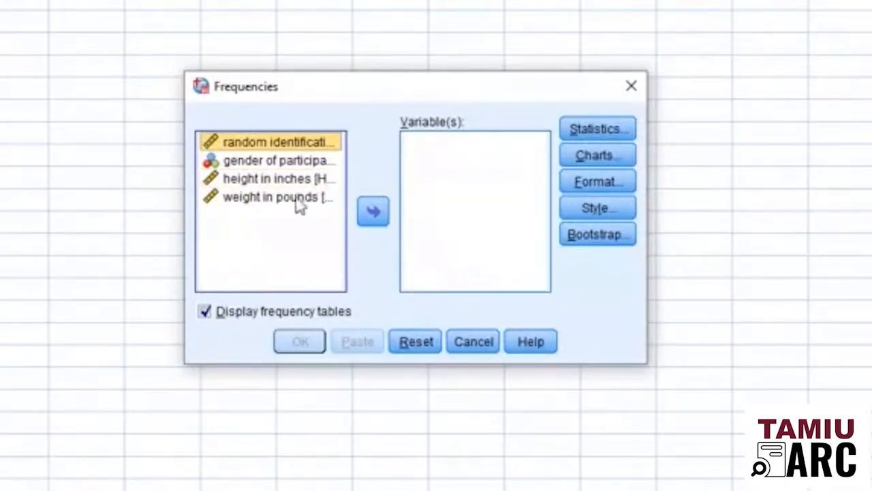
pyautogui.click(286, 149)
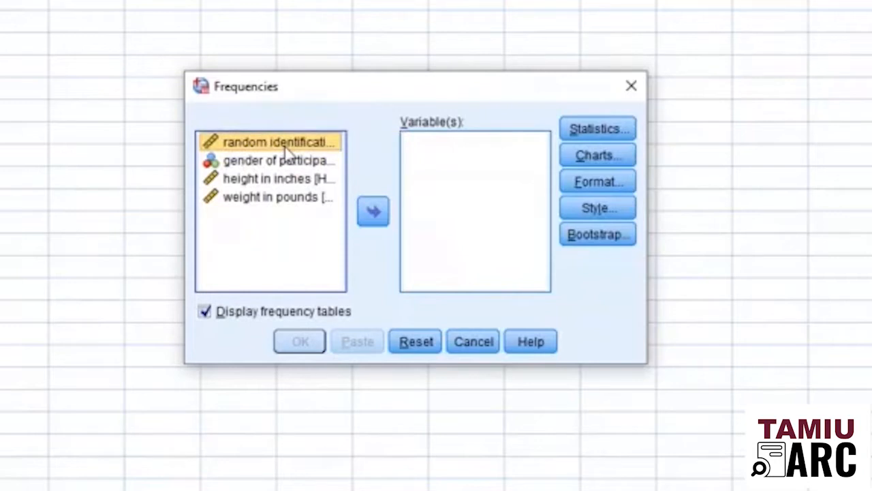
pyautogui.rightClick(293, 181)
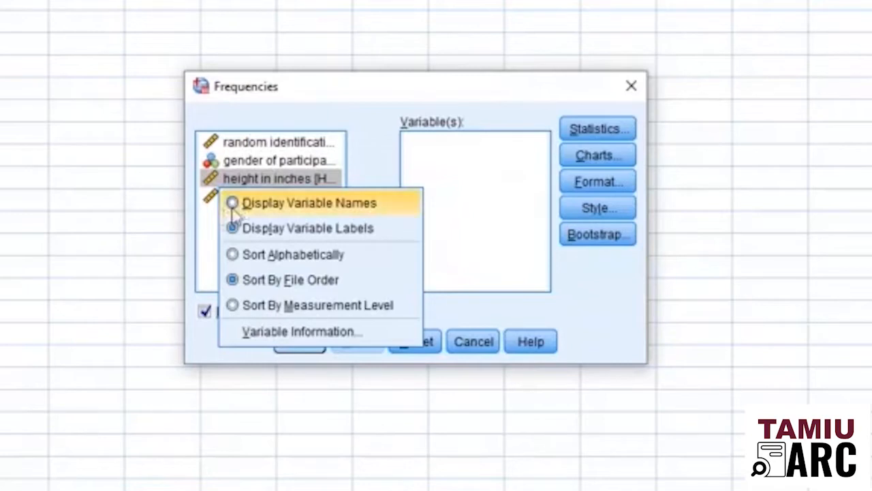
pyautogui.click(258, 212)
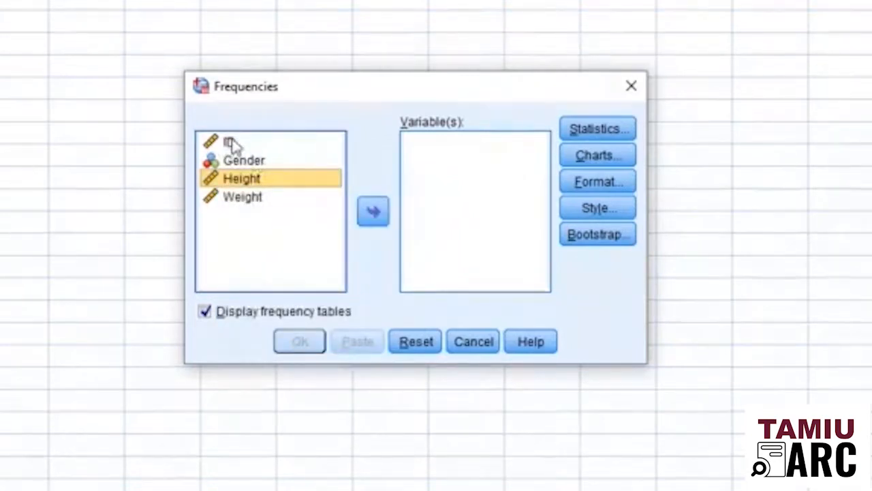
# Sort the source variables in the Frequencies dialog alphabetically.
pyautogui.rightClick(259, 188)
pyautogui.click(198, 250)
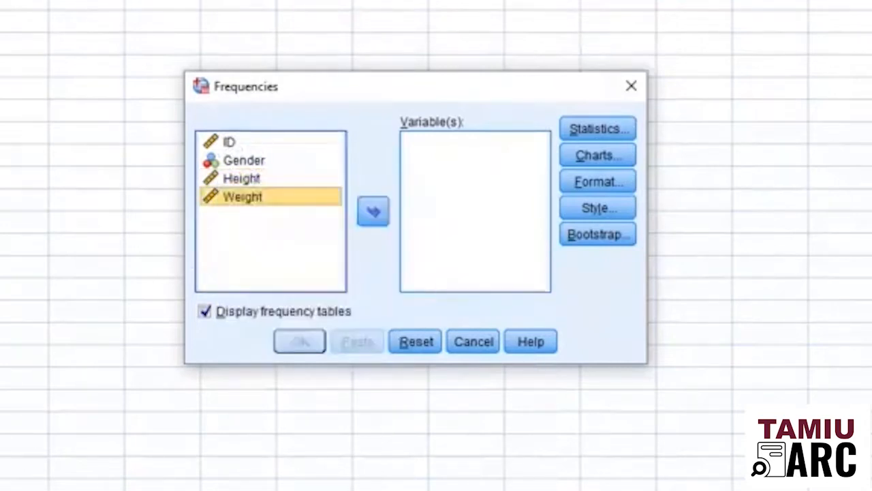
pyautogui.rightClick(221, 184)
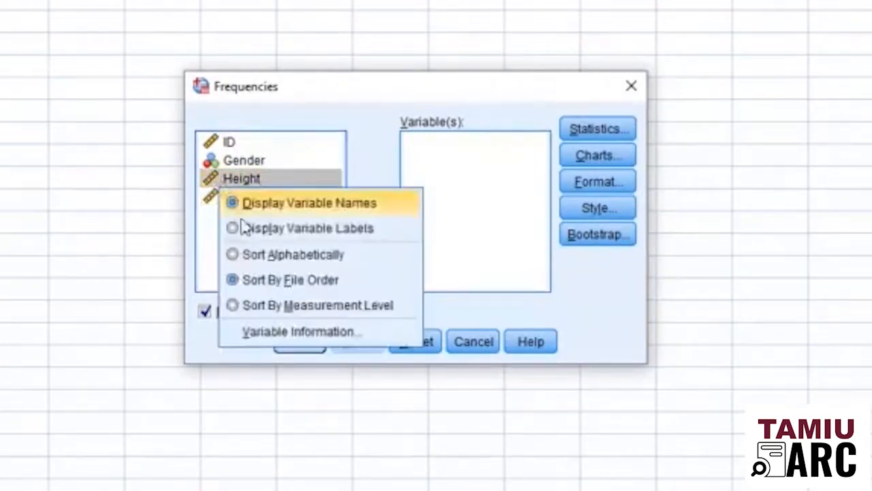
pyautogui.click(367, 266)
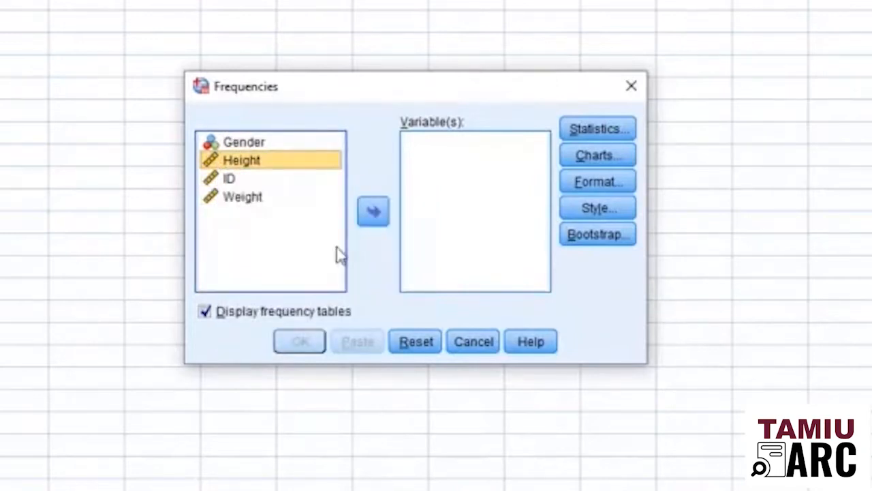
# Sort the source variables in the Frequencies dialog by measurement level.
pyautogui.click(230, 180)
pyautogui.rightClick(229, 181)
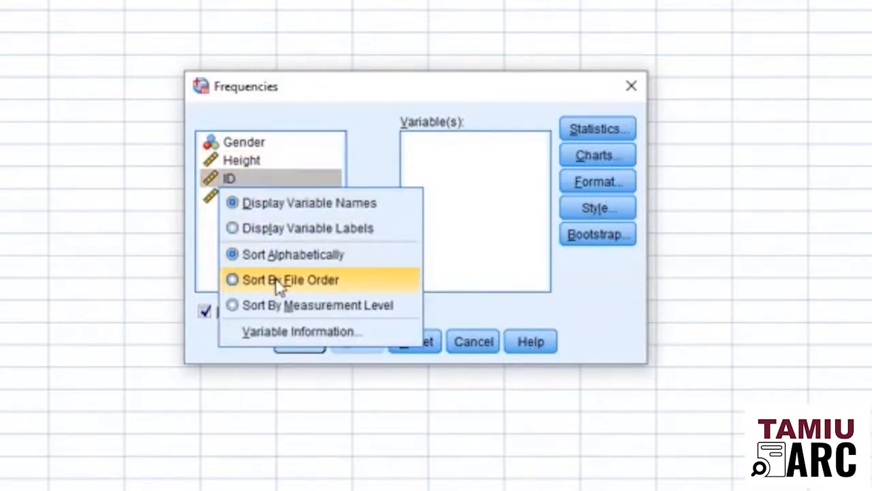
pyautogui.click(275, 305)
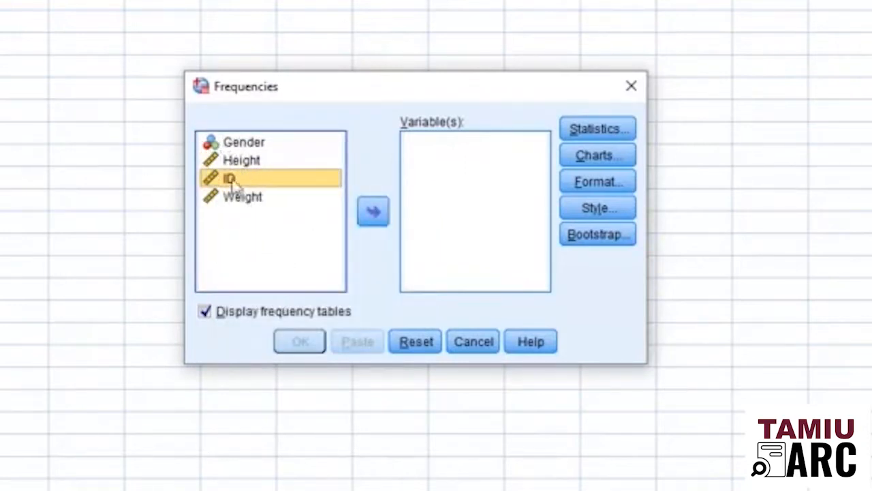
# Return the source variables in the Frequencies dialog to file order.
pyautogui.click(239, 142)
pyautogui.rightClick(239, 144)
pyautogui.click(206, 252)
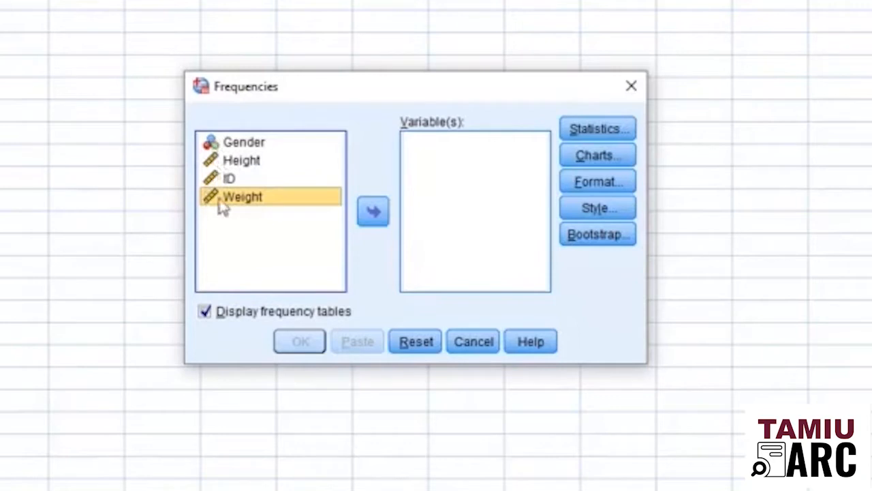
pyautogui.click(247, 165)
pyautogui.rightClick(253, 176)
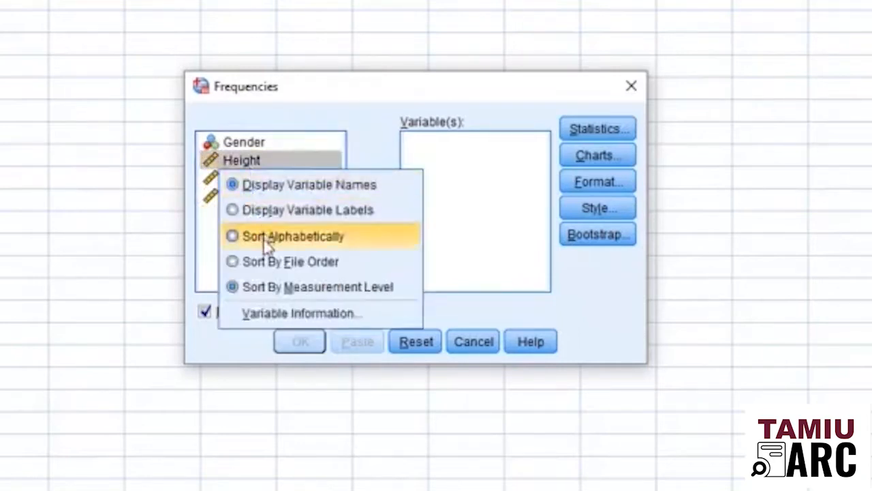
pyautogui.click(339, 263)
pyautogui.press('Down')
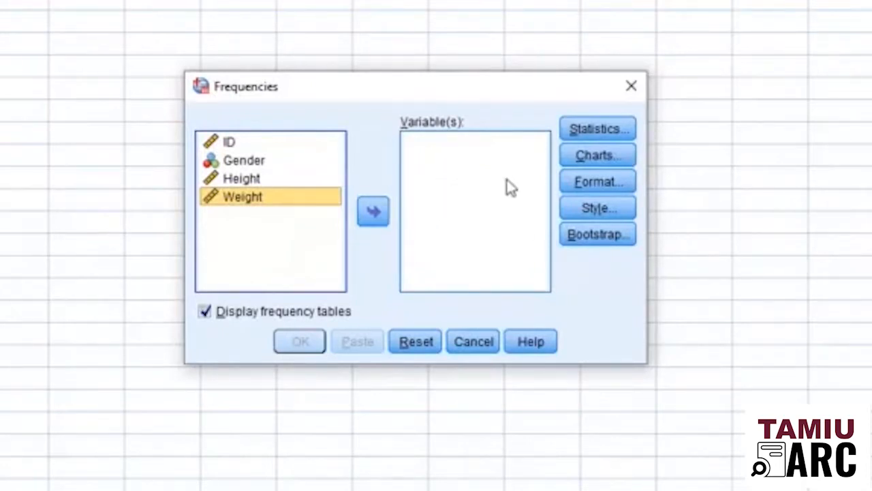
# Move Gender into the Frequencies analysis variables and back to the source list, repeating the transfer in different ways.
pyautogui.click(244, 160)
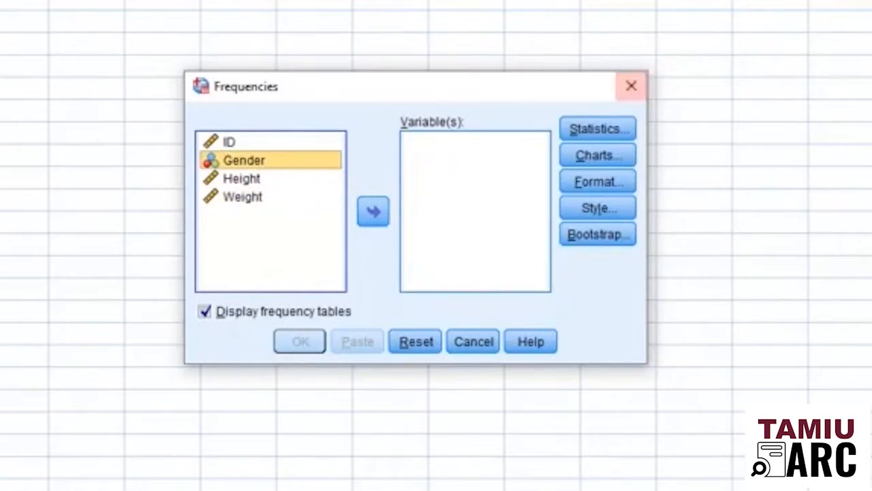
pyautogui.moveTo(290, 169); pyautogui.dragTo(438, 166)
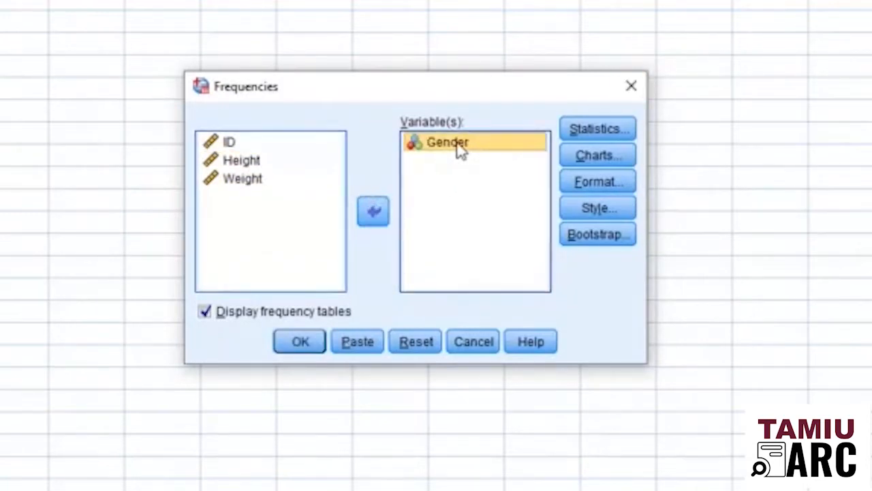
pyautogui.doubleClick(460, 148)
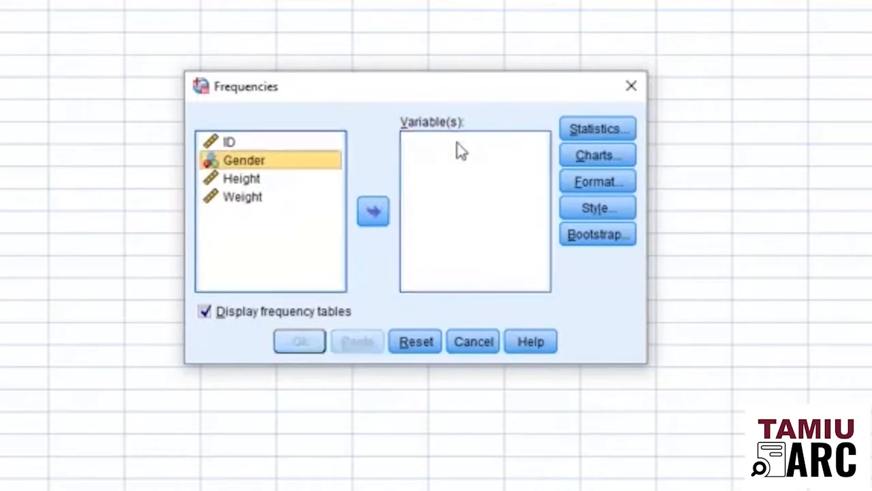
pyautogui.doubleClick(271, 167)
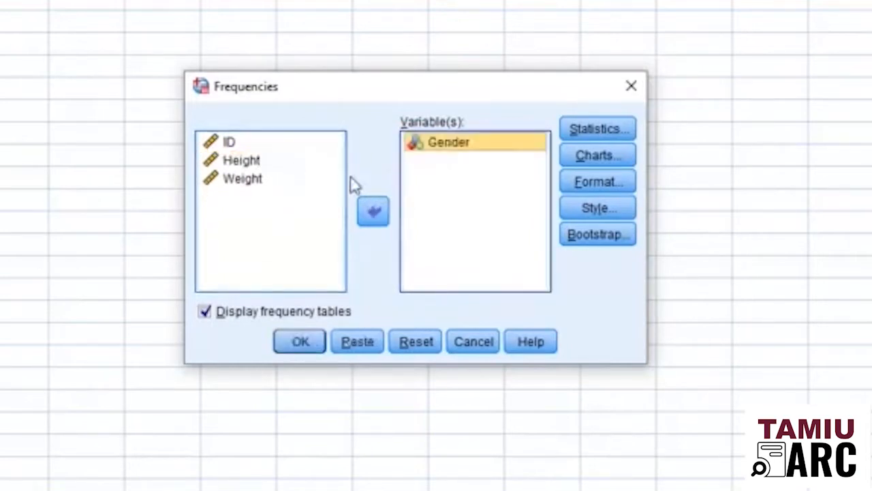
pyautogui.doubleClick(512, 147)
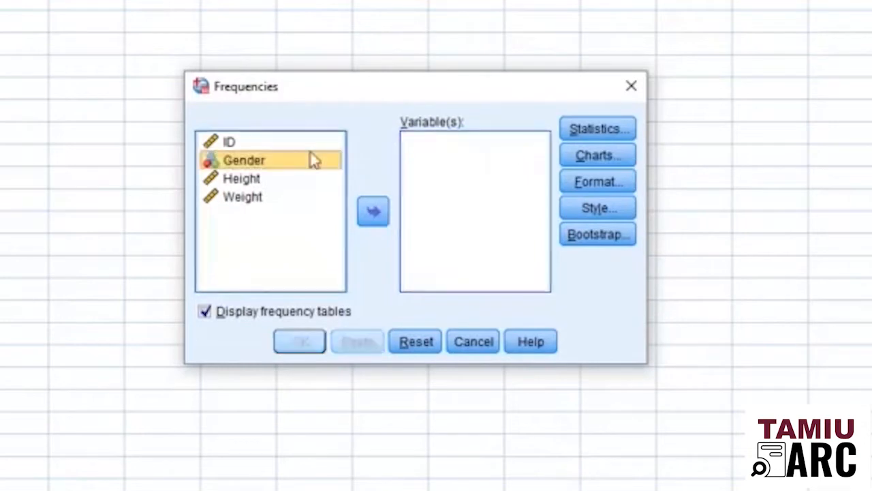
pyautogui.click(374, 213)
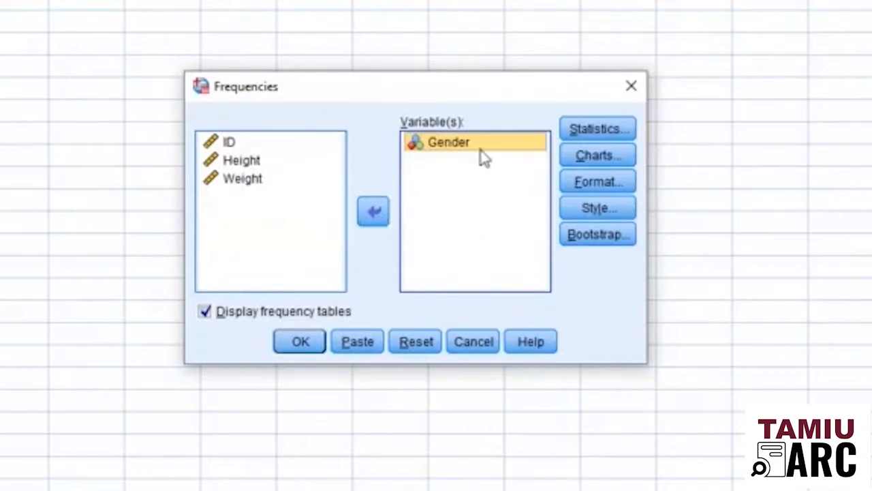
pyautogui.moveTo(484, 157); pyautogui.dragTo(232, 239)
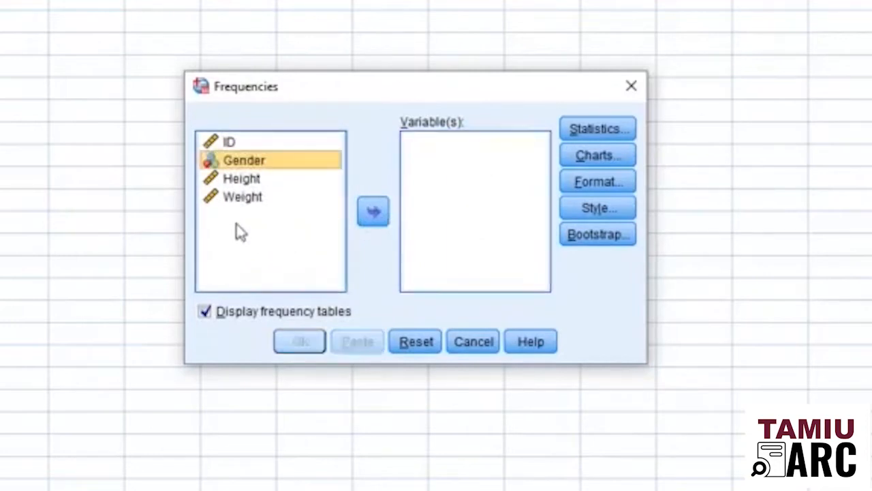
# Add Gender to the variables analyzed by Frequencies.
pyautogui.click(378, 216)
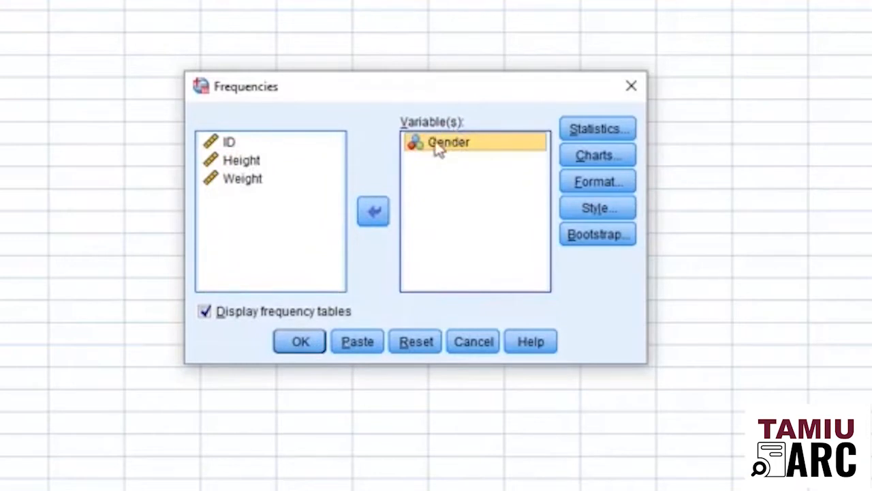
pyautogui.moveTo(440, 149); pyautogui.dragTo(413, 156)
pyautogui.click(375, 212)
pyautogui.click(375, 212)
pyautogui.click(585, 131)
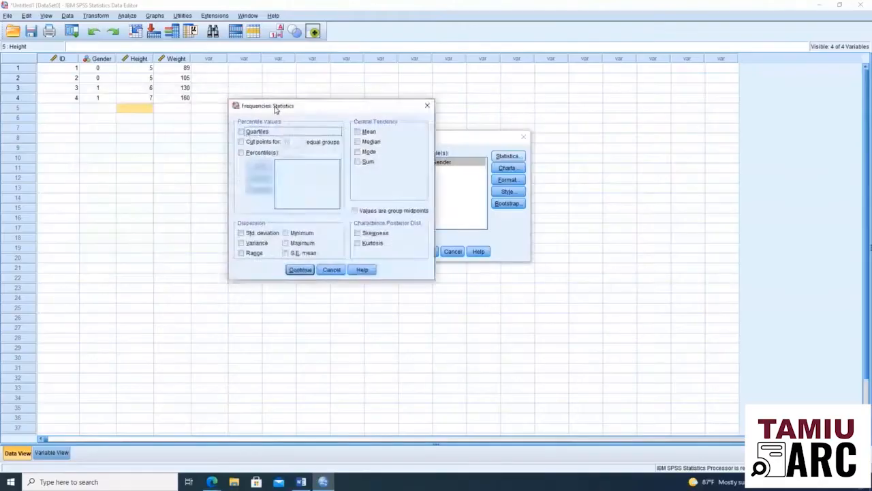
pyautogui.moveTo(273, 109); pyautogui.dragTo(566, 139)
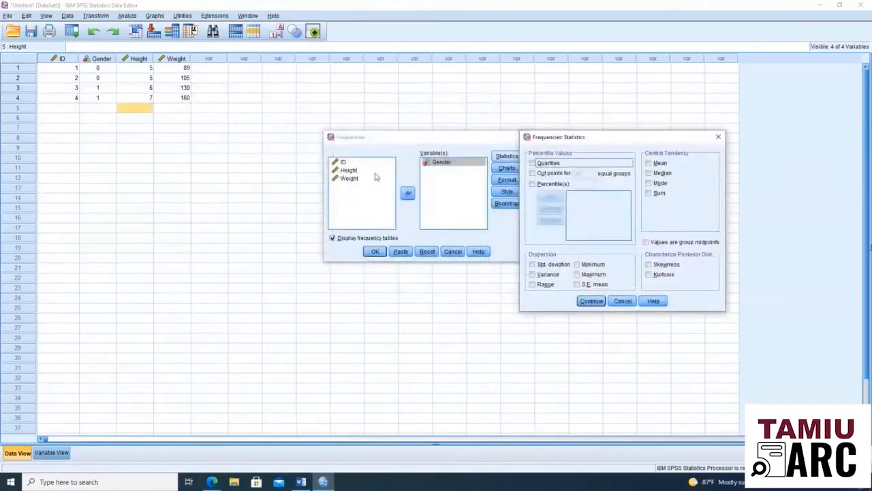
pyautogui.click(622, 300)
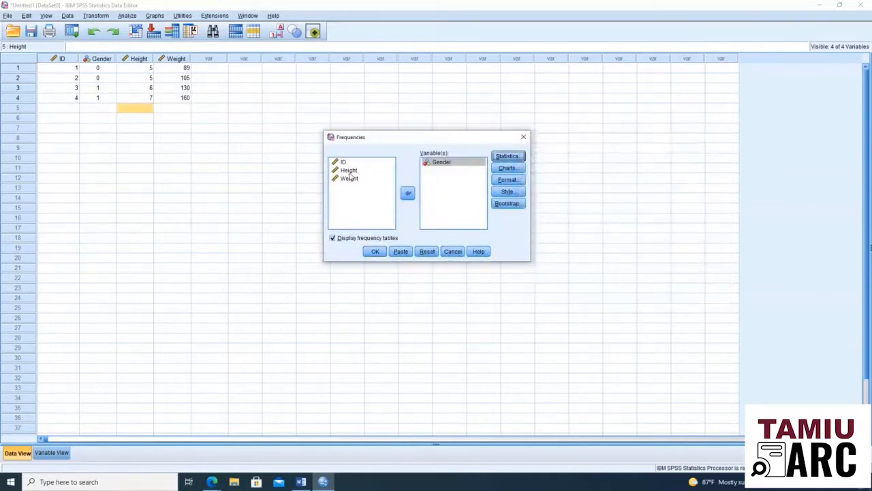
# Add Height and Weight to the variables analyzed by Frequencies.
pyautogui.doubleClick(350, 172)
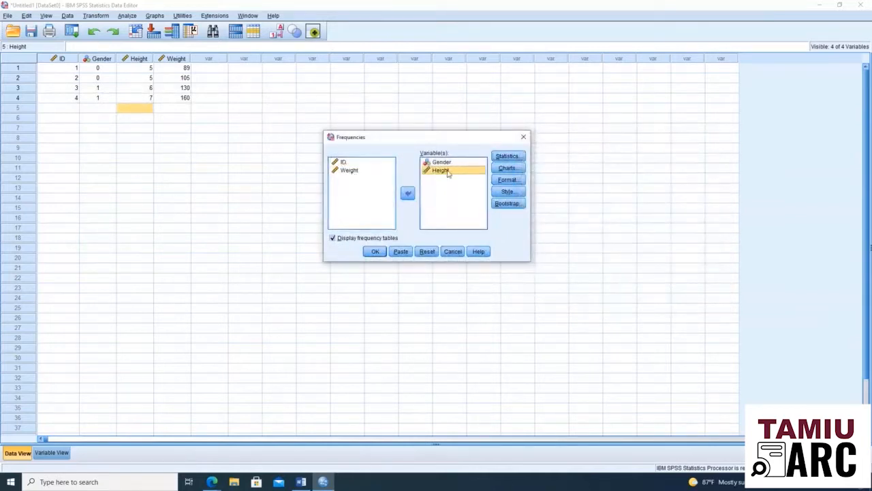
pyautogui.doubleClick(370, 171)
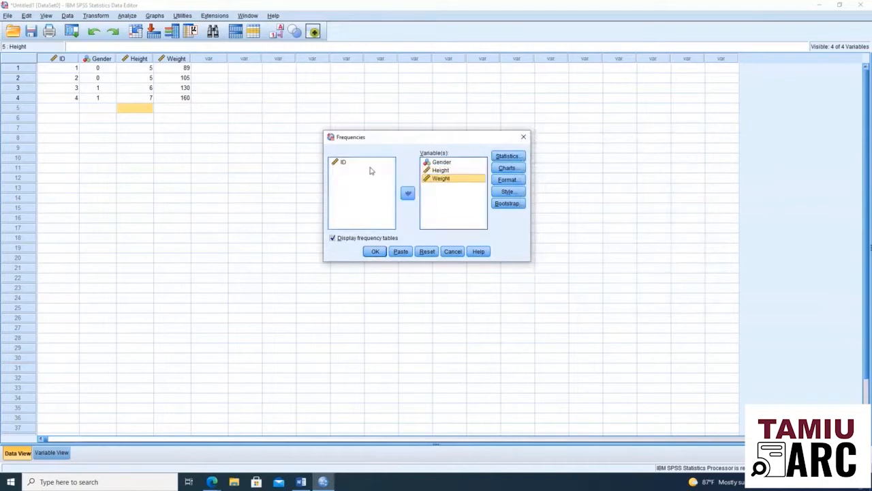
# Request the mean, median and mode as central tendency statistics for the Frequencies analysis.
pyautogui.click(508, 156)
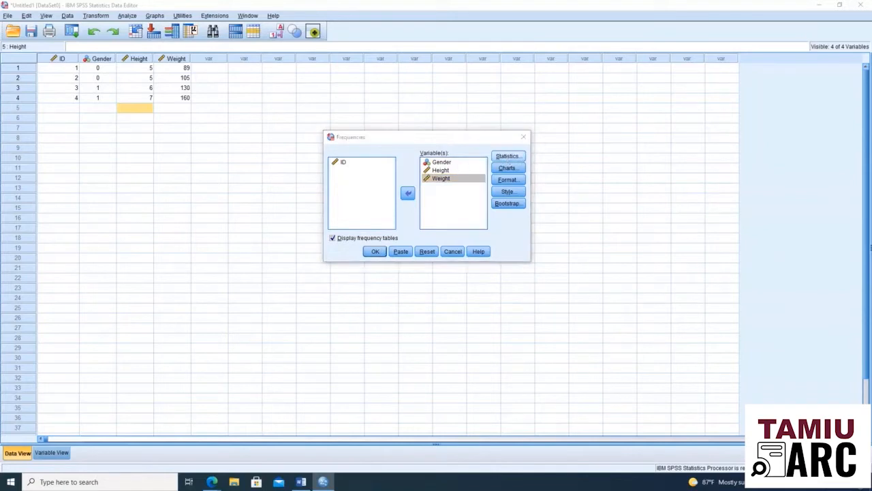
pyautogui.moveTo(404, 116); pyautogui.dragTo(506, 219)
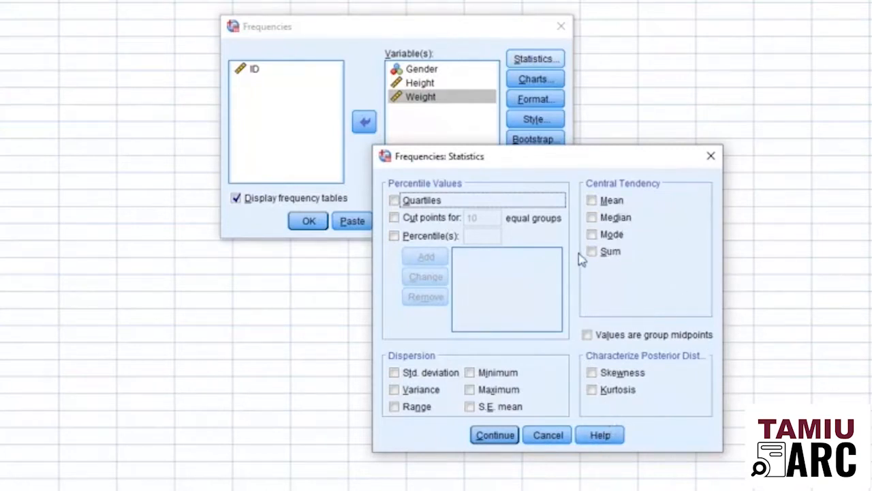
pyautogui.click(592, 201)
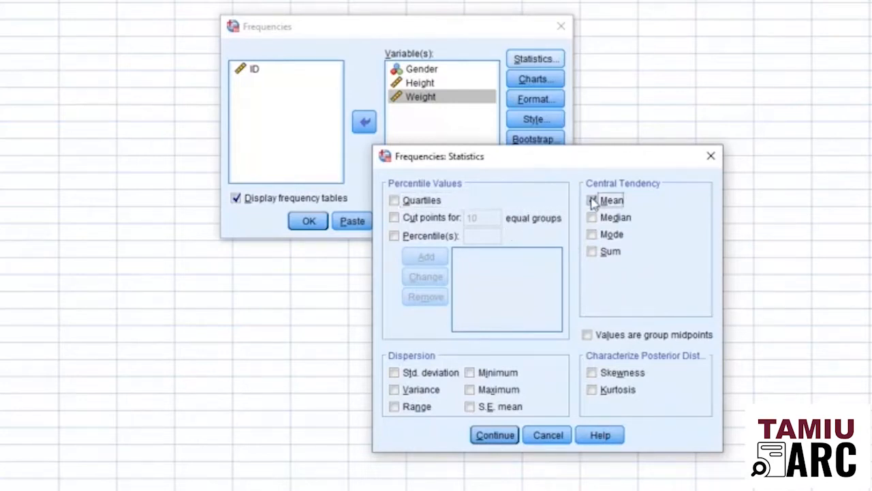
pyautogui.click(592, 217)
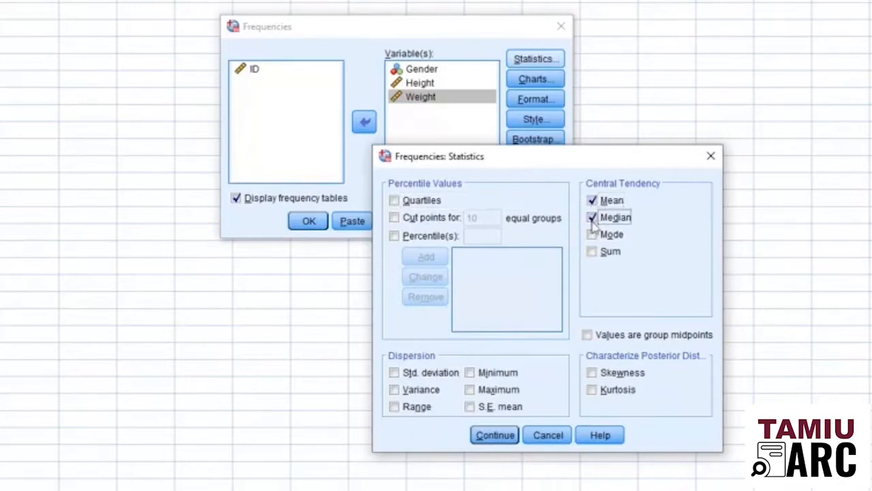
pyautogui.click(591, 234)
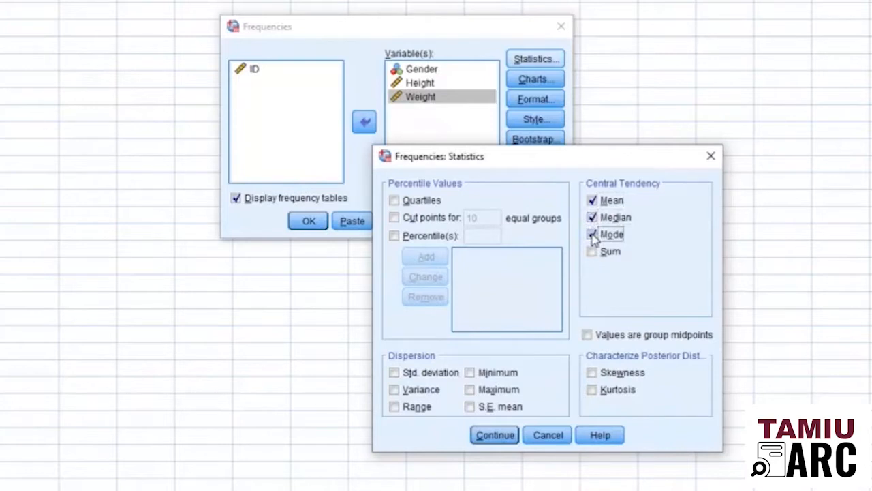
# Add standard deviation, range, minimum and maximum to the requested statistics and run the Frequencies analysis.
pyautogui.click(394, 373)
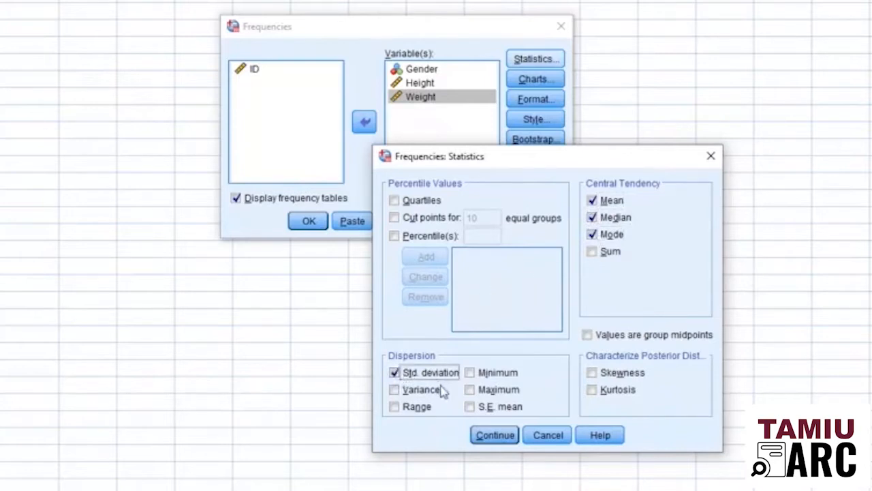
pyautogui.click(421, 411)
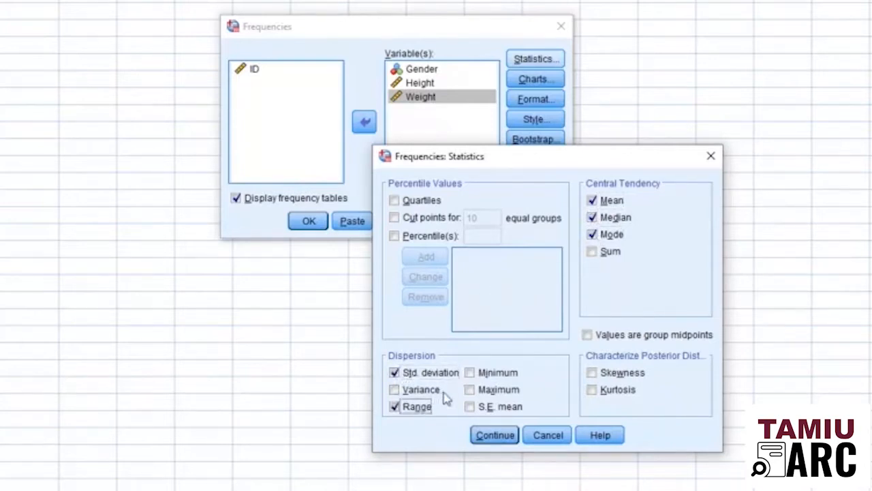
pyautogui.click(487, 374)
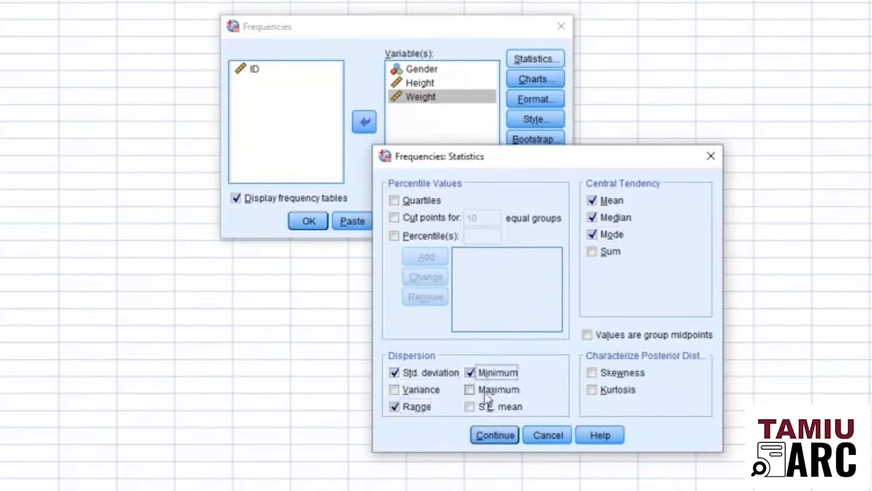
pyautogui.click(488, 391)
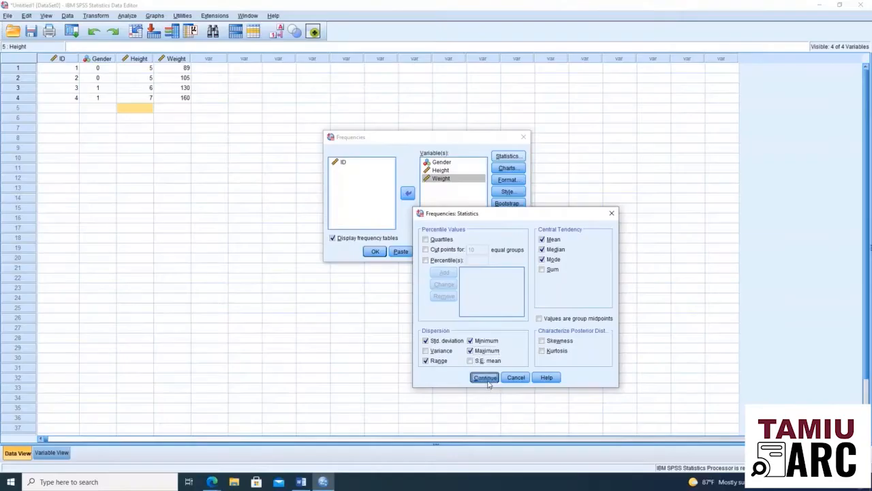
pyautogui.click(496, 436)
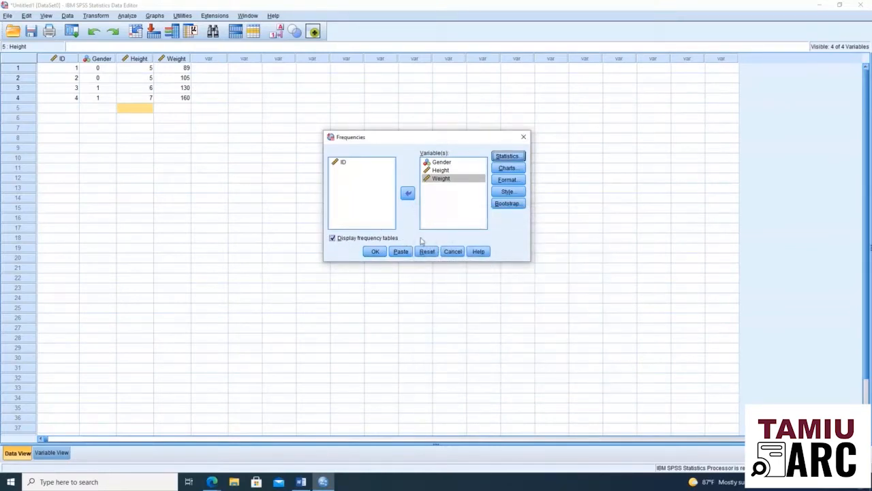
pyautogui.click(376, 251)
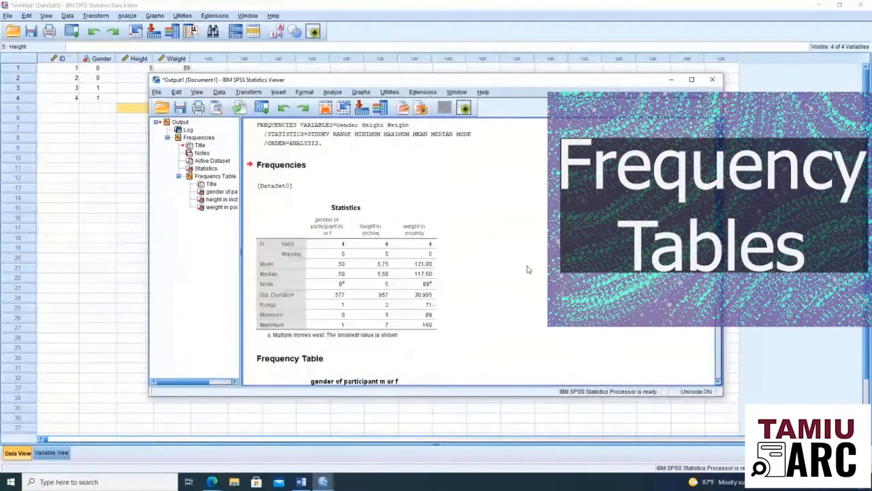
# Examine the Statistics table and the frequency tables for gender, height and weight in the output.
pyautogui.scroll(-6, 527, 269)
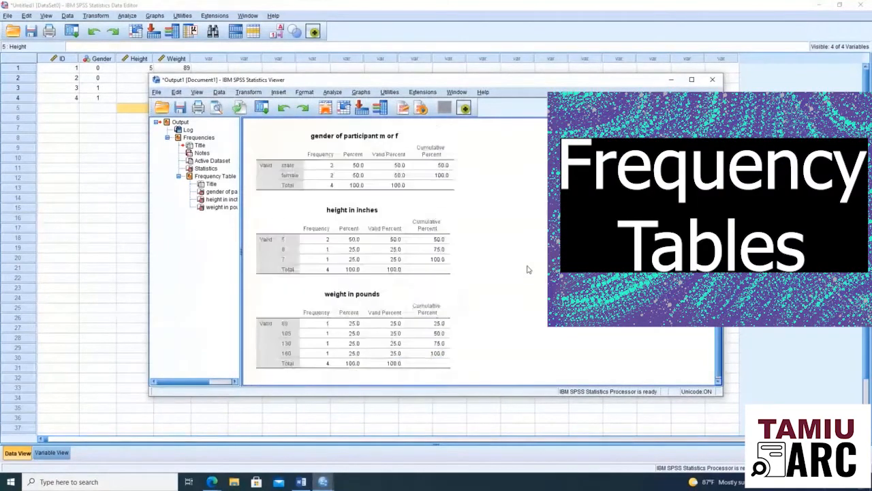
pyautogui.scroll(3, 527, 269)
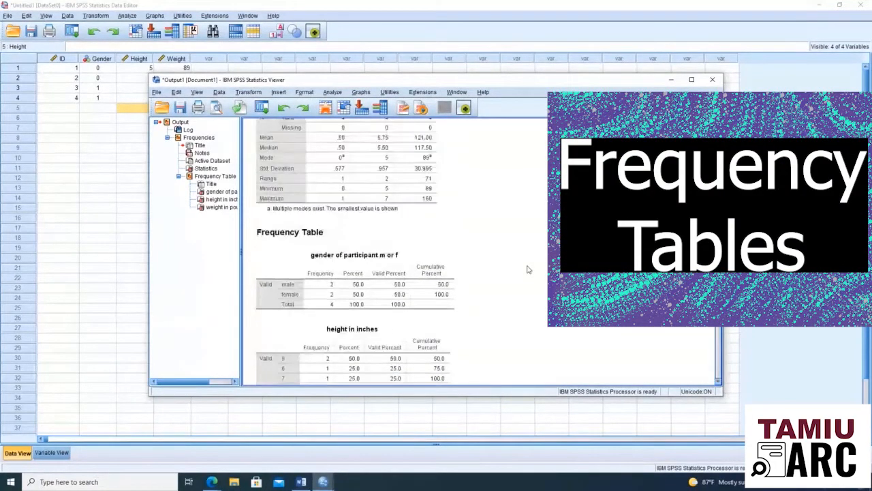
pyautogui.scroll(-5, 527, 269)
pyautogui.scroll(7, 527, 269)
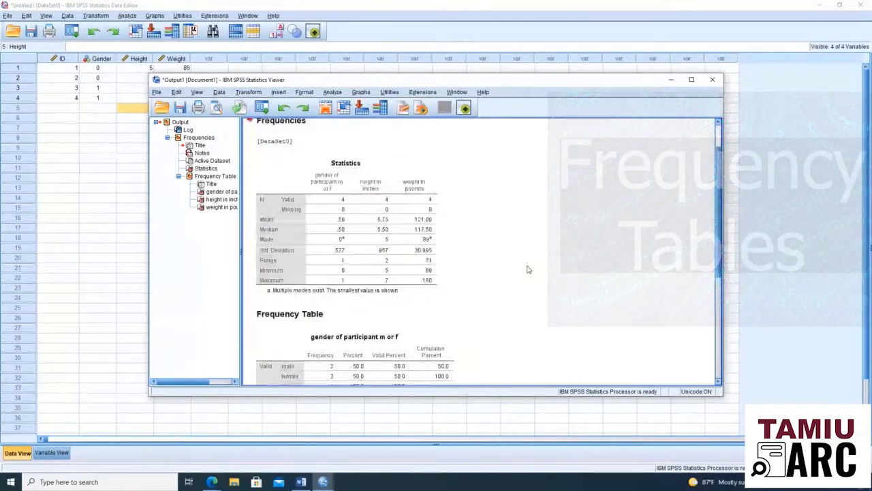
pyautogui.scroll(1, 527, 270)
pyautogui.click(292, 210)
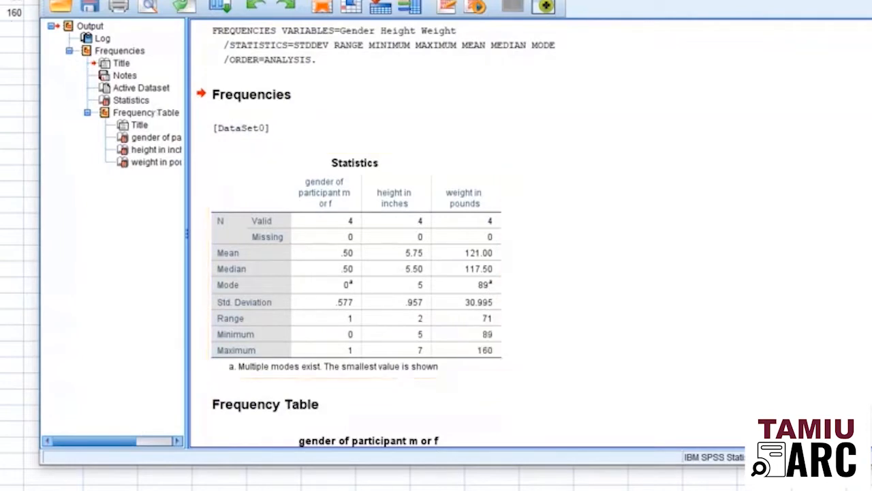
pyautogui.scroll(-3, 532, 368)
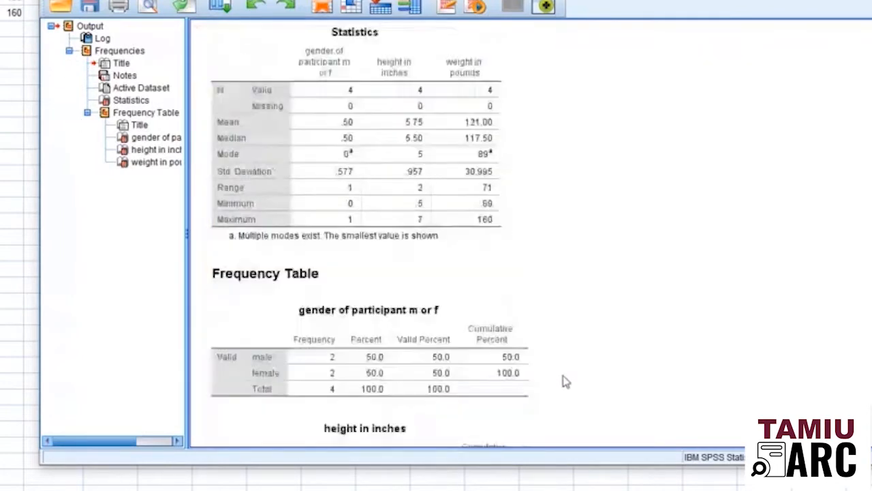
pyautogui.scroll(-2, 568, 381)
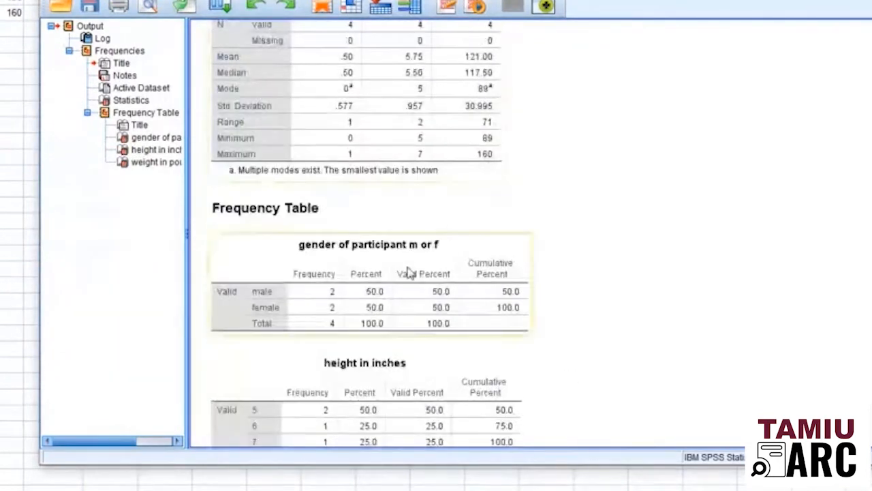
pyautogui.scroll(-2, 412, 273)
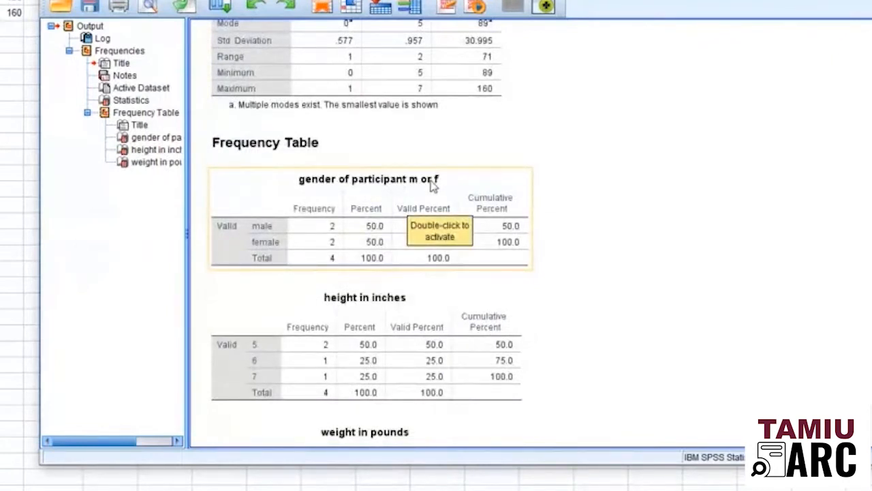
pyautogui.scroll(-2, 548, 308)
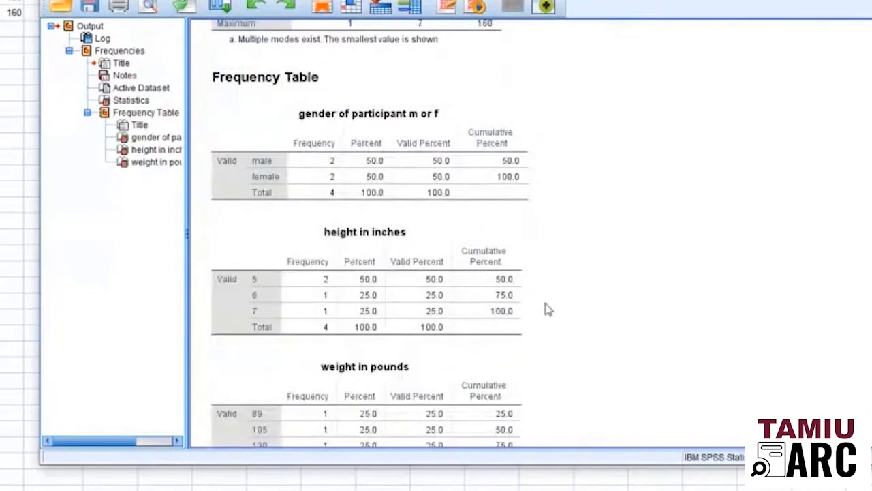
pyautogui.scroll(-2, 546, 305)
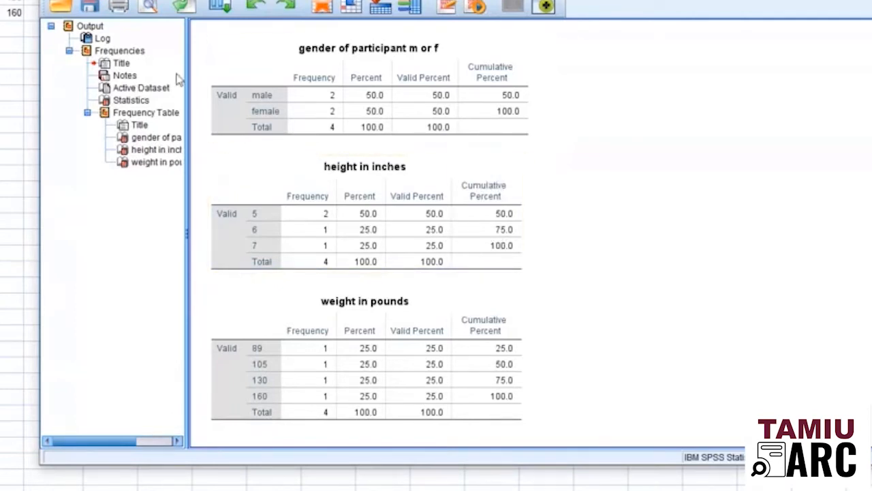
pyautogui.scroll(-1, 440, 258)
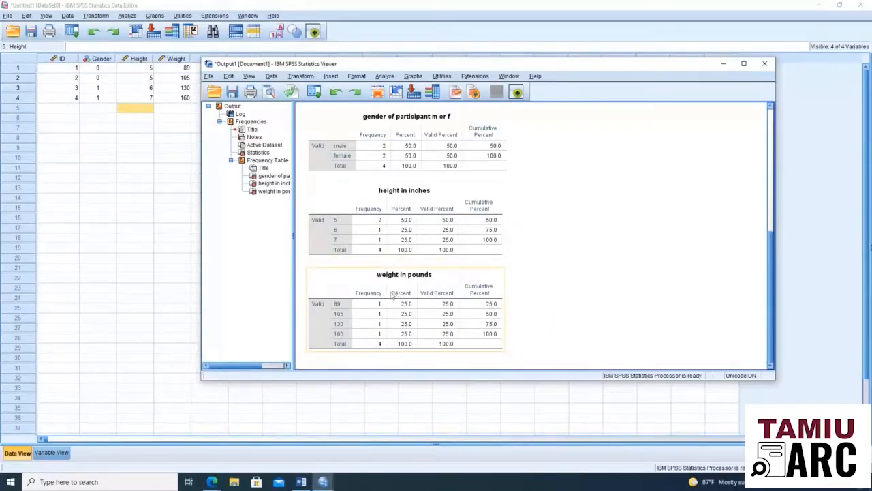
# Switch between the dataset and the output, and minimize the output viewer to return to the data.
pyautogui.click(171, 179)
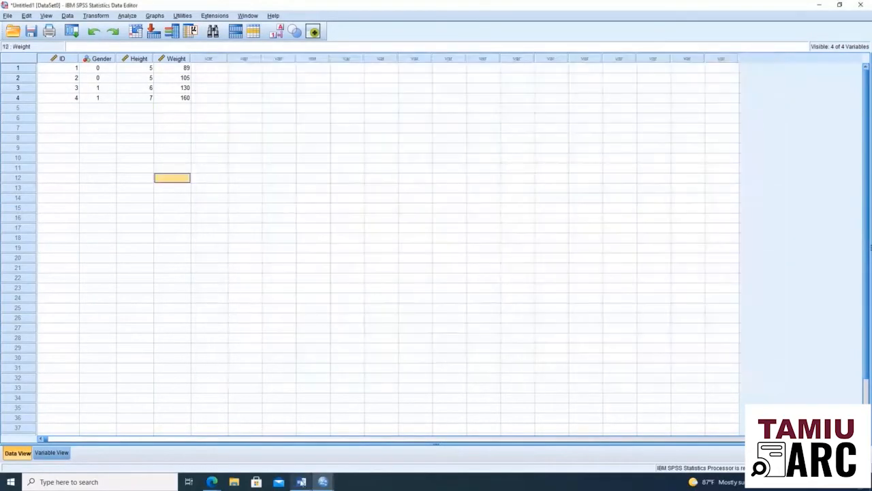
pyautogui.moveTo(321, 483)
pyautogui.click(371, 436)
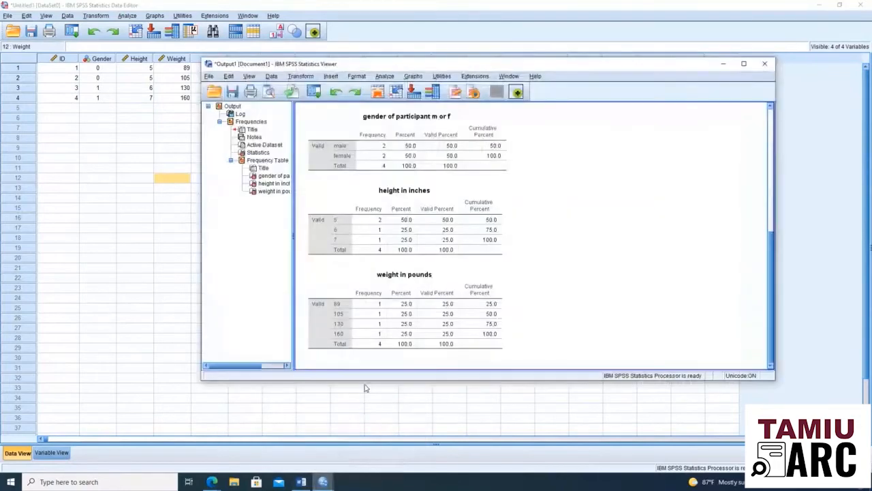
pyautogui.click(723, 66)
# Clear the Height value of case 2 and the Weight value of case 3 to create missing data.
pyautogui.click(98, 68)
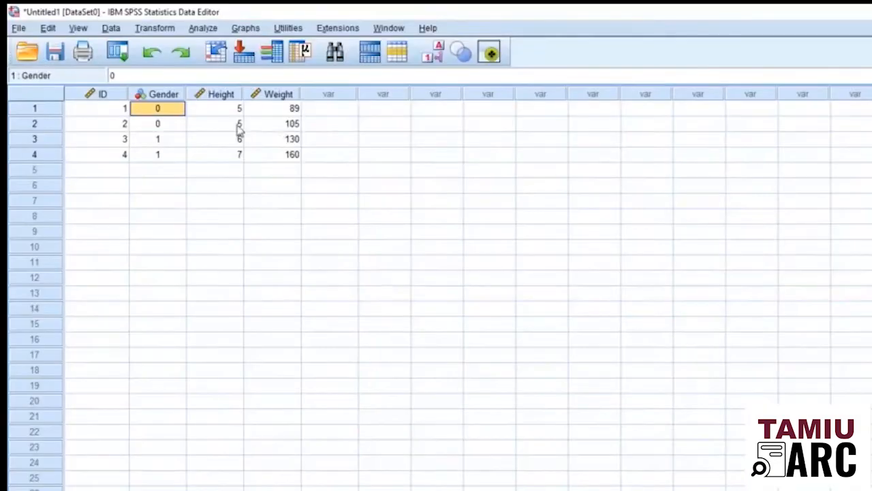
pyautogui.click(239, 124)
pyautogui.press('BackSpace')
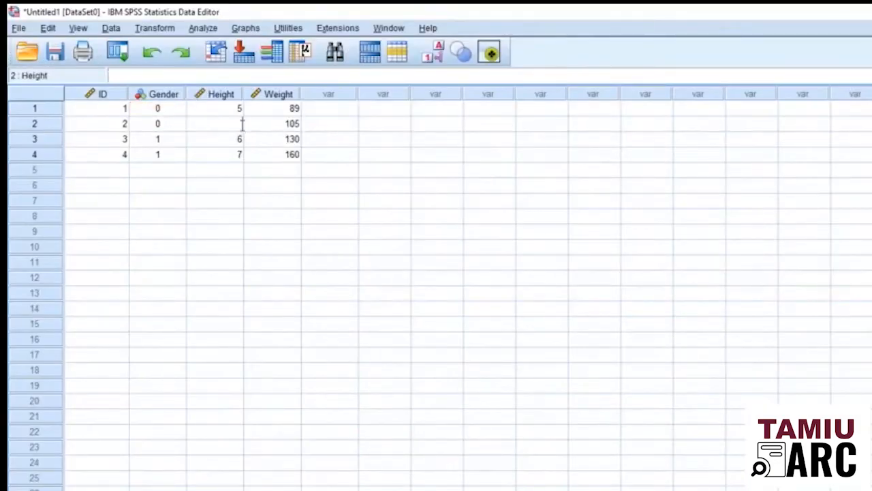
pyautogui.click(296, 141)
pyautogui.press('BackSpace')
pyautogui.click(307, 171)
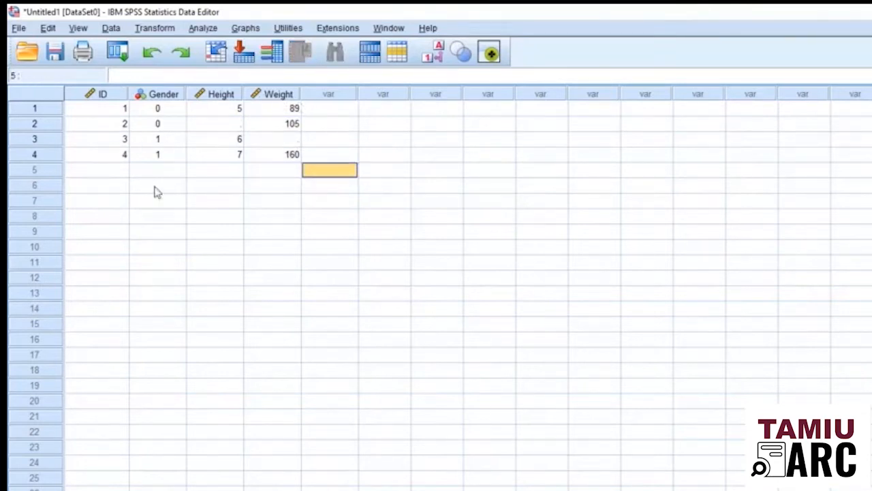
# Reopen the Frequencies analysis, reset all its settings and add Gender to the analyzed variables.
pyautogui.click(213, 30)
pyautogui.moveTo(214, 62)
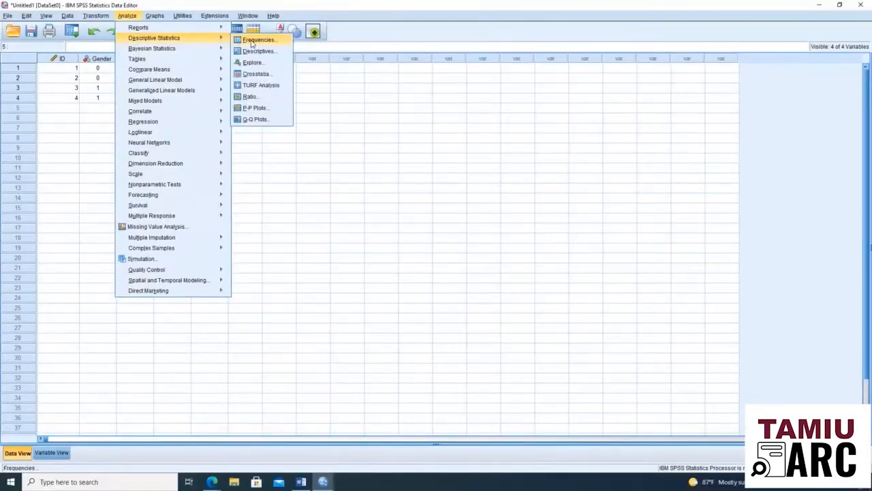
pyautogui.click(254, 41)
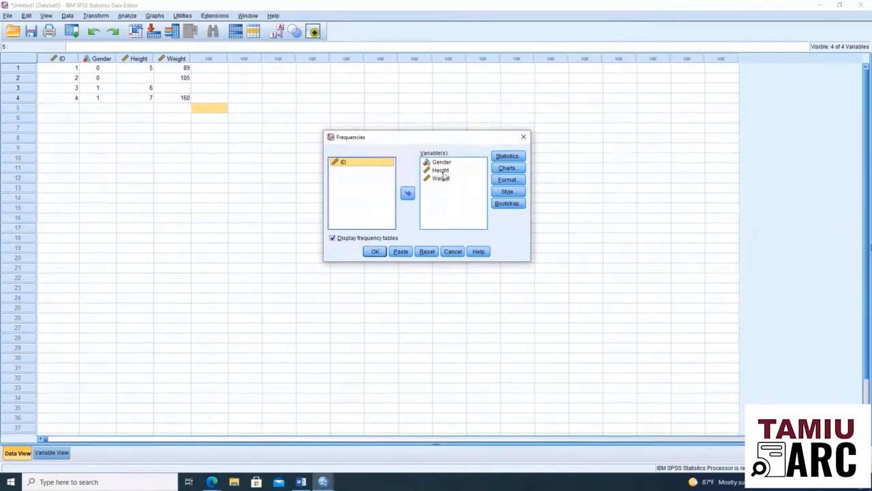
pyautogui.click(426, 252)
pyautogui.doubleClick(364, 171)
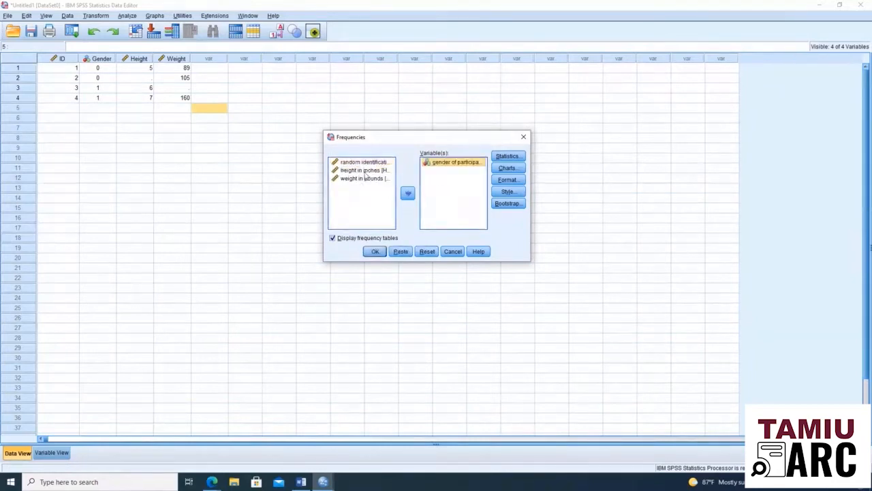
# Show variable names instead of labels in Frequencies and add Height and Weight to the analyzed variables.
pyautogui.rightClick(372, 176)
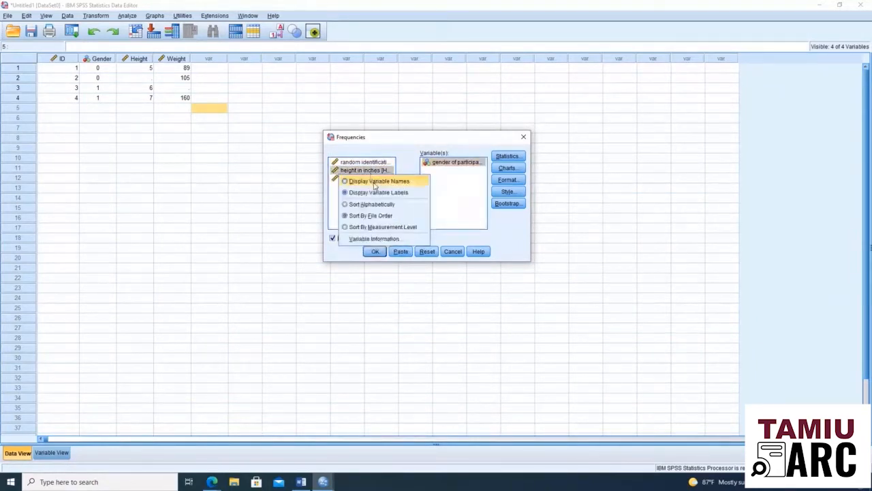
pyautogui.click(377, 183)
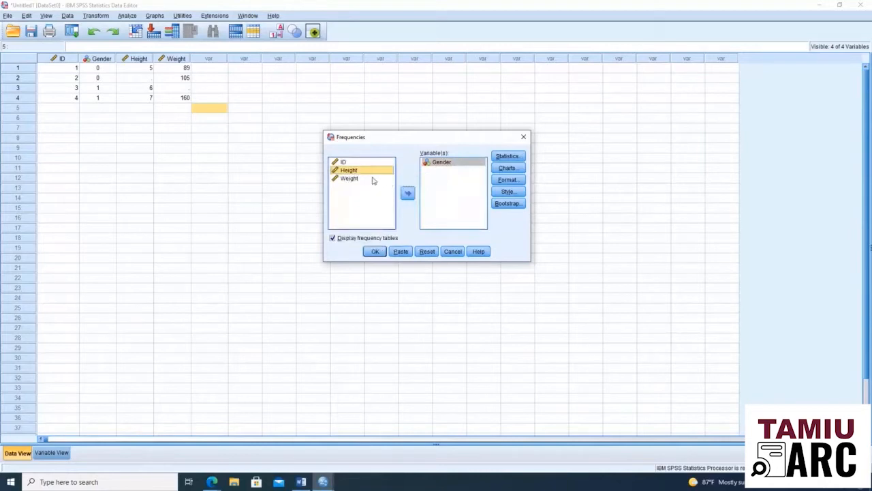
pyautogui.doubleClick(370, 170)
pyautogui.doubleClick(371, 172)
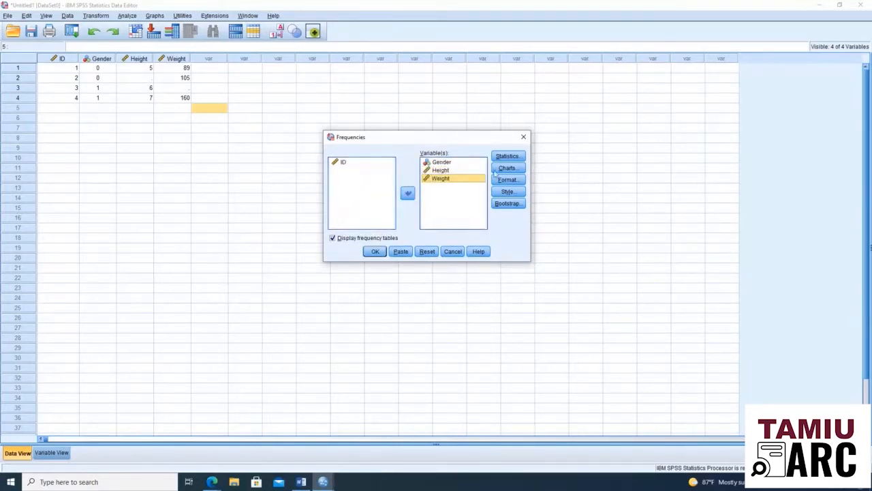
# Request the mean, median, mode, standard deviation, range, minimum and maximum in the Frequencies statistics.
pyautogui.click(508, 156)
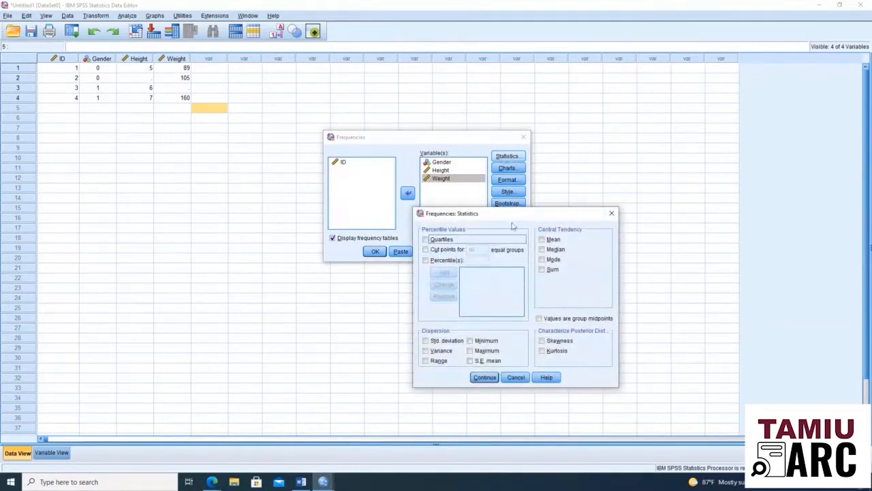
pyautogui.click(551, 239)
pyautogui.click(554, 250)
pyautogui.click(553, 260)
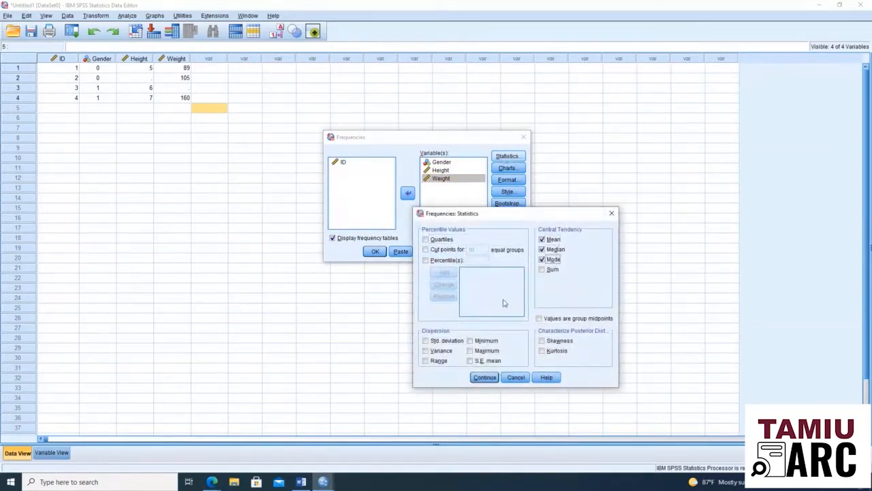
pyautogui.click(444, 341)
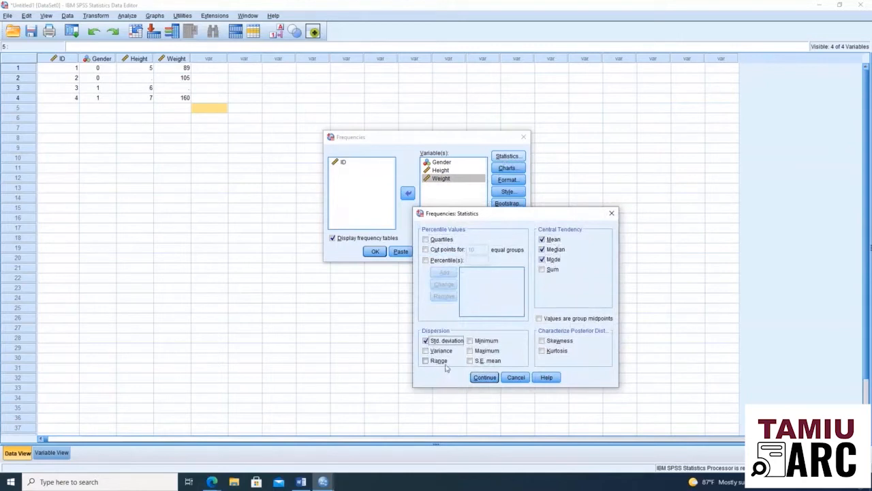
pyautogui.click(443, 362)
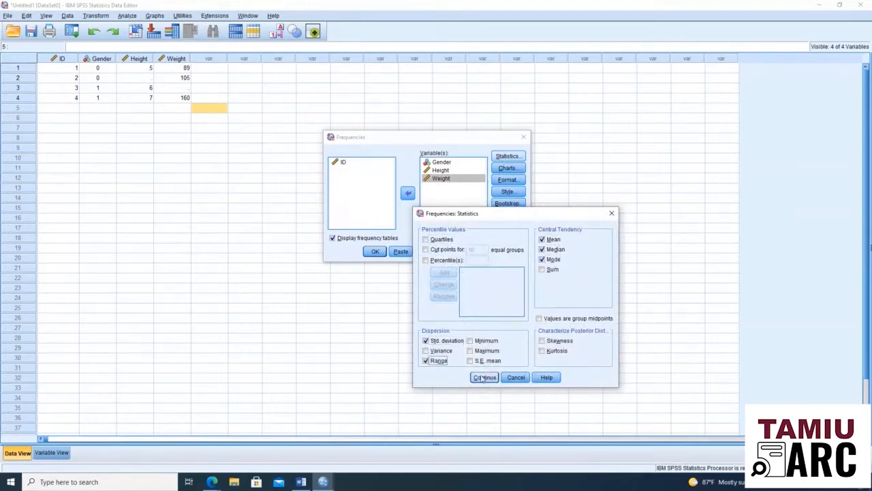
pyautogui.click(486, 340)
pyautogui.click(485, 350)
pyautogui.click(486, 378)
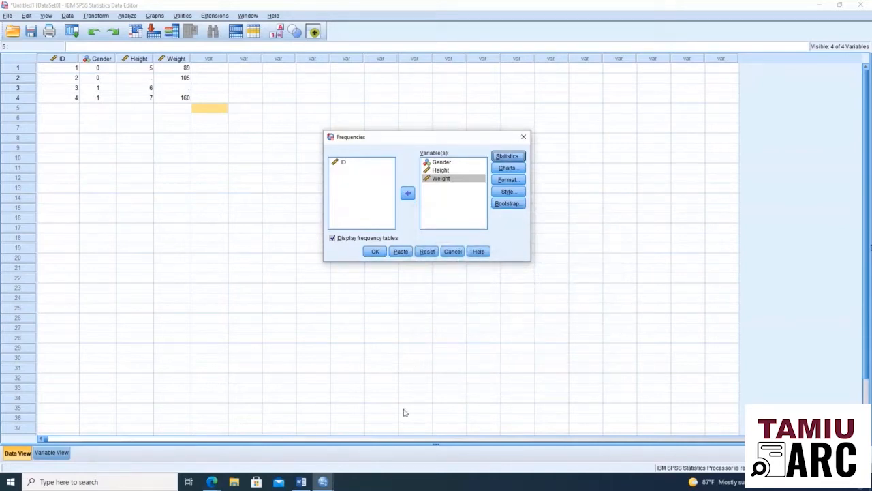
pyautogui.click(297, 481)
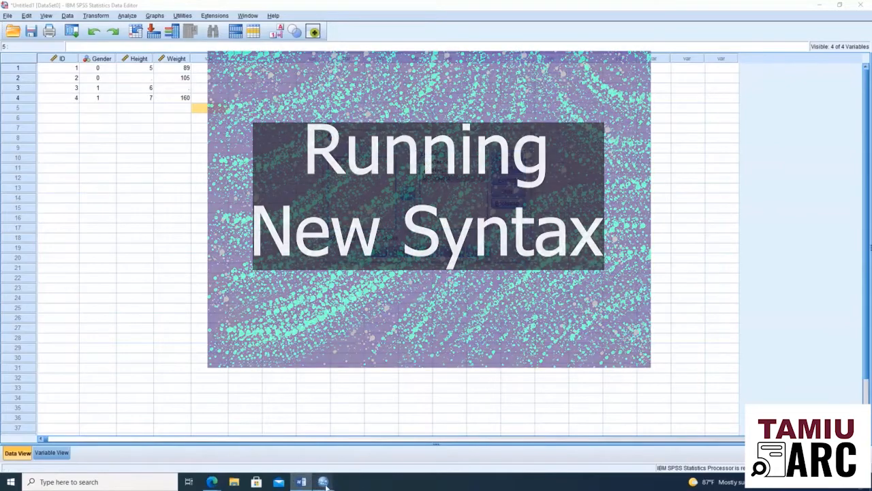
pyautogui.moveTo(323, 481)
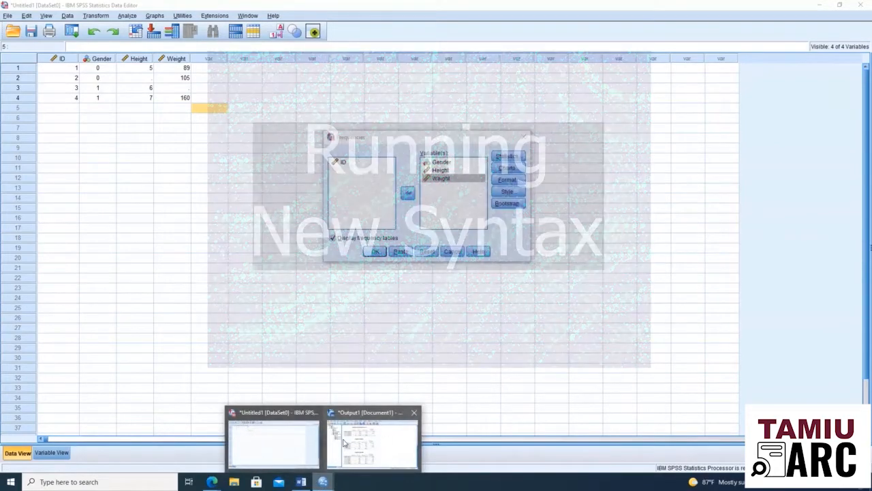
pyautogui.moveTo(344, 442)
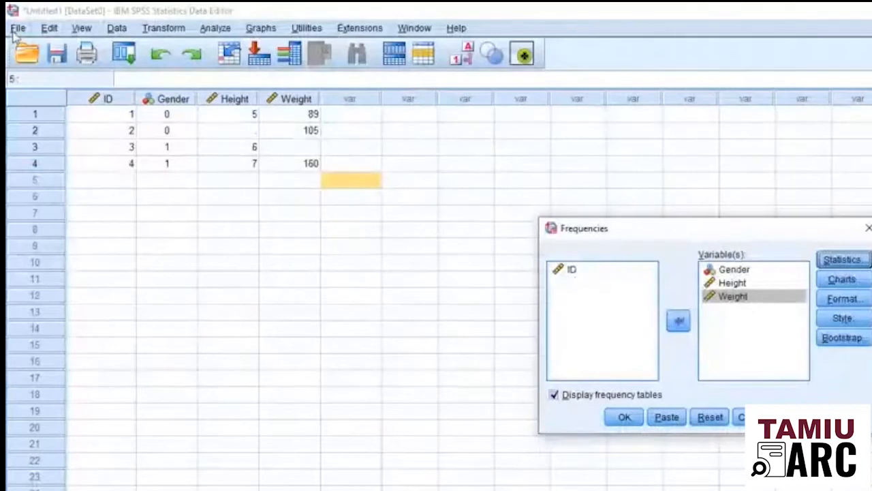
# Create a new syntax file and move its window clear of the Frequencies dialog.
pyautogui.click(17, 29)
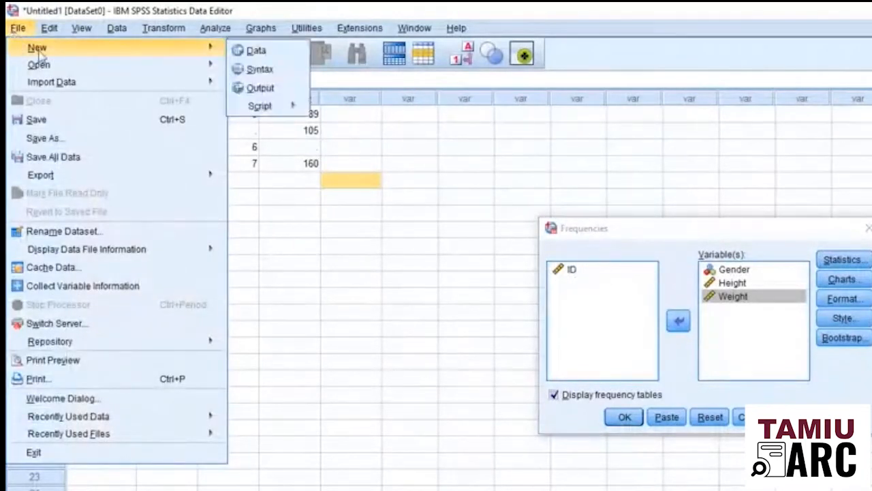
pyautogui.moveTo(216, 49)
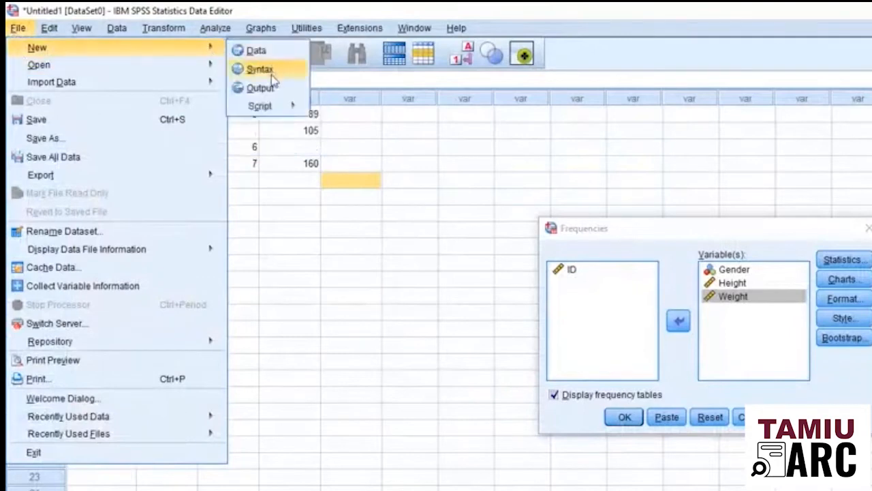
pyautogui.click(271, 71)
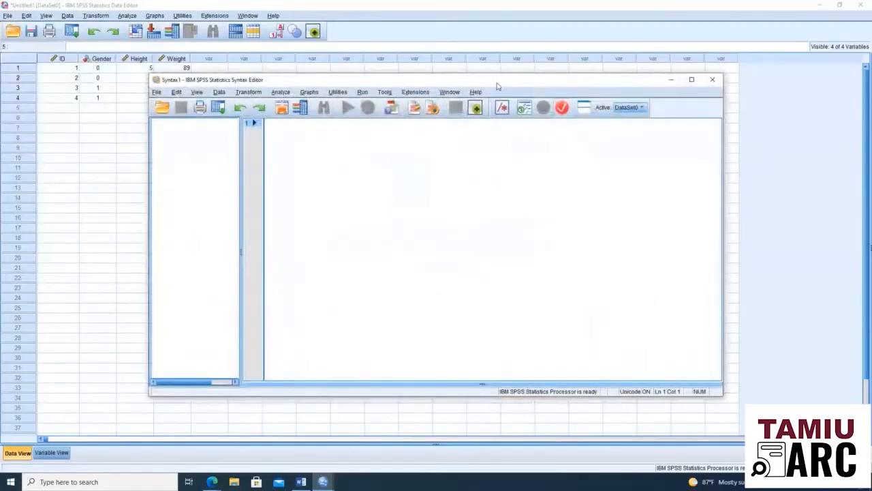
pyautogui.moveTo(497, 86); pyautogui.dragTo(543, 273)
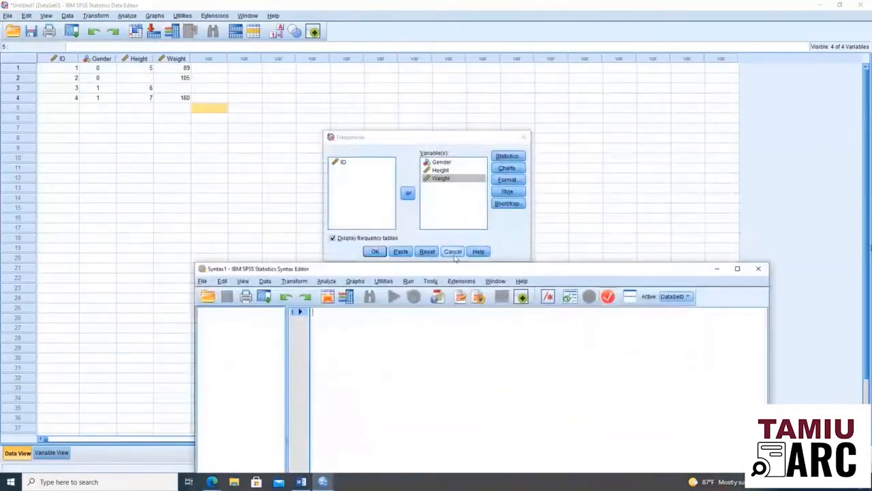
# Paste the configured Frequencies command into the syntax file and bring the syntax editor to the front.
pyautogui.click(400, 252)
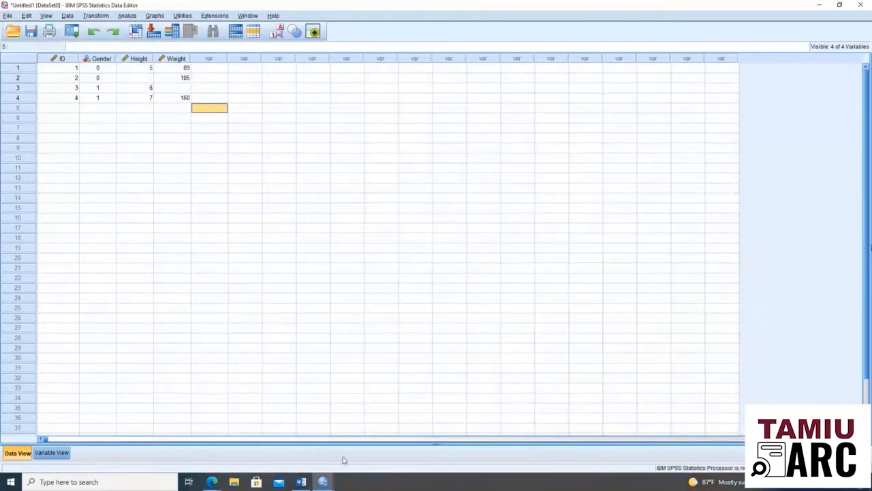
pyautogui.moveTo(322, 482)
pyautogui.click(414, 450)
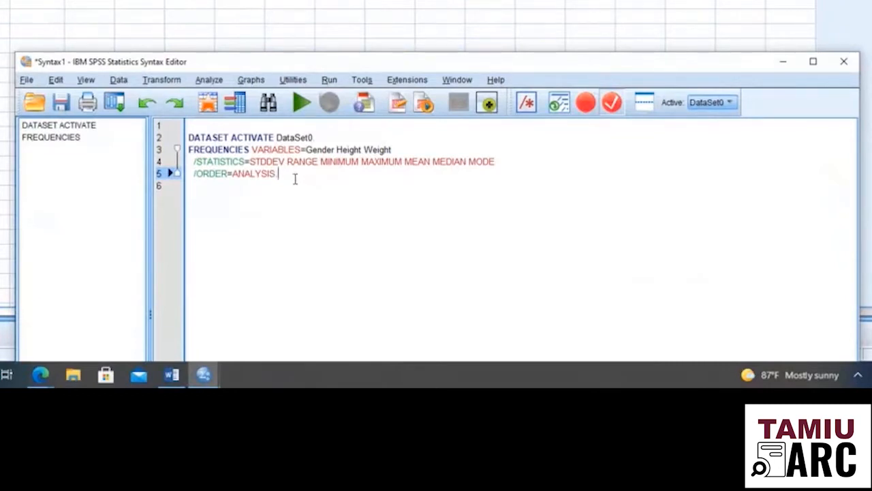
# Select the complete pasted Frequencies syntax, run it, and shift the syntax editor window slightly.
pyautogui.moveTo(294, 178); pyautogui.dragTo(185, 125)
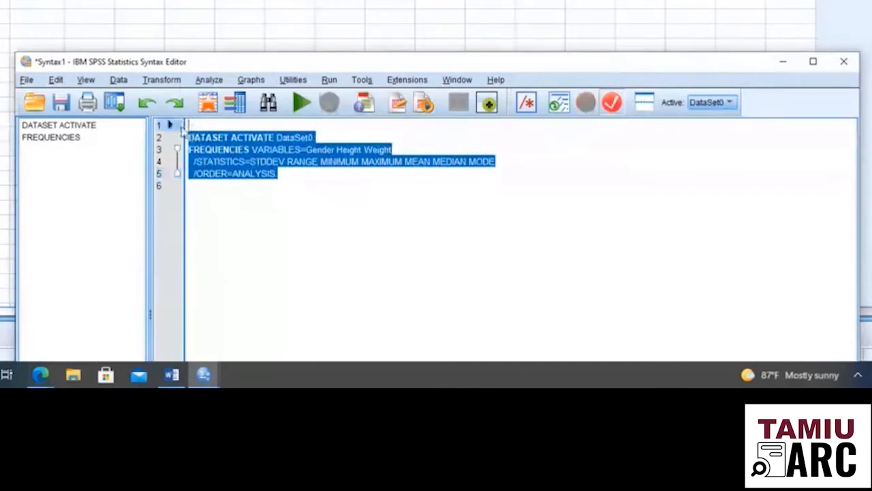
pyautogui.click(300, 106)
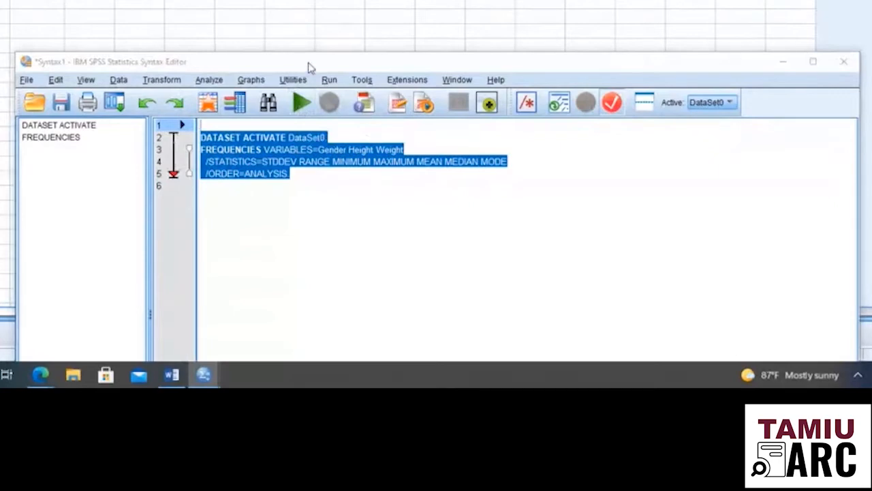
pyautogui.moveTo(307, 64); pyautogui.dragTo(347, 69)
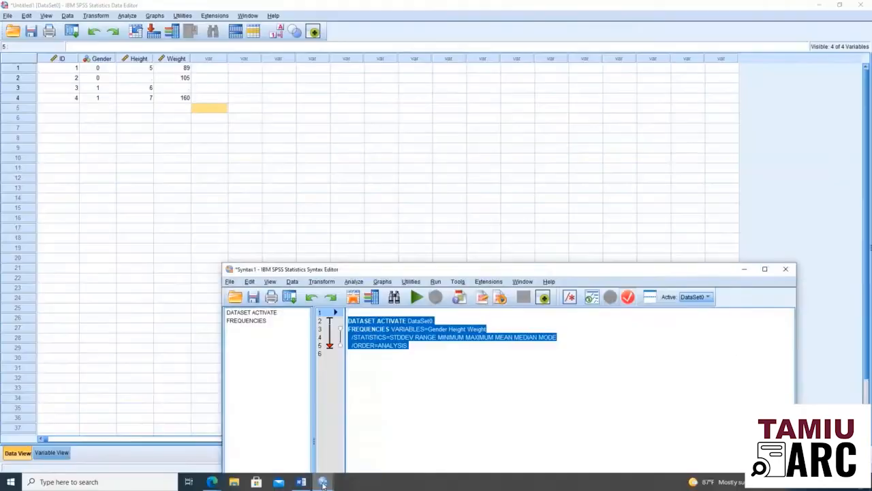
# Bring up the output viewer and compare the statistics and frequency tables of the two Frequencies runs.
pyautogui.moveTo(323, 483)
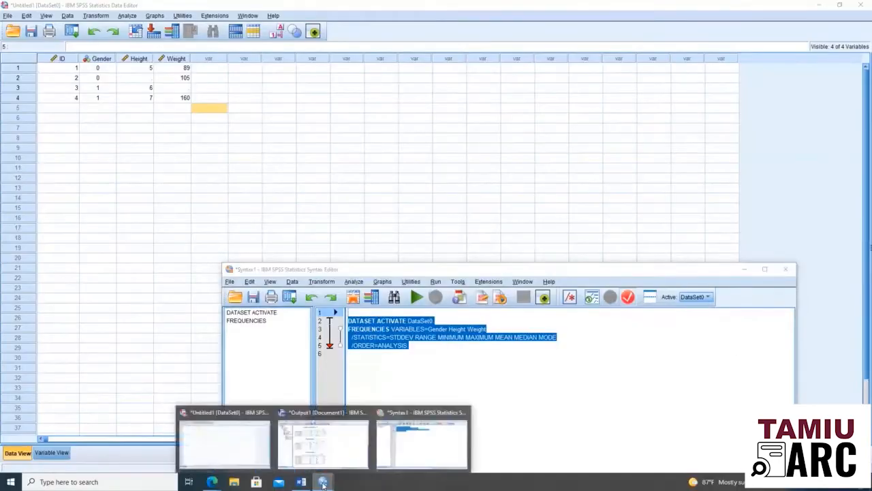
pyautogui.click(334, 457)
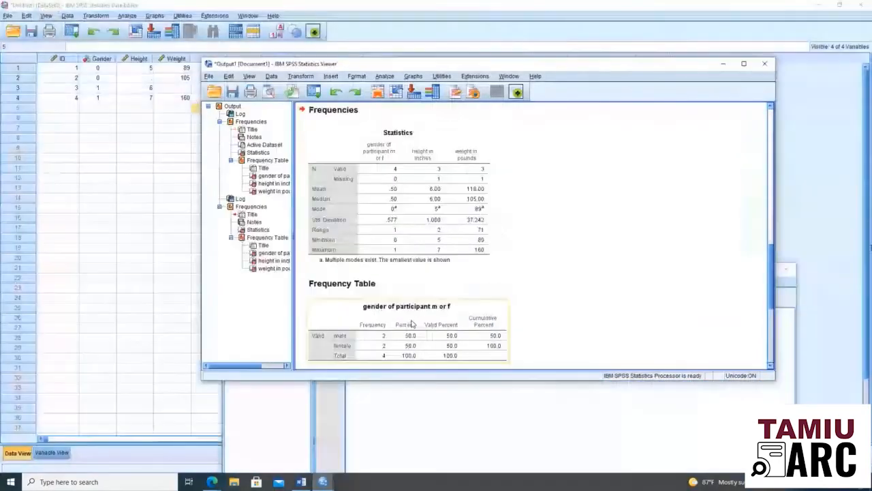
pyautogui.scroll(15, 485, 271)
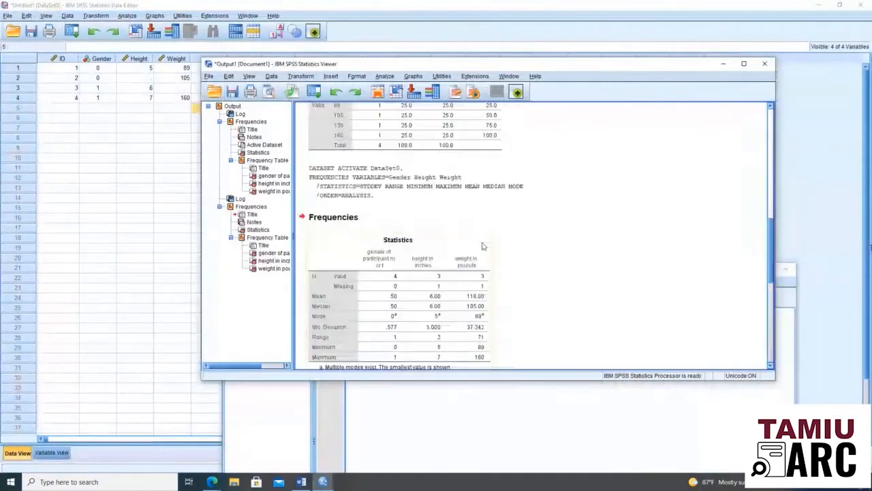
pyautogui.scroll(-10, 469, 237)
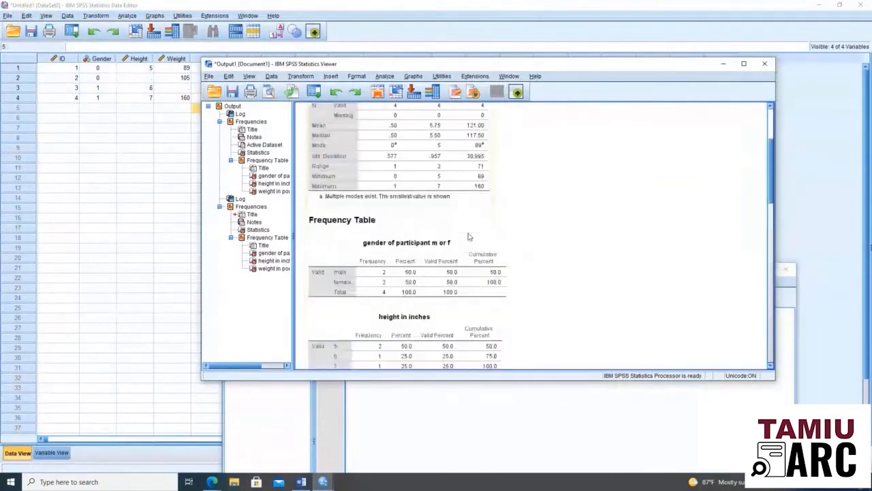
pyautogui.scroll(6, 467, 247)
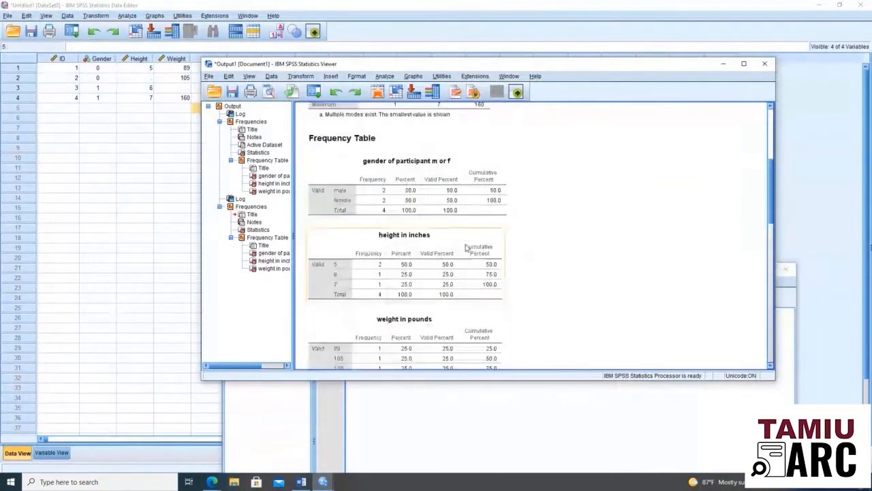
pyautogui.scroll(-4, 467, 248)
pyautogui.scroll(6, 467, 248)
pyautogui.scroll(-4, 467, 247)
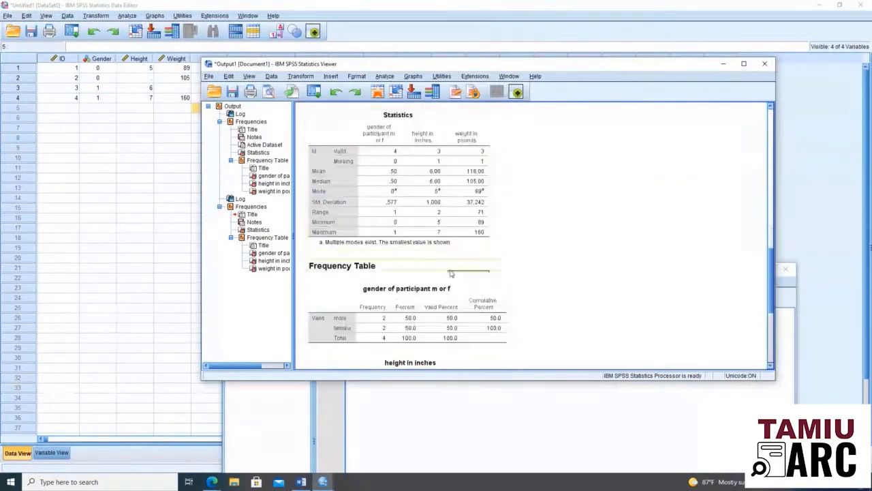
pyautogui.scroll(-6, 450, 304)
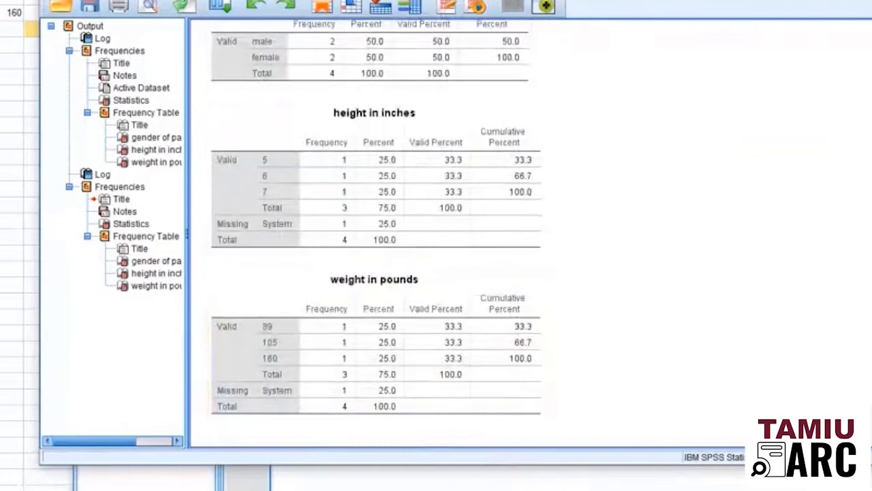
# Examine the percent, valid percent and missing rows in the height and weight frequency tables of the second run.
pyautogui.click(494, 390)
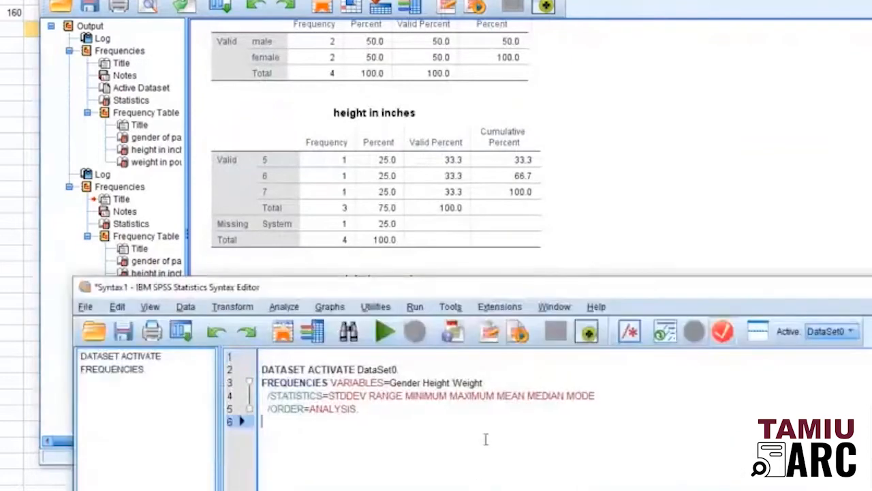
pyautogui.click(563, 224)
pyautogui.scroll(3, 613, 241)
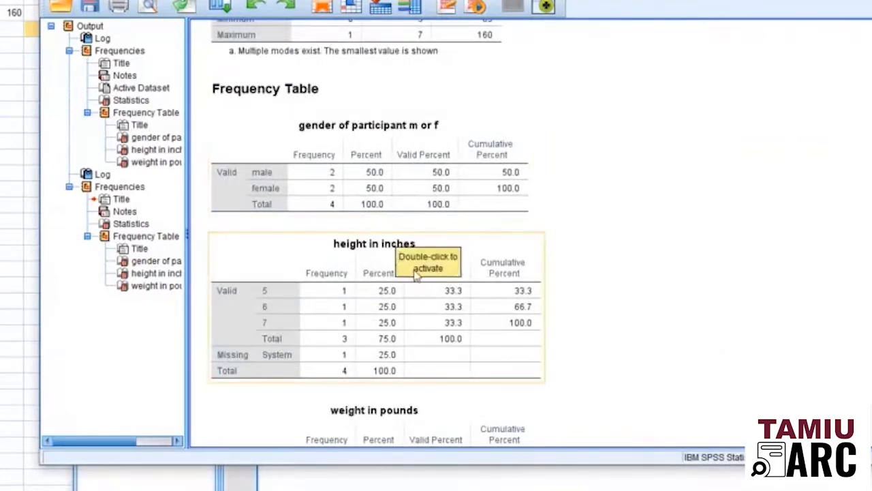
pyautogui.scroll(-2, 418, 274)
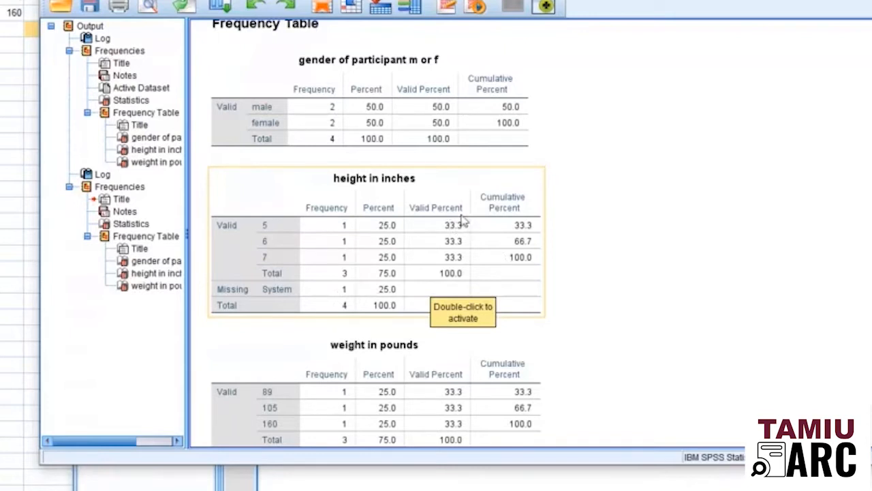
pyautogui.scroll(-2, 406, 263)
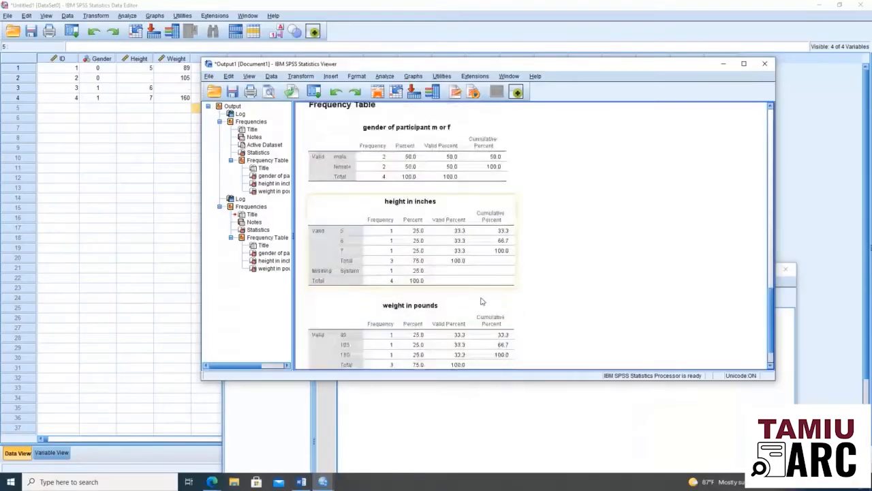
# Move the syntax editor clear of the weight frequency table and minimize the output viewer to return to the dataset.
pyautogui.click(729, 422)
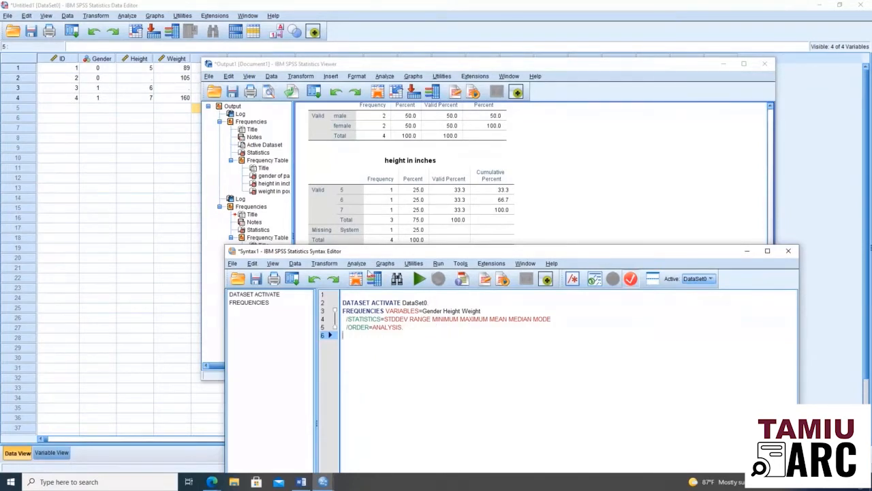
pyautogui.moveTo(363, 257); pyautogui.dragTo(421, 346)
pyautogui.click(386, 212)
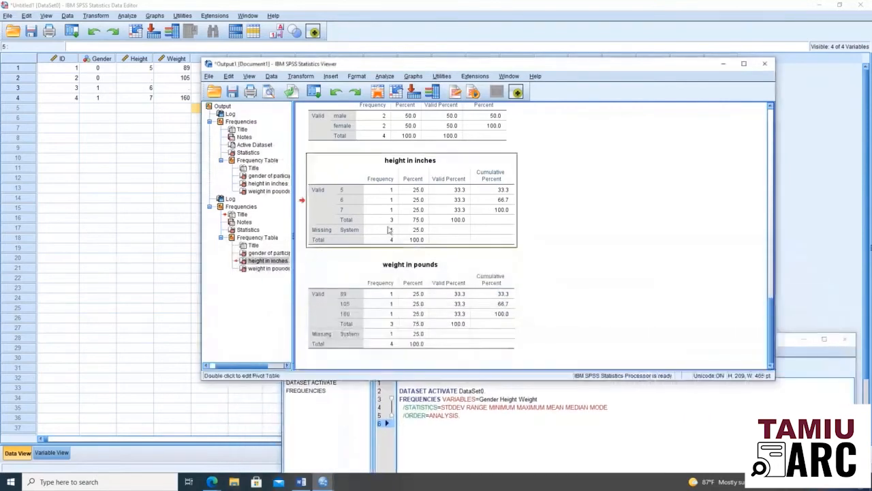
pyautogui.click(723, 64)
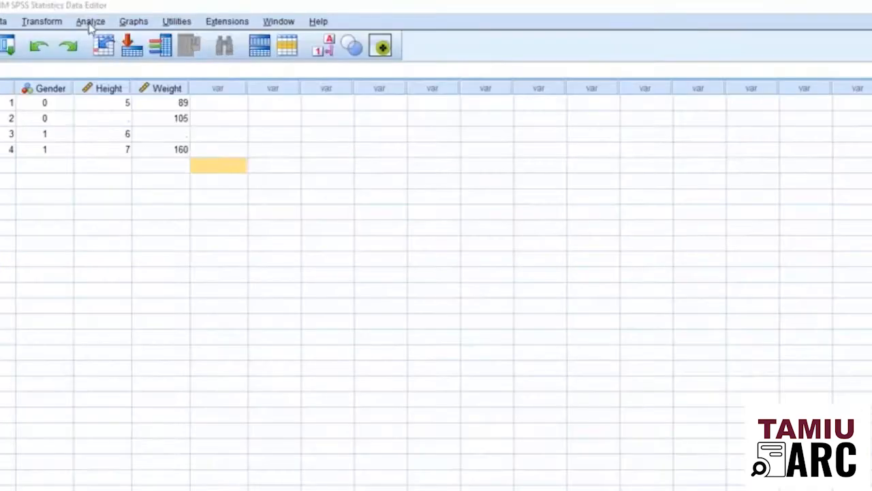
# Open the Descriptives analysis for the dataset and move its dialog toward the middle of the data grid.
pyautogui.click(126, 15)
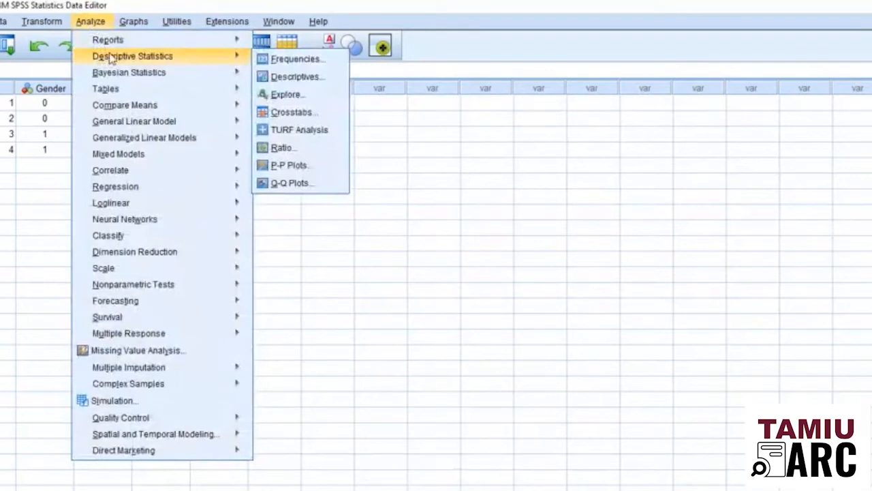
pyautogui.click(101, 23)
pyautogui.click(101, 23)
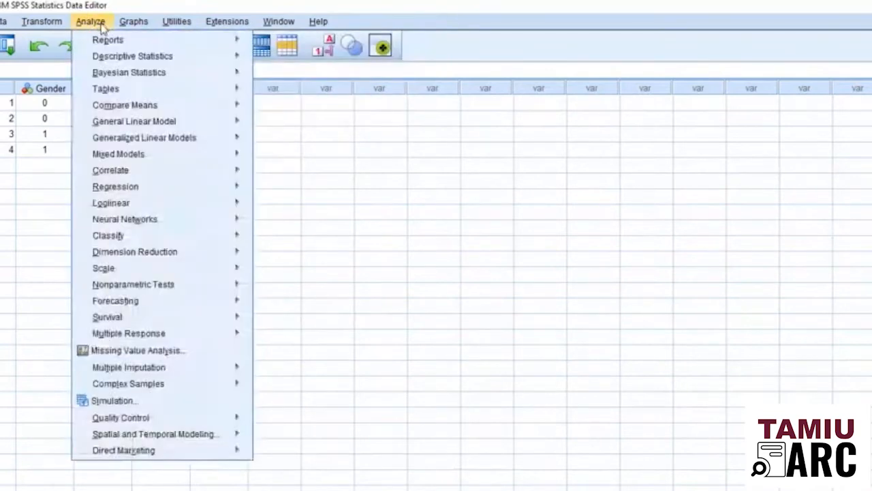
pyautogui.moveTo(104, 61)
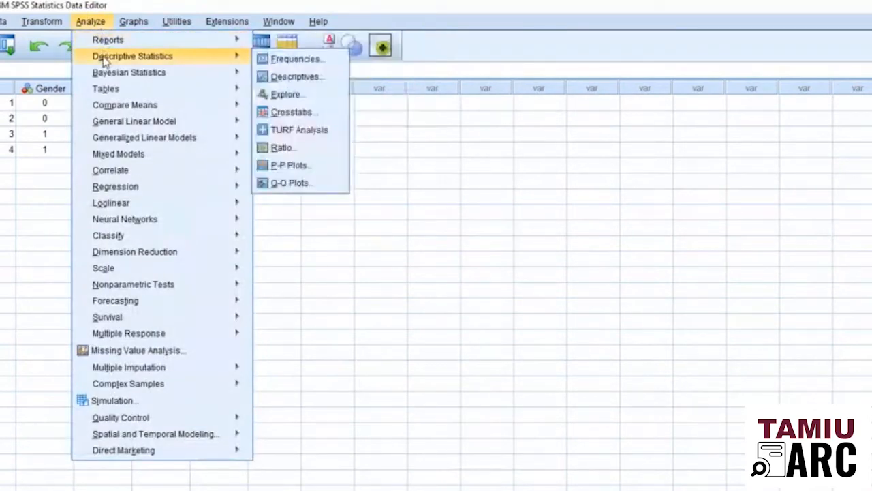
pyautogui.click(295, 76)
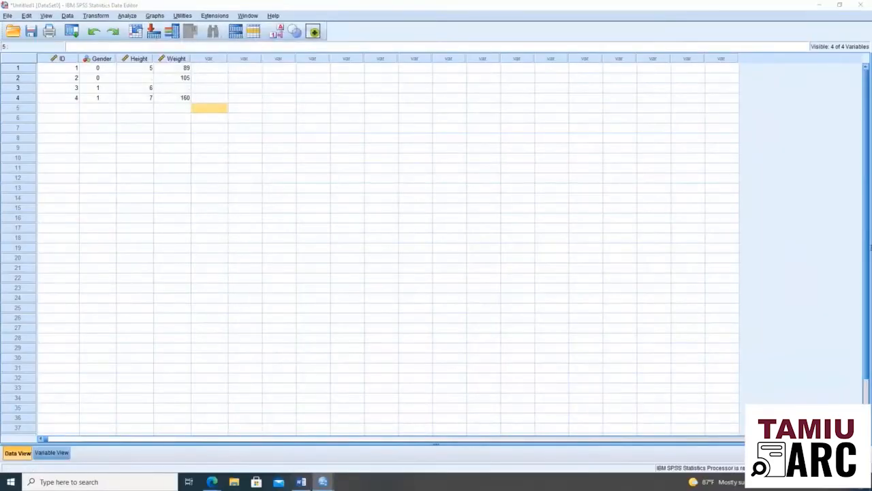
pyautogui.moveTo(341, 142); pyautogui.dragTo(463, 163)
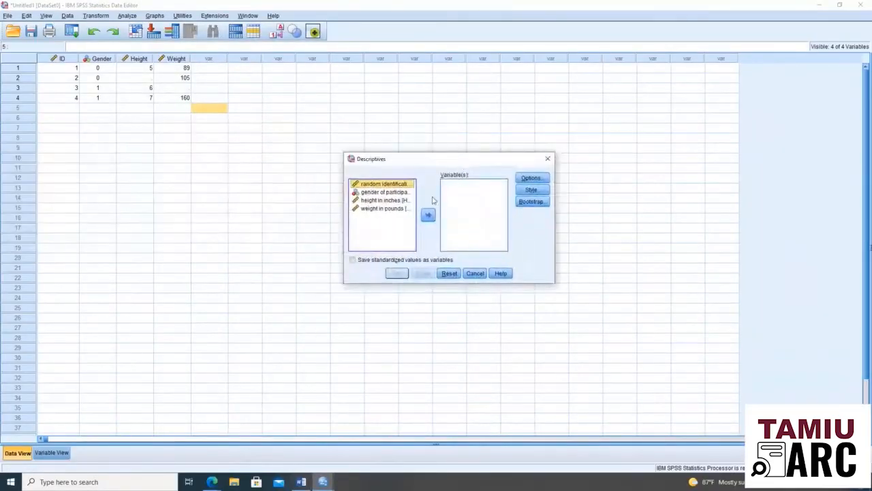
# Show variable names instead of labels and add Gender and Height to the Descriptives variables.
pyautogui.rightClick(375, 195)
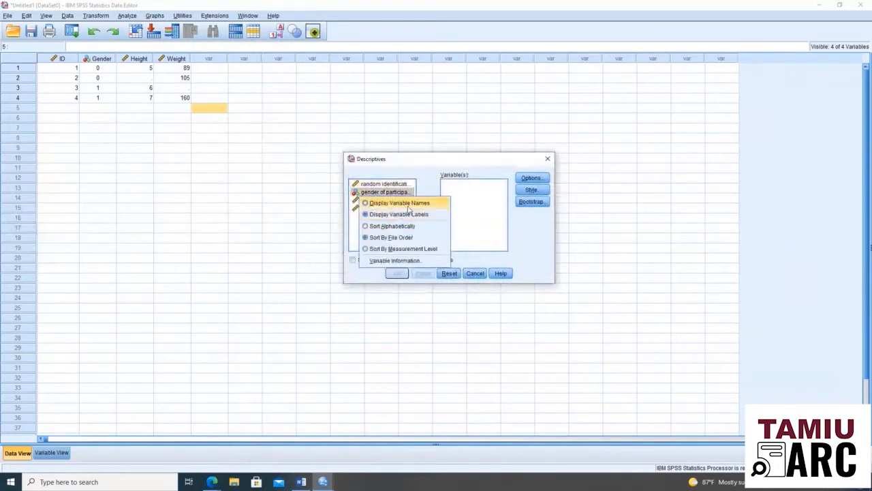
pyautogui.click(409, 207)
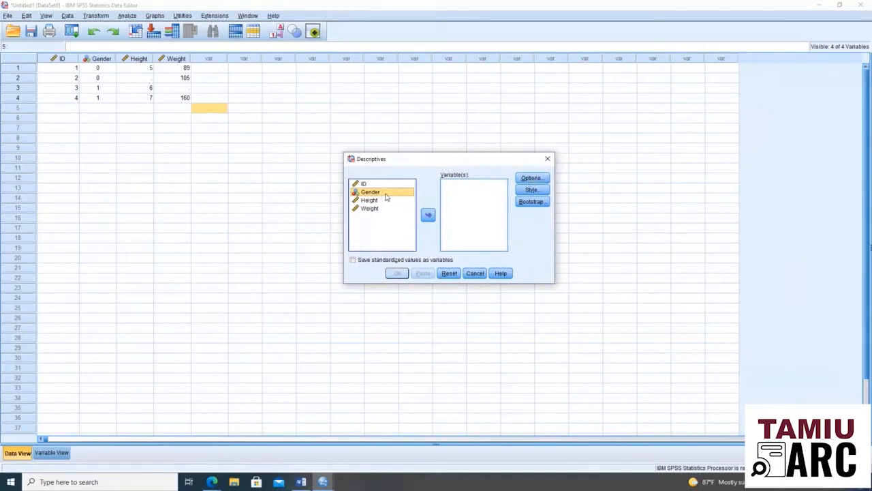
pyautogui.click(426, 213)
pyautogui.click(372, 193)
pyautogui.click(425, 213)
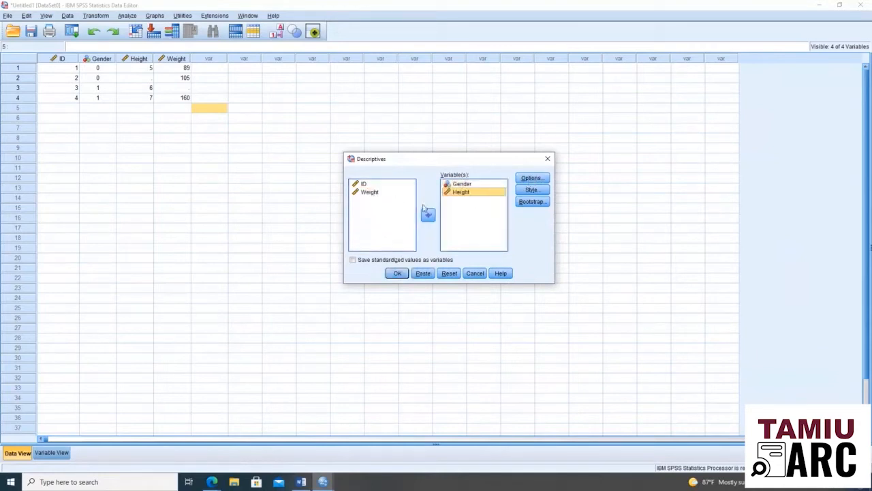
# Review the Descriptives options, accept mean, standard deviation, minimum and maximum in variable list order, and run the analysis.
pyautogui.click(531, 189)
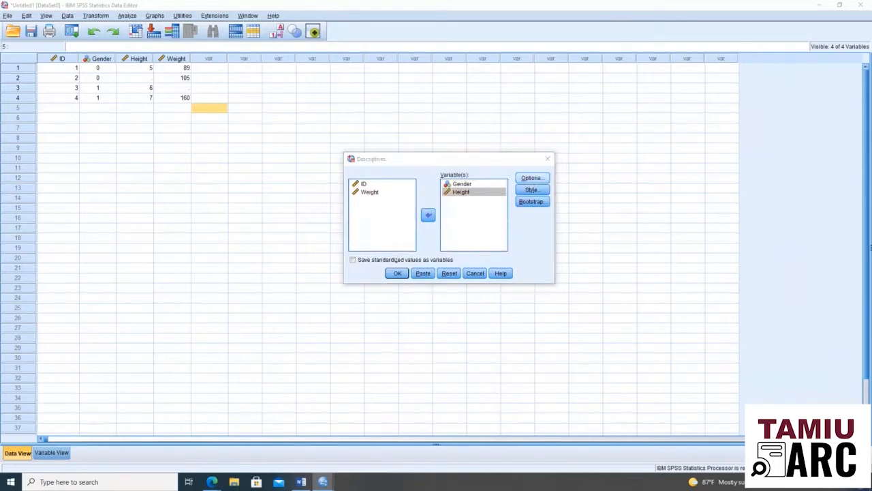
pyautogui.moveTo(314, 160); pyautogui.dragTo(664, 156)
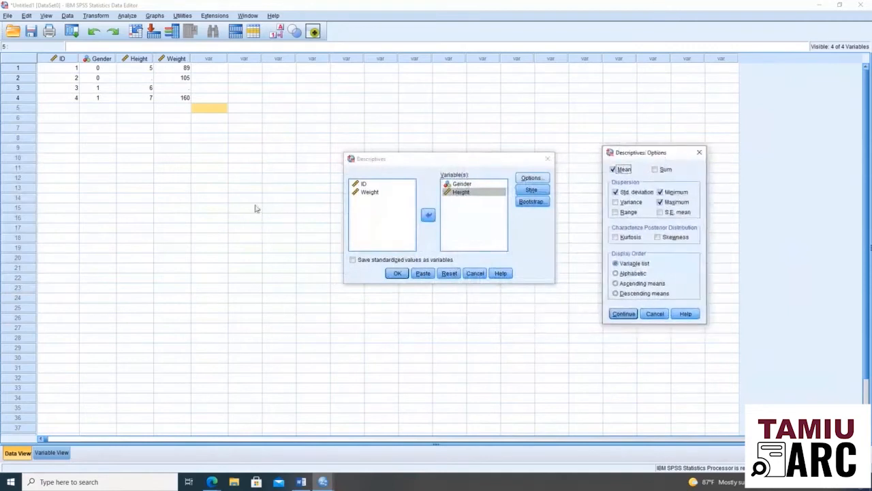
pyautogui.moveTo(660, 155); pyautogui.dragTo(621, 117)
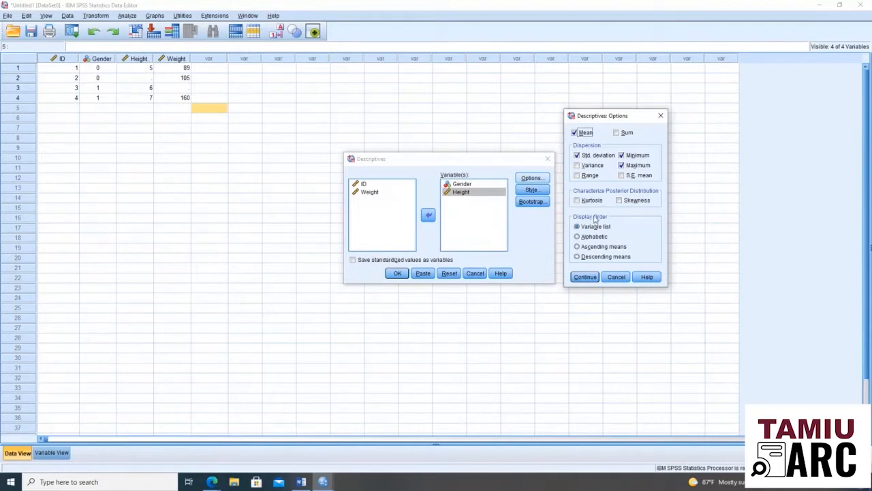
pyautogui.click(585, 276)
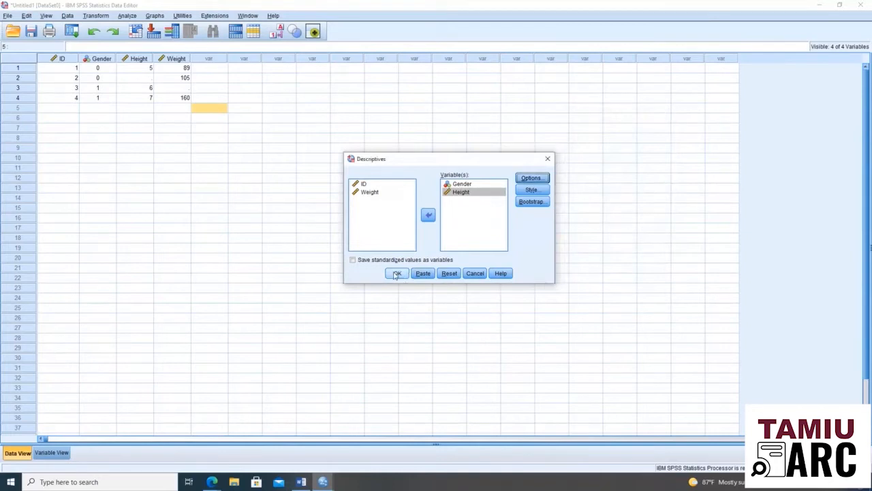
pyautogui.click(396, 274)
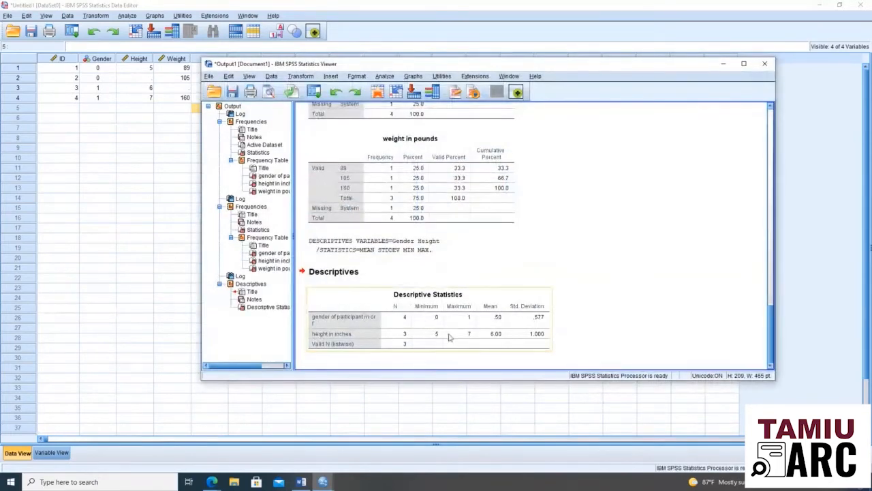
# Compare the Descriptive Statistics table for Gender and Height with the Statistics table of the earlier Frequencies run.
pyautogui.scroll(10, 497, 330)
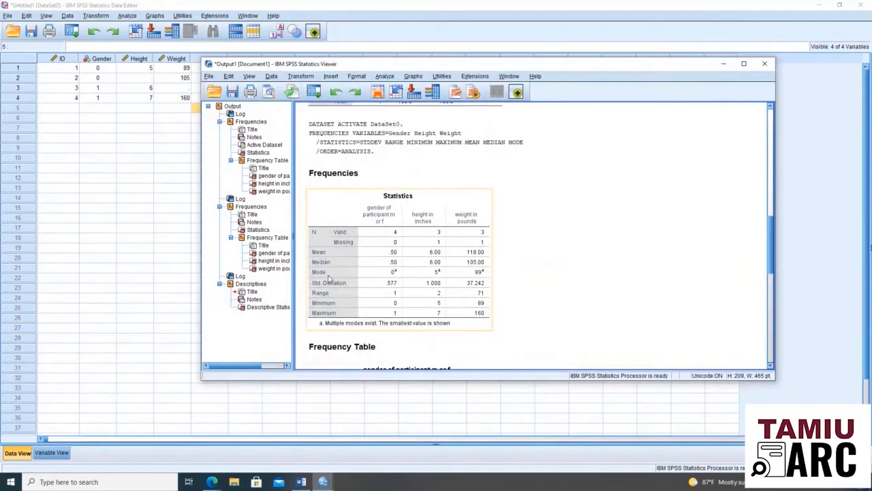
pyautogui.scroll(-10, 413, 315)
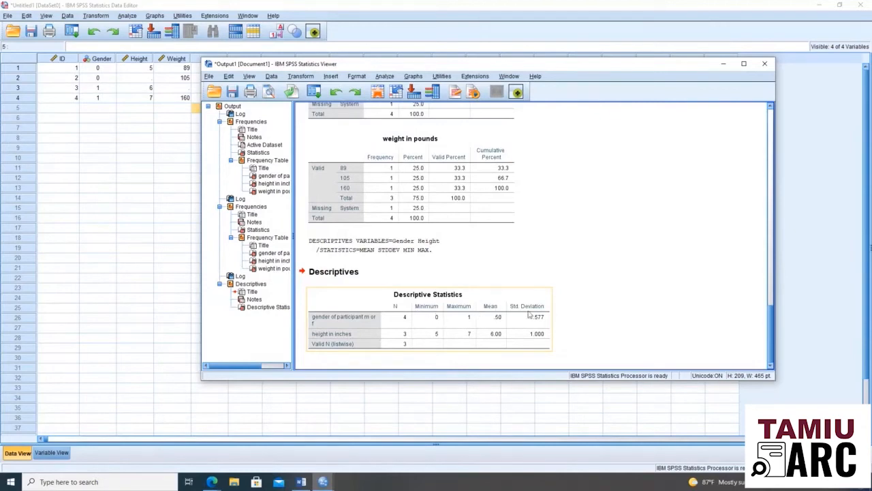
pyautogui.scroll(15, 564, 314)
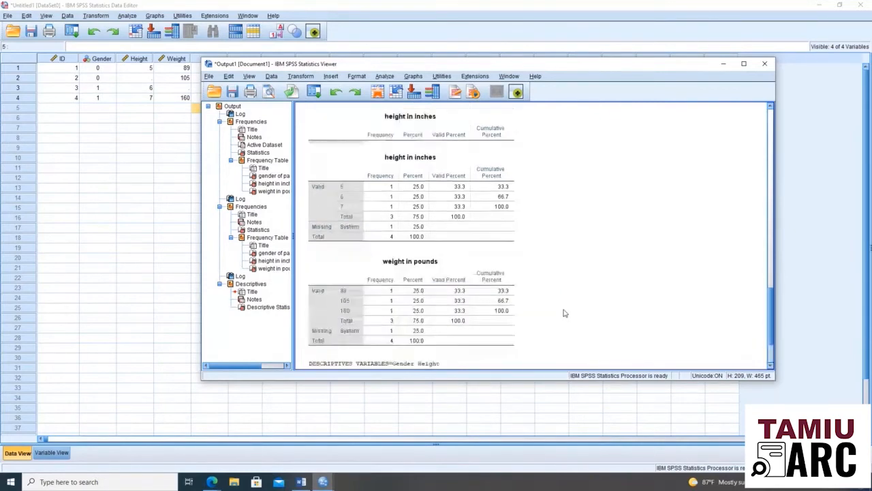
pyautogui.scroll(-12, 564, 313)
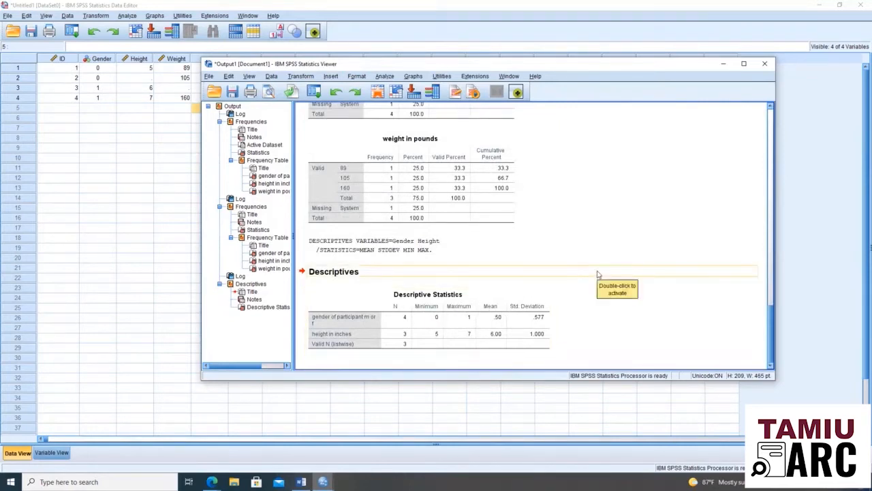
pyautogui.scroll(3, 577, 293)
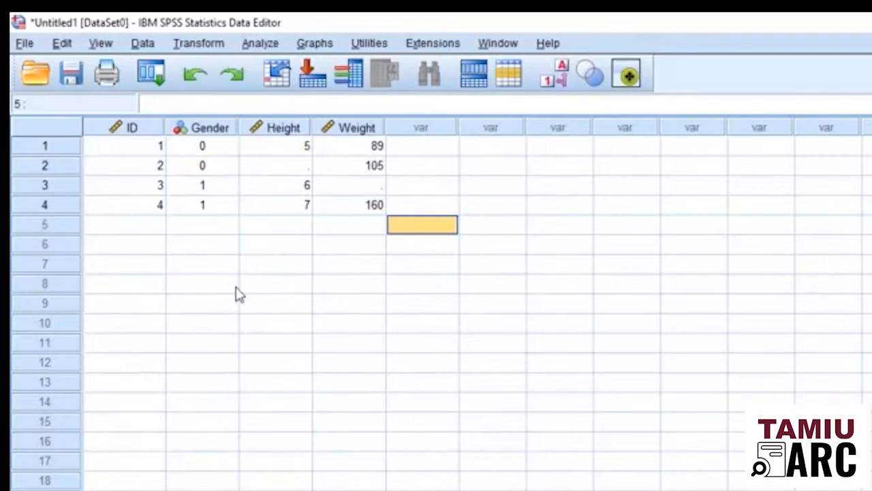
# Open the Frequencies analysis, reset its previous settings and show the variables by name.
pyautogui.click(273, 46)
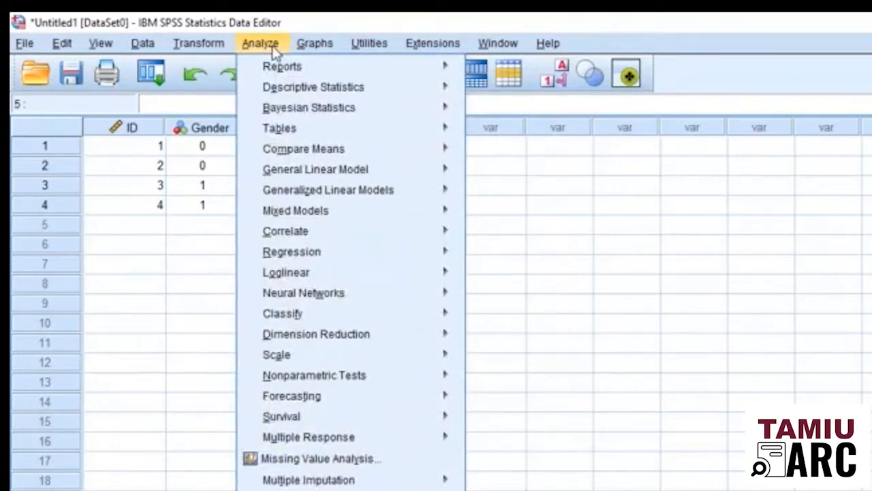
pyautogui.moveTo(267, 91)
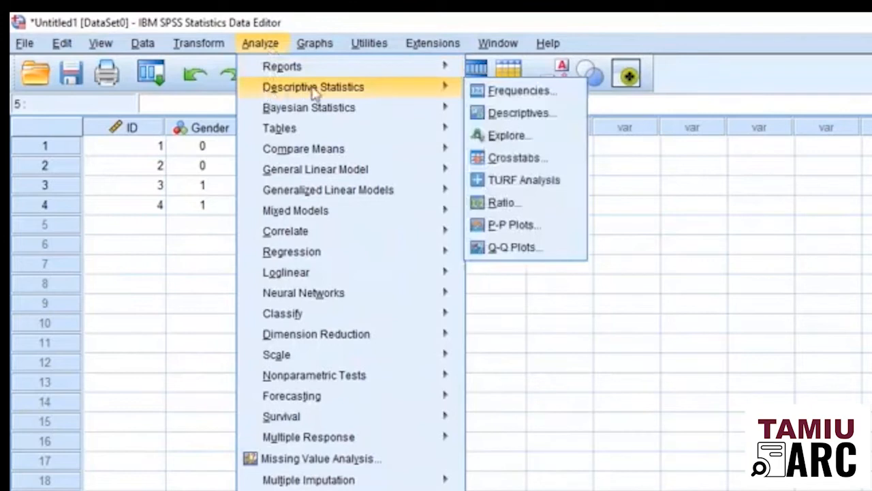
pyautogui.click(496, 92)
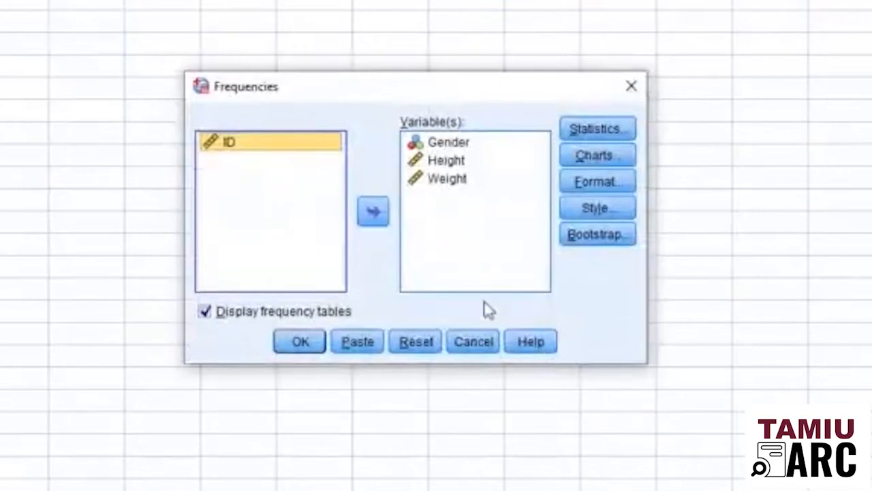
pyautogui.click(440, 344)
pyautogui.rightClick(254, 144)
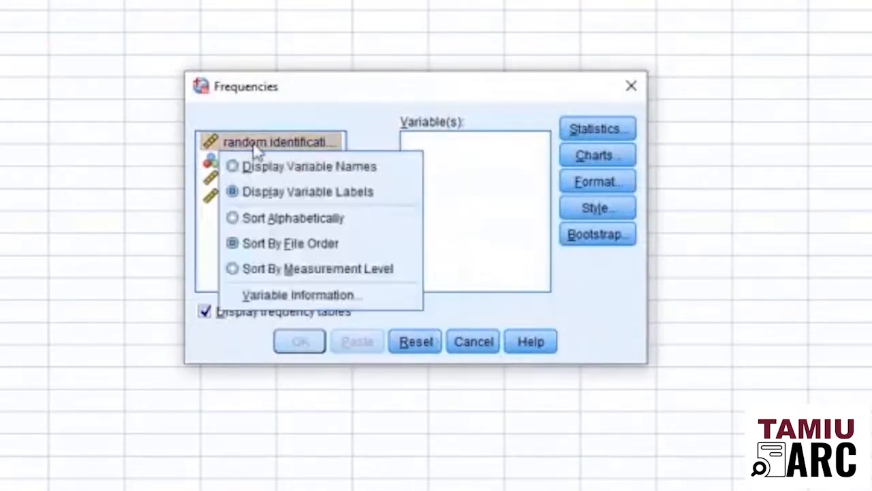
pyautogui.click(272, 176)
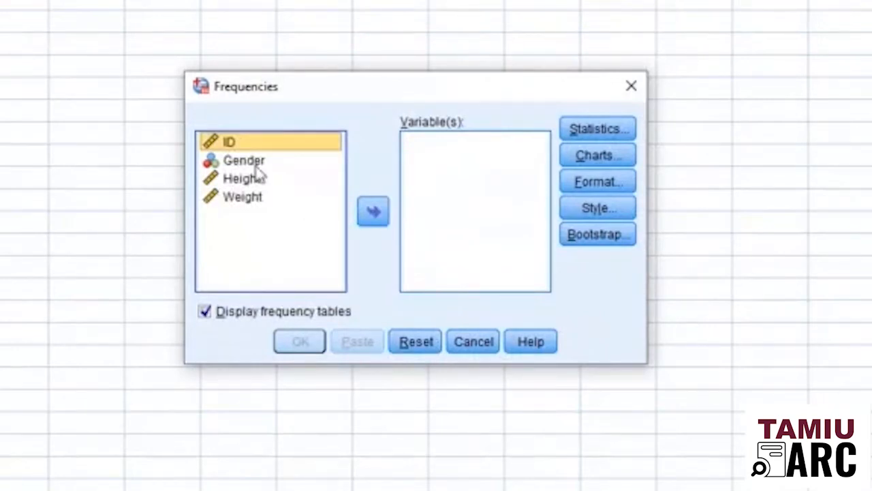
# Run Frequencies on Gender with a bar chart that uses frequencies as chart values.
pyautogui.click(236, 162)
pyautogui.click(375, 215)
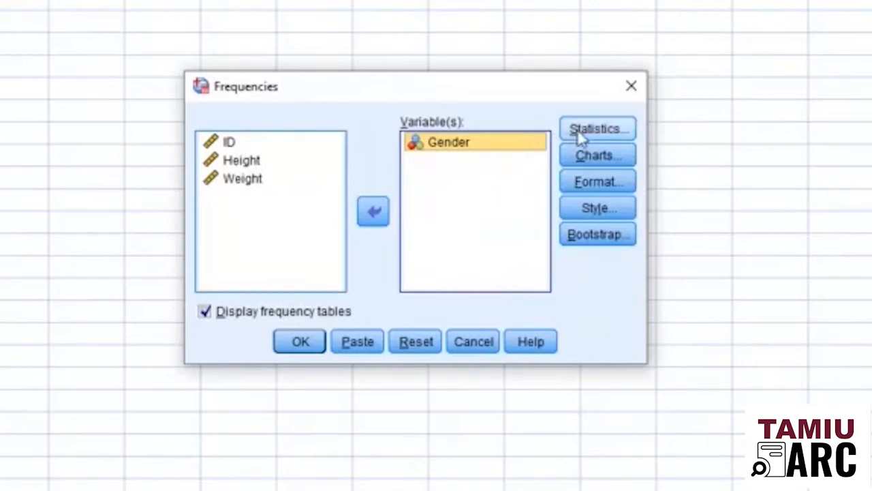
pyautogui.click(590, 156)
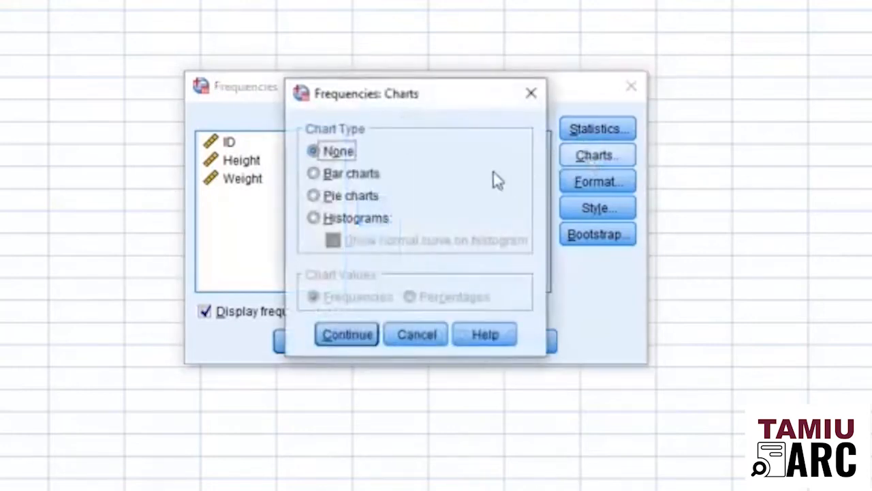
pyautogui.click(330, 179)
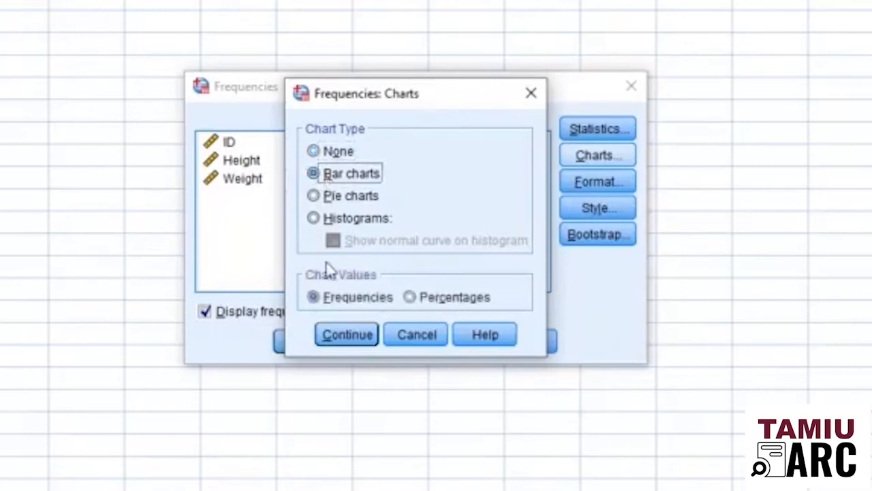
pyautogui.click(355, 340)
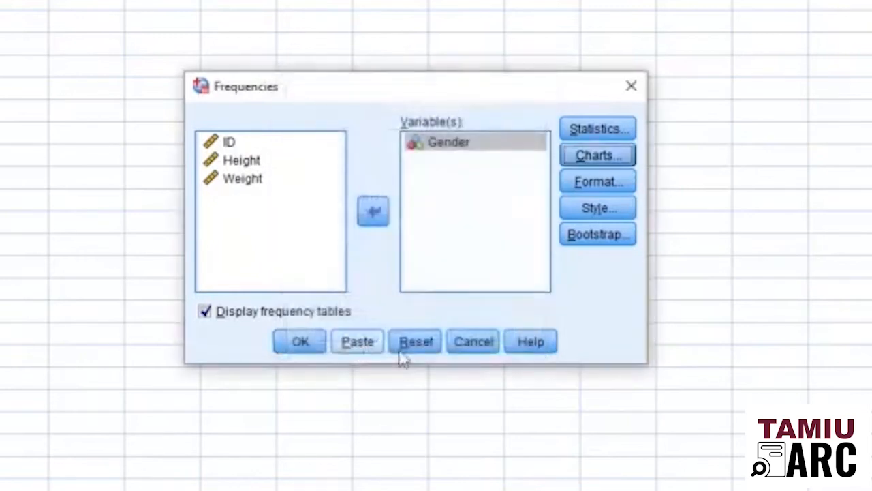
pyautogui.click(300, 342)
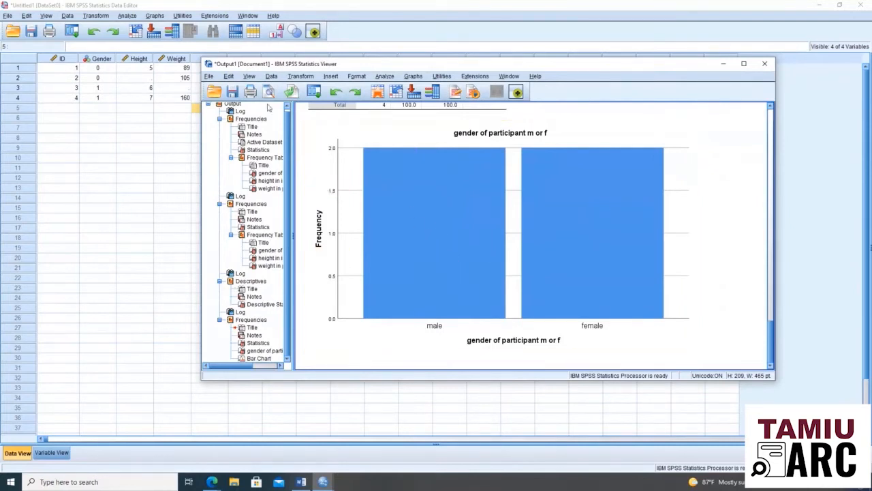
# Rerun Frequencies on Gender with the bar chart values set to percentages and bring the new chart into view.
pyautogui.click(127, 15)
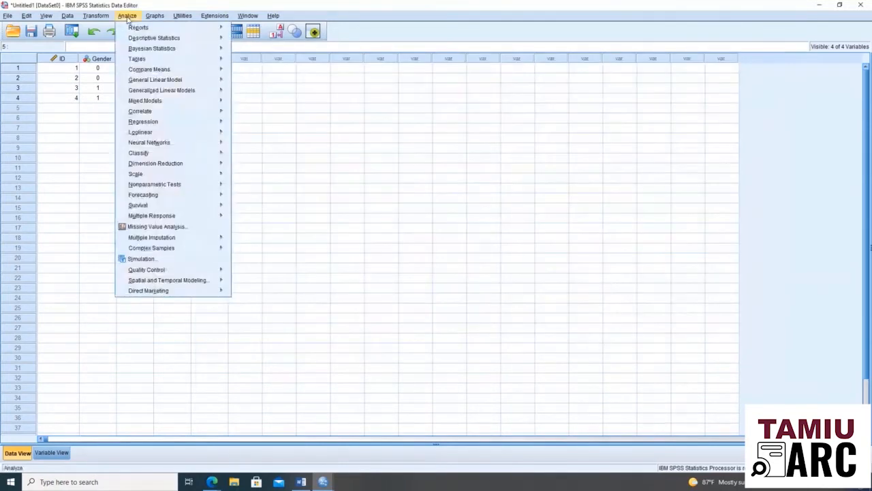
pyautogui.moveTo(204, 47)
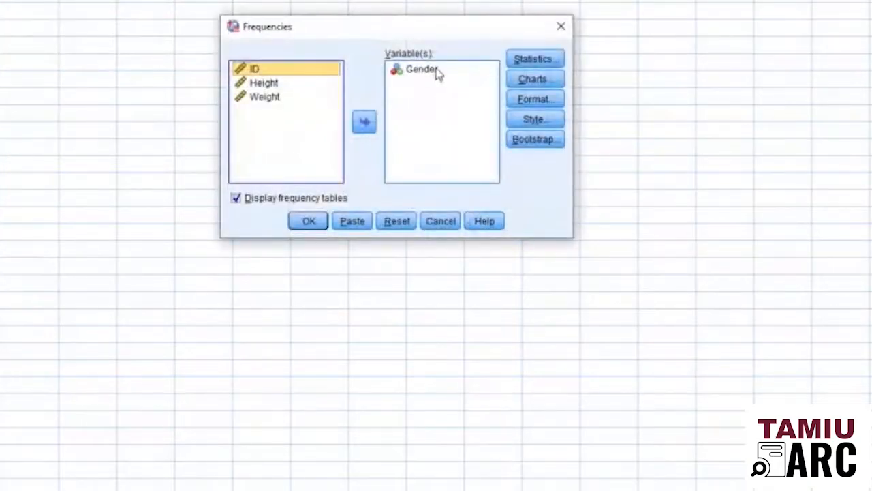
pyautogui.click(521, 59)
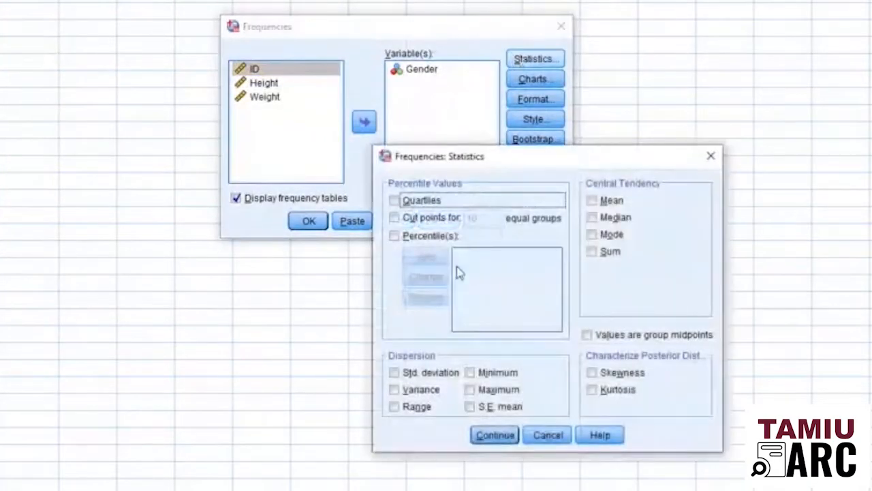
pyautogui.click(707, 159)
pyautogui.click(535, 79)
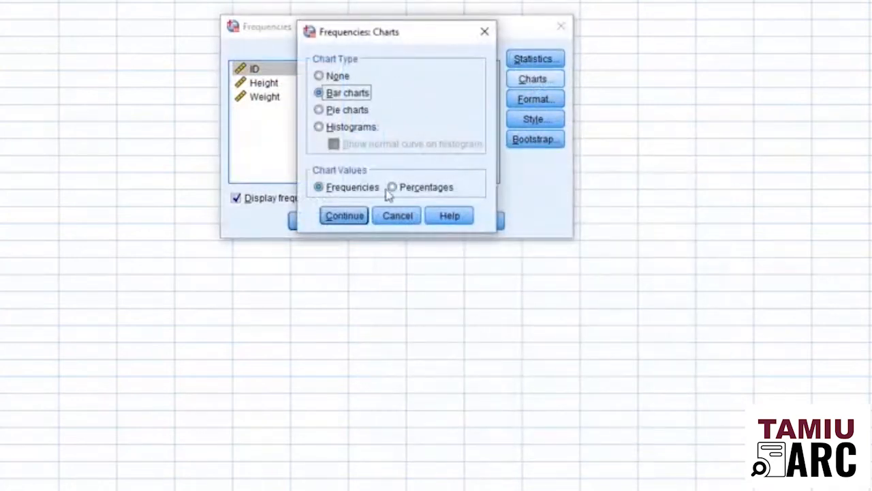
pyautogui.click(412, 188)
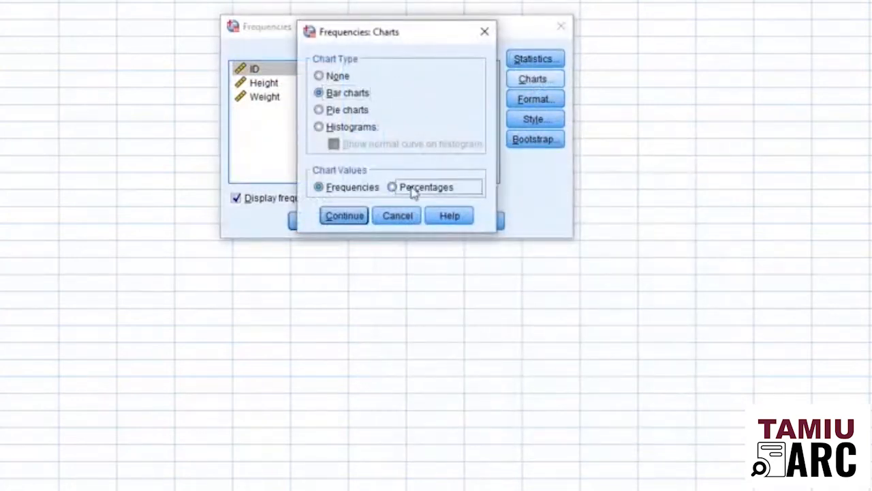
pyautogui.click(361, 215)
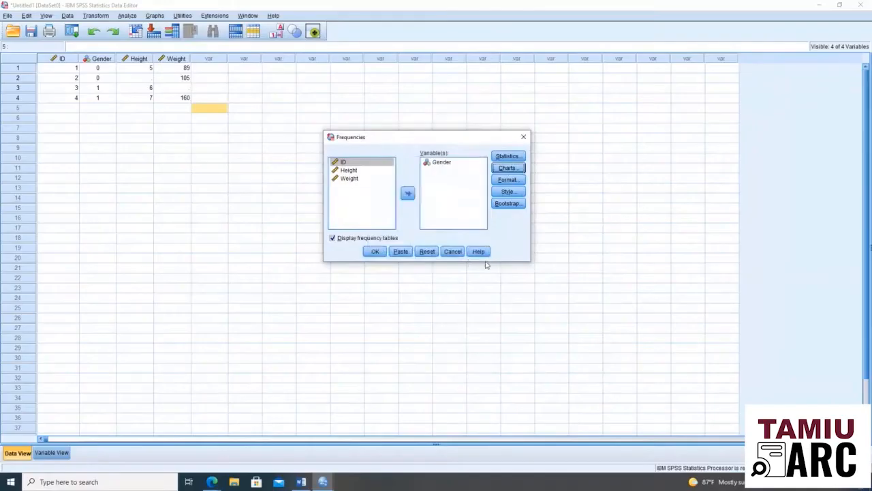
pyautogui.click(374, 251)
pyautogui.scroll(-5, 552, 276)
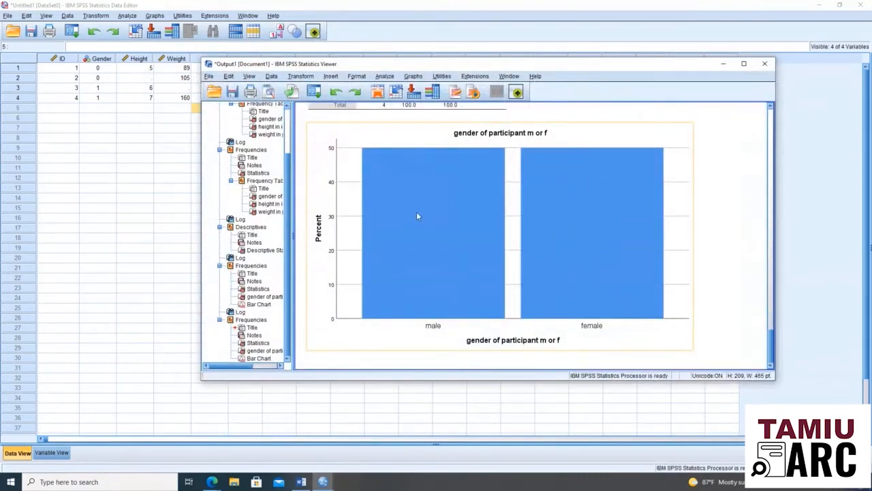
# Compare the Gender bar chart of percentages with the earlier Gender bar chart of frequencies in the output.
pyautogui.scroll(2, 417, 216)
pyautogui.scroll(-2, 418, 216)
pyautogui.scroll(6, 418, 216)
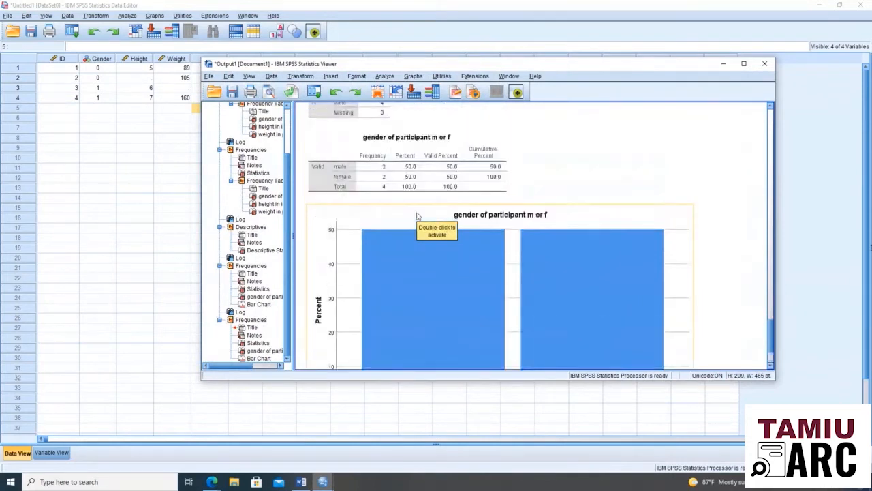
pyautogui.scroll(-4, 418, 216)
pyautogui.scroll(1, 417, 216)
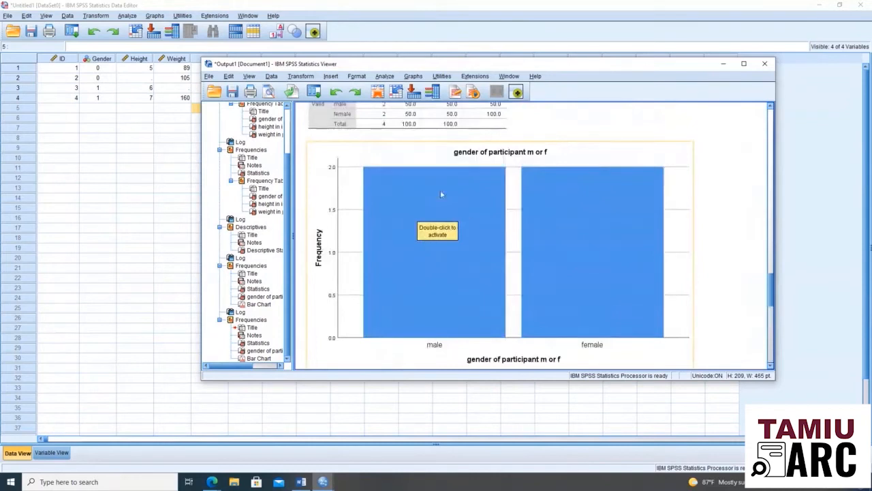
pyautogui.scroll(-5, 634, 257)
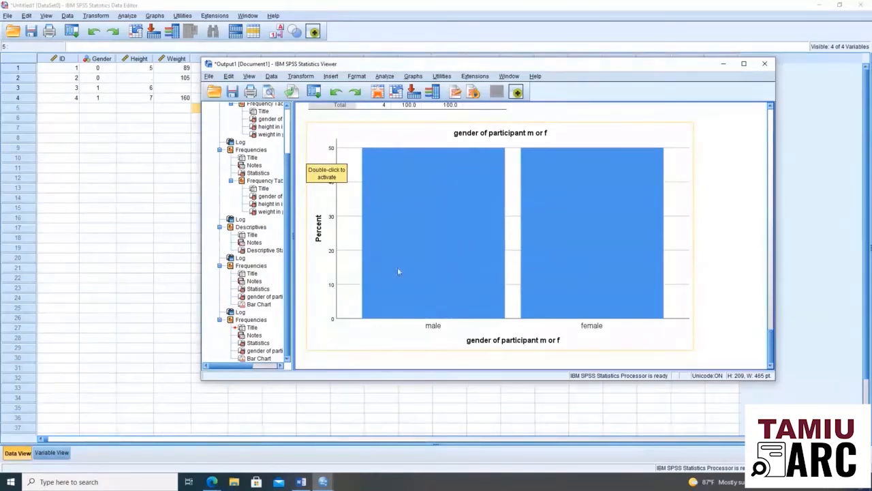
pyautogui.scroll(6, 505, 229)
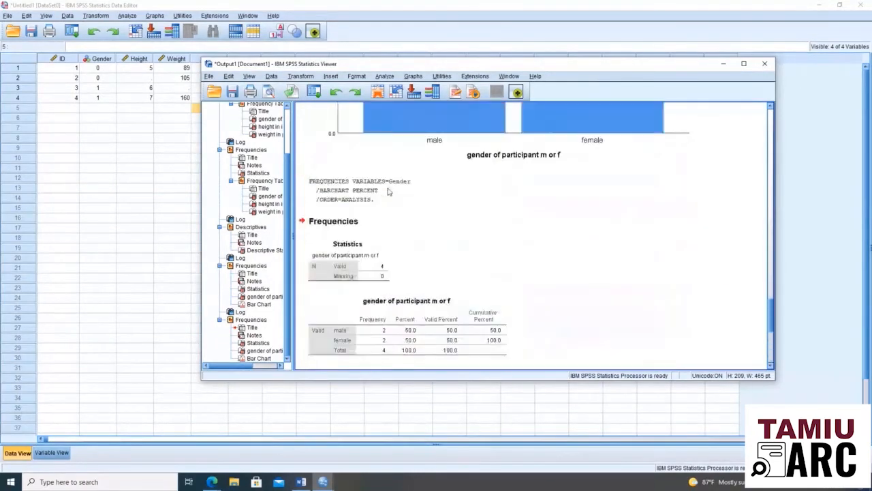
pyautogui.scroll(2, 394, 190)
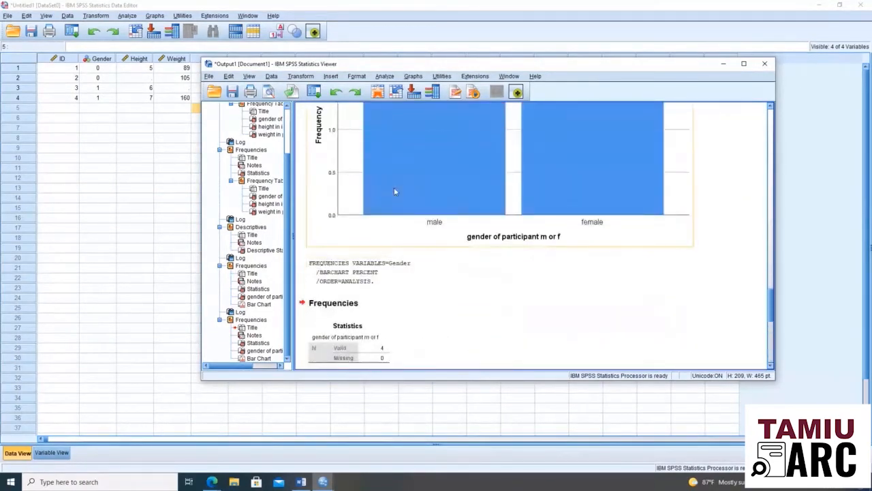
pyautogui.scroll(-5, 394, 187)
pyautogui.scroll(5, 394, 187)
pyautogui.scroll(-4, 395, 191)
pyautogui.scroll(-2, 395, 197)
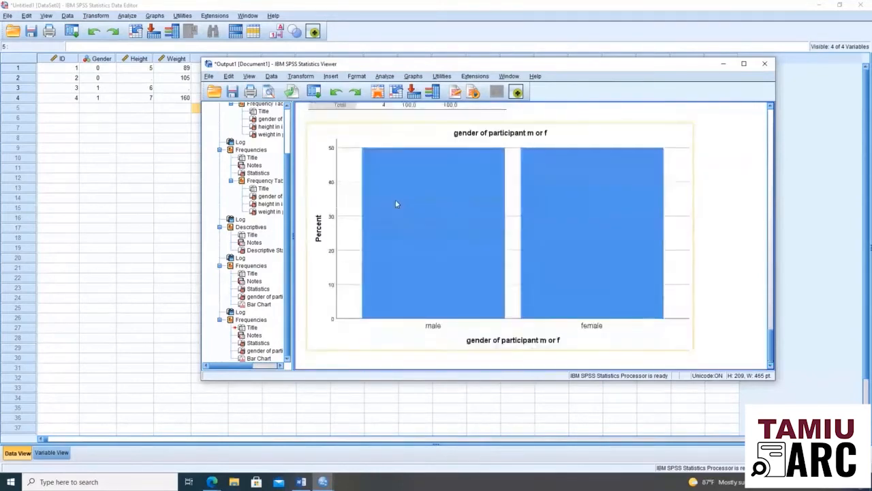
# Open the Gender percentage bar chart for editing and set the fill of its bars to pink (254, 130, 180).
pyautogui.click(466, 340)
pyautogui.doubleClick(611, 335)
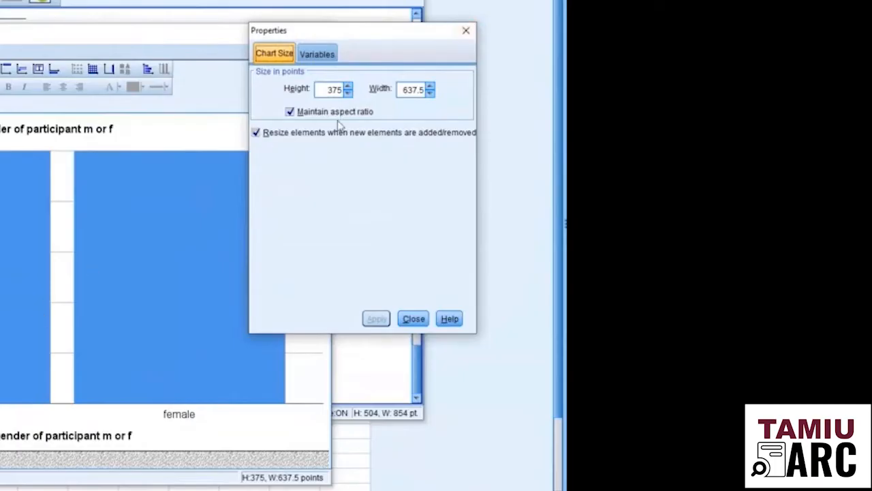
pyautogui.click(767, 312)
pyautogui.doubleClick(133, 370)
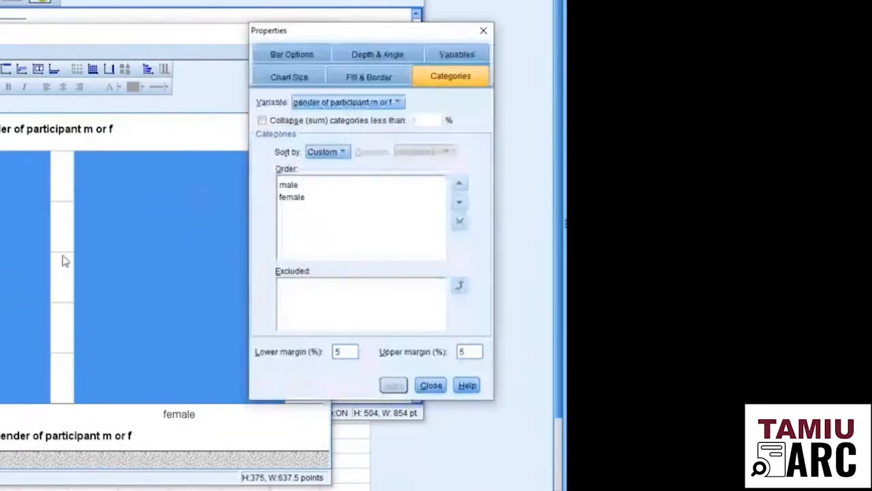
pyautogui.click(368, 79)
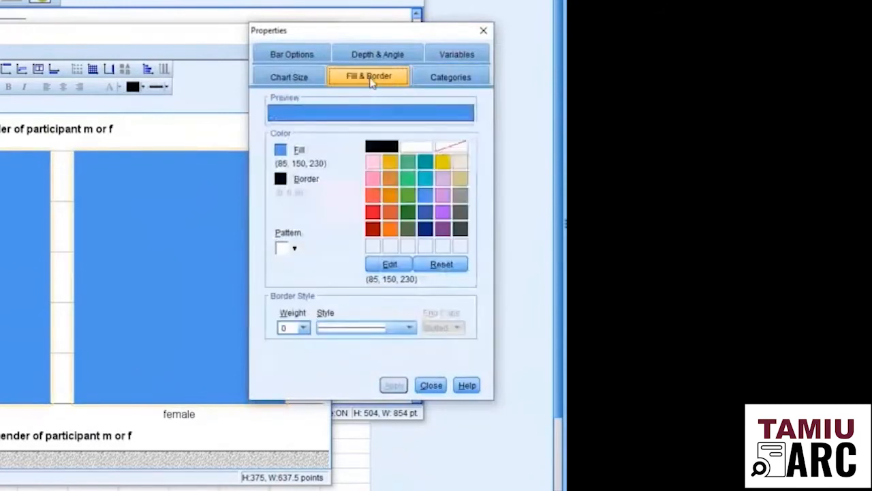
pyautogui.click(373, 179)
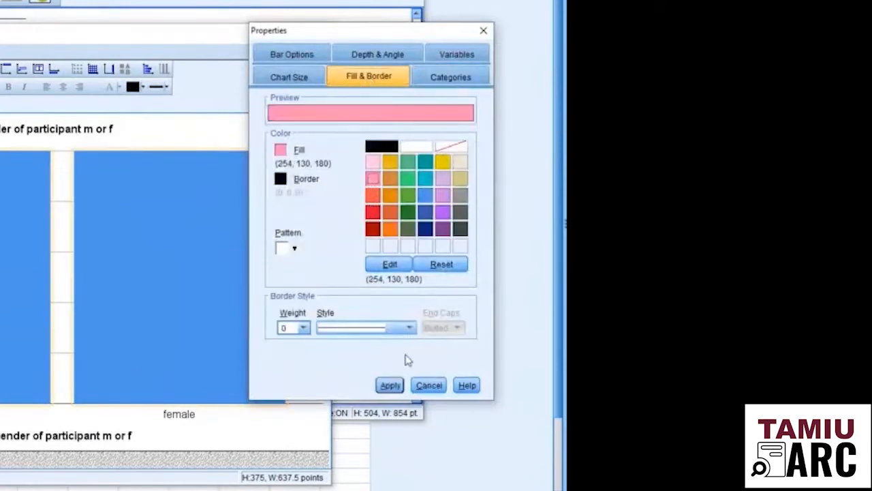
pyautogui.click(393, 386)
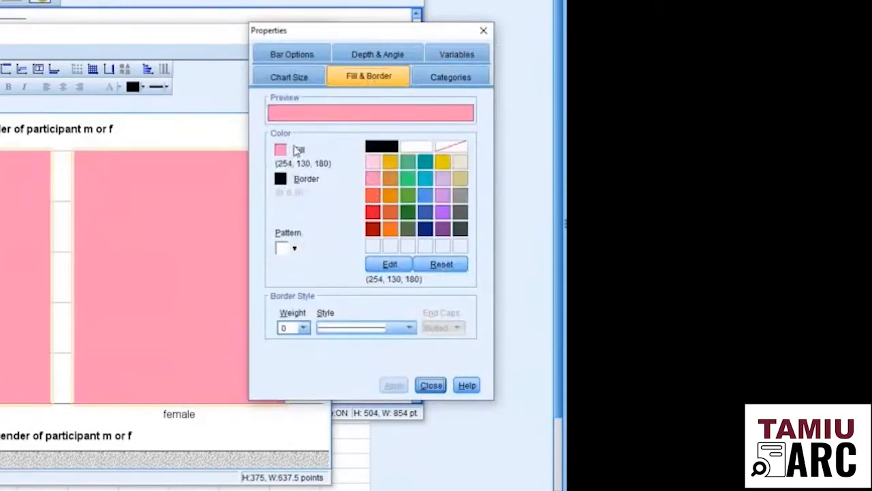
pyautogui.click(427, 385)
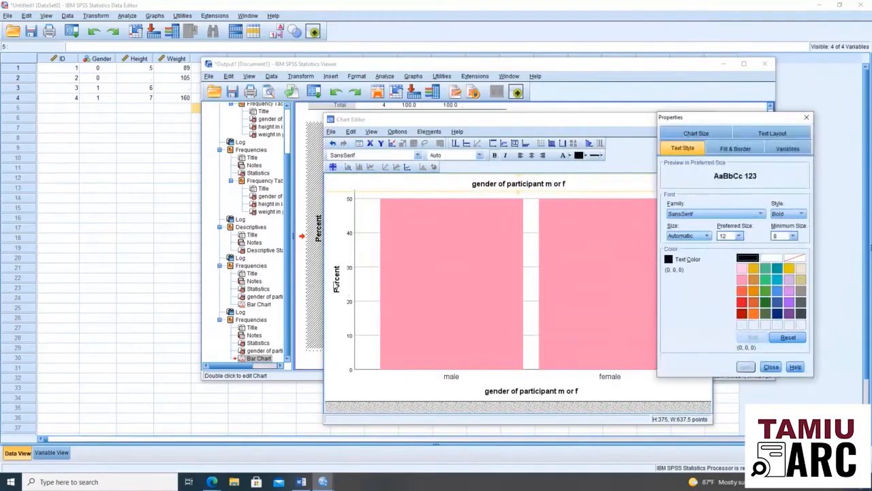
# Change the chart's vertical axis title to "%" and close the Chart Editor.
pyautogui.click(336, 282)
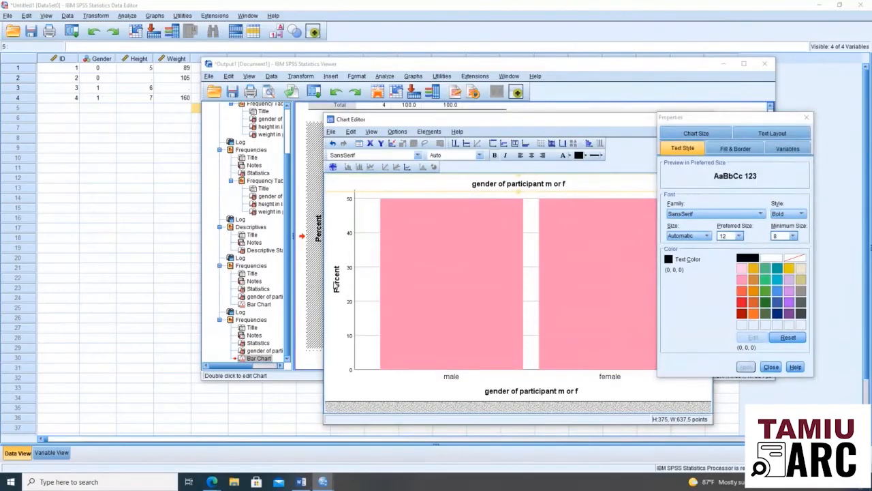
pyautogui.click(340, 285)
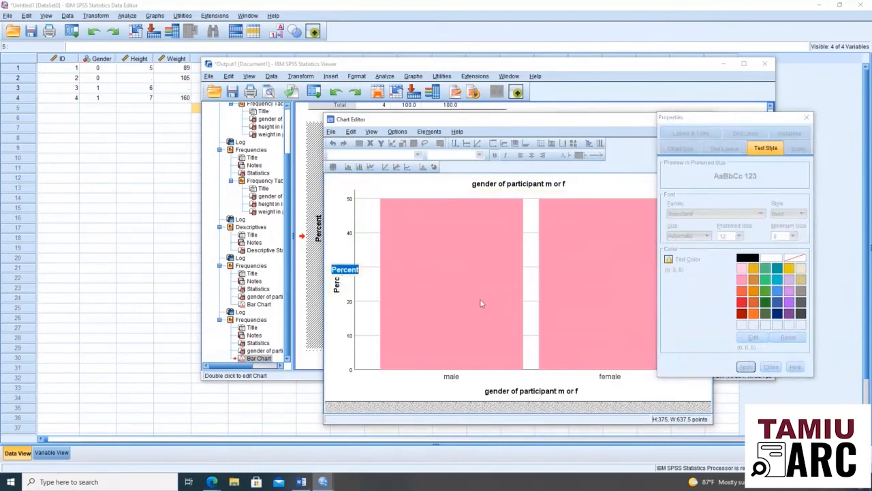
pyautogui.press('BackSpace')
pyautogui.click(442, 290)
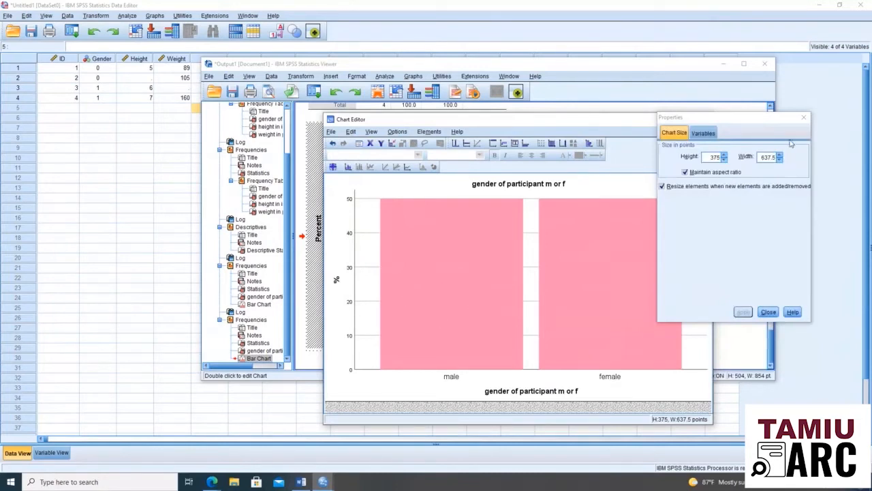
pyautogui.click(768, 312)
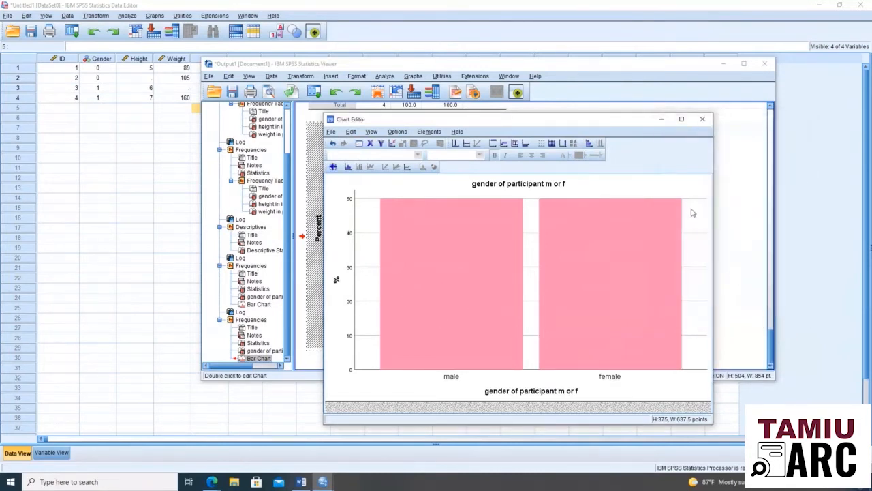
pyautogui.click(703, 120)
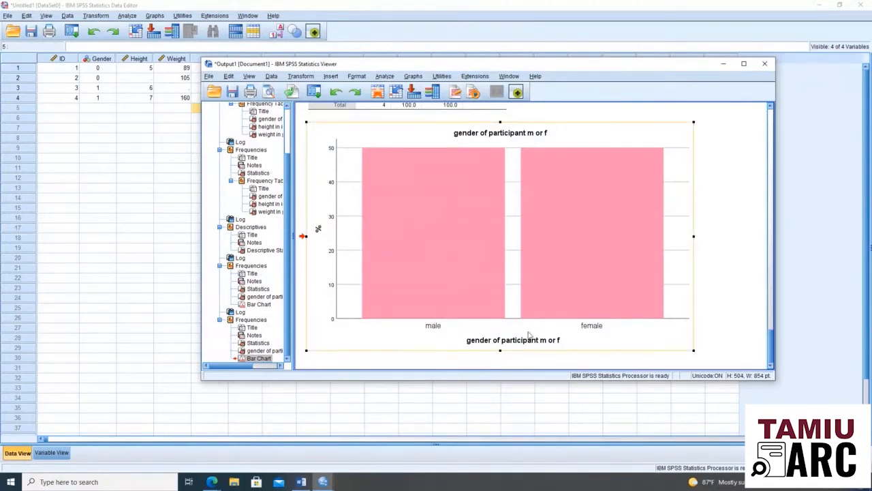
# Compare the edited percentage bar chart with the blue frequency bar chart, and copy the edited chart.
pyautogui.scroll(15, 529, 334)
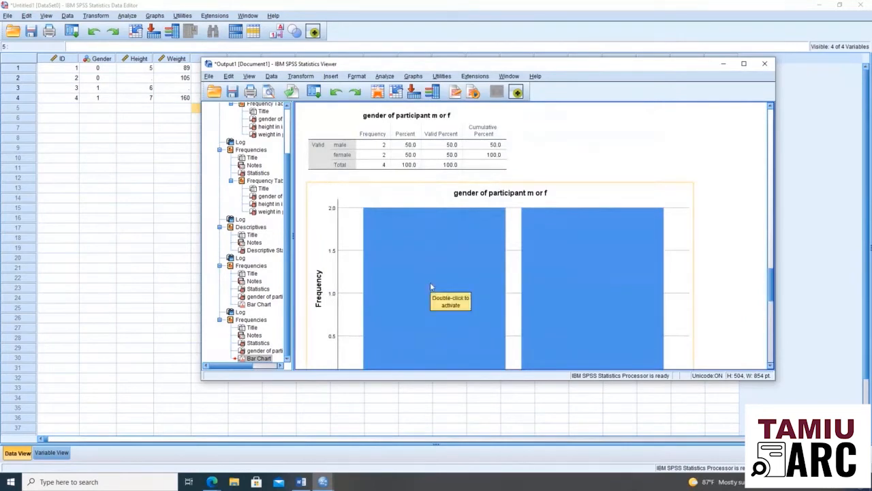
pyautogui.scroll(-2, 430, 286)
pyautogui.scroll(-4, 473, 320)
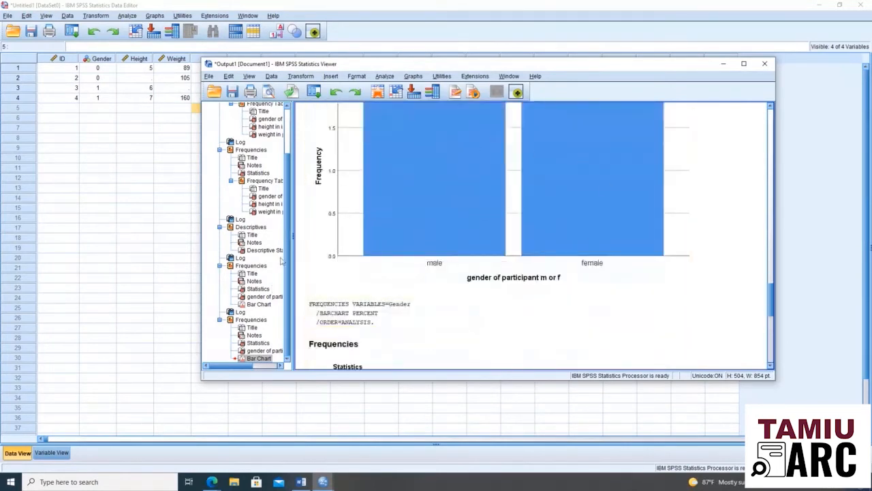
pyautogui.scroll(2, 471, 204)
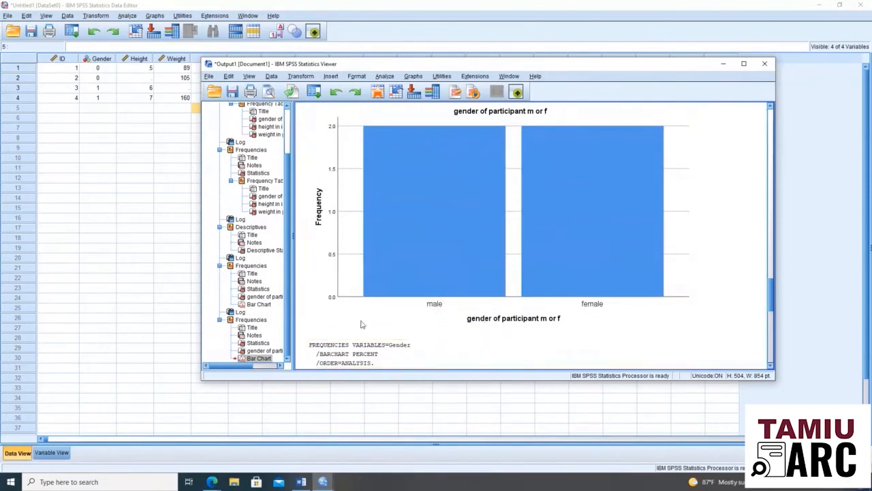
pyautogui.scroll(-15, 397, 291)
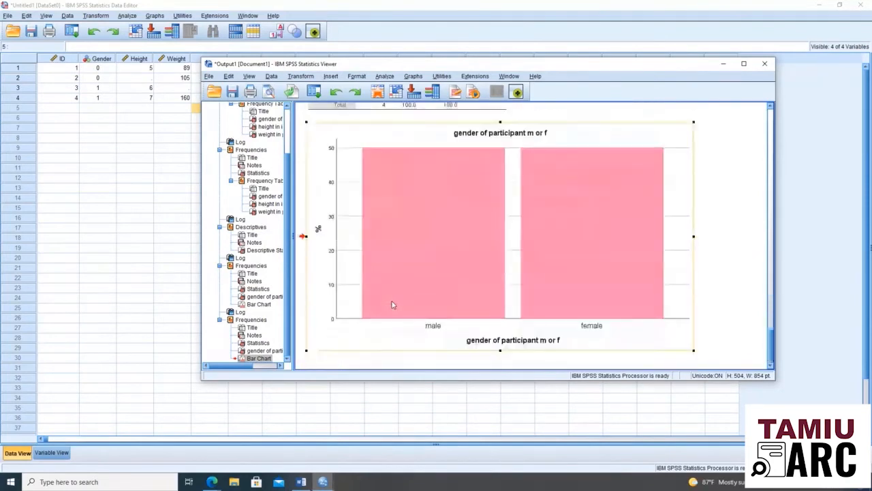
pyautogui.rightClick(342, 137)
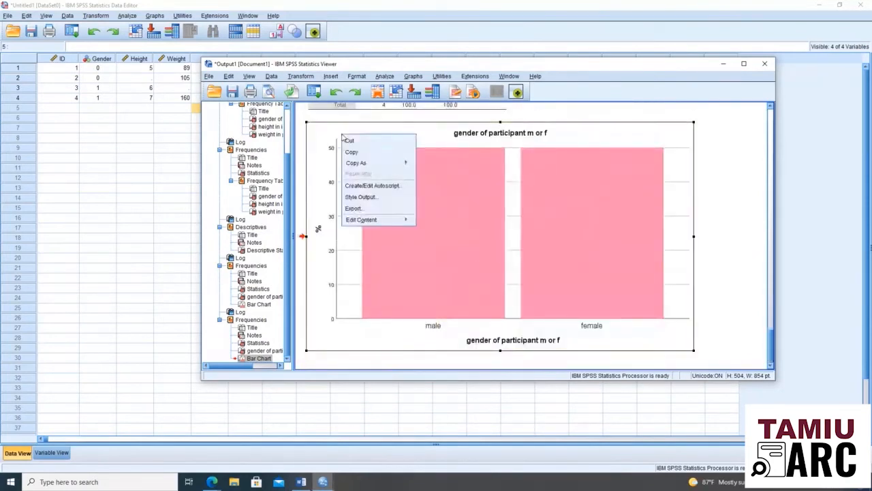
pyautogui.click(351, 153)
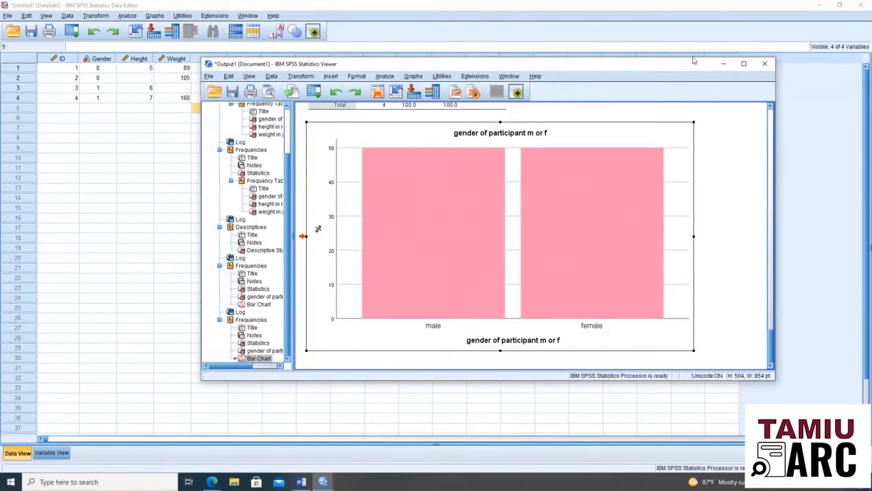
# Minimize the output window, open the Frequencies analysis, reset its settings and display the variables by name.
pyautogui.click(723, 63)
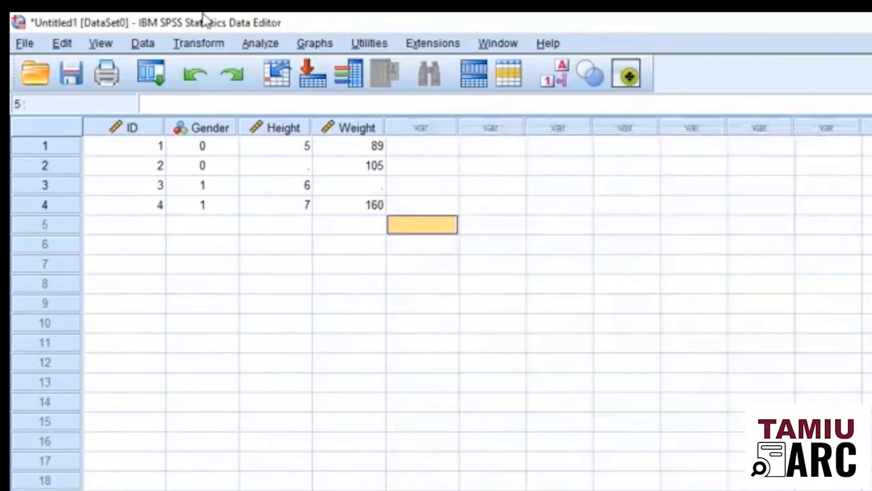
pyautogui.click(253, 43)
pyautogui.moveTo(261, 94)
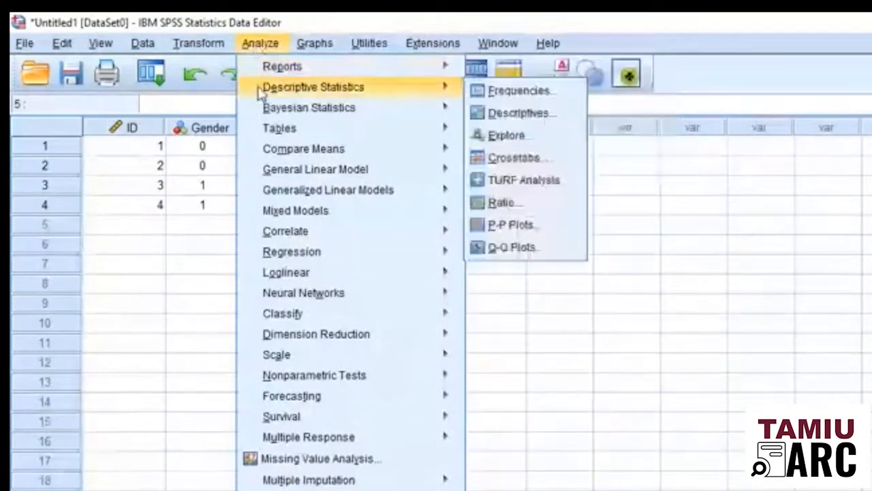
pyautogui.click(507, 90)
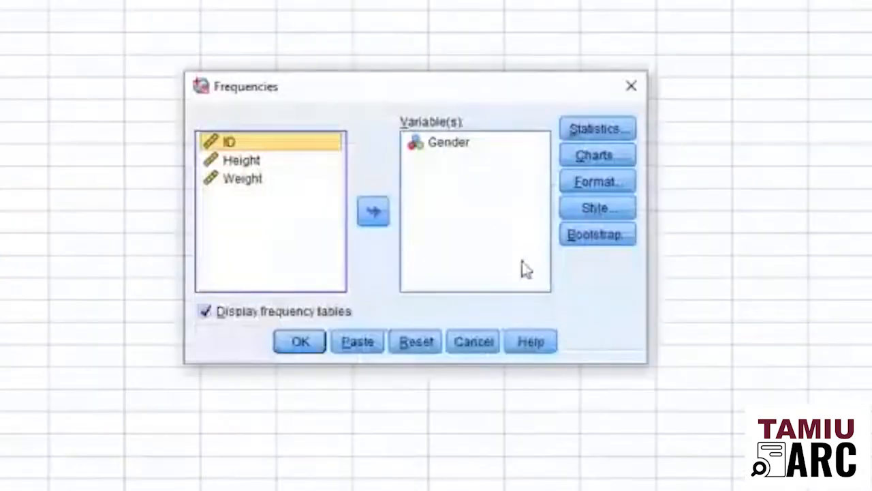
pyautogui.click(427, 347)
pyautogui.rightClick(221, 152)
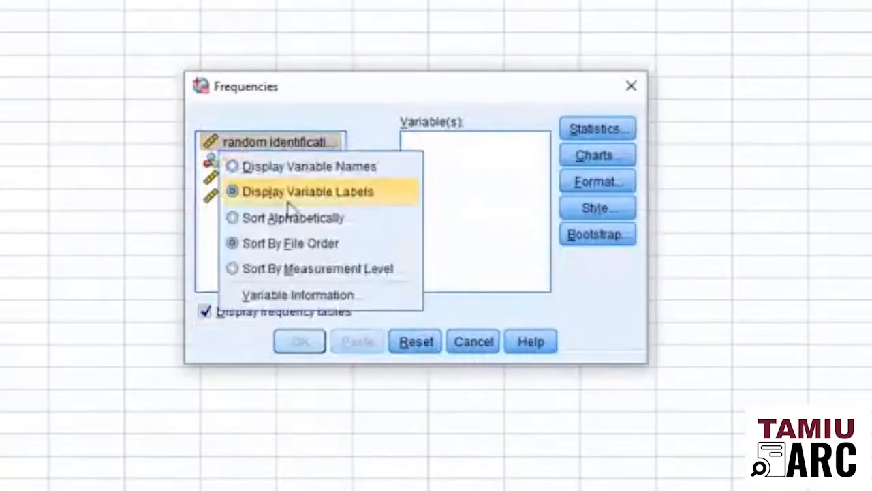
pyautogui.click(326, 168)
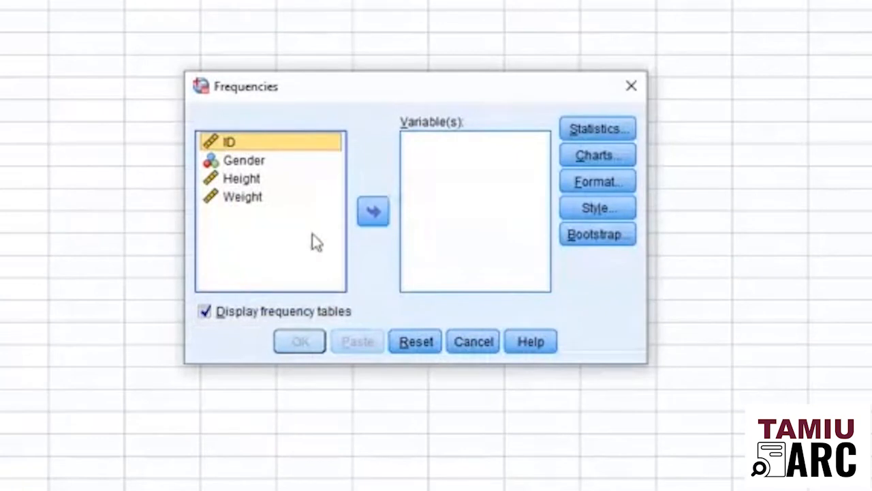
# Run Frequencies on Weight with Histograms as the chart type.
pyautogui.click(248, 199)
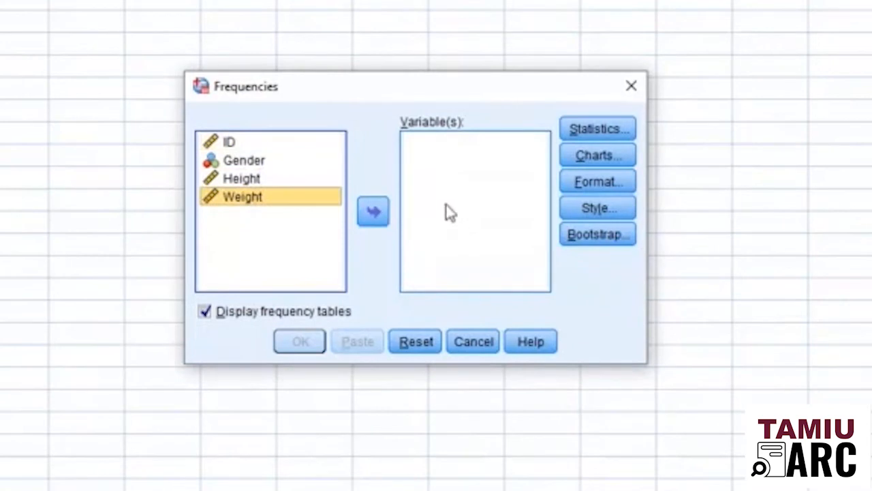
pyautogui.doubleClick(317, 199)
pyautogui.click(586, 154)
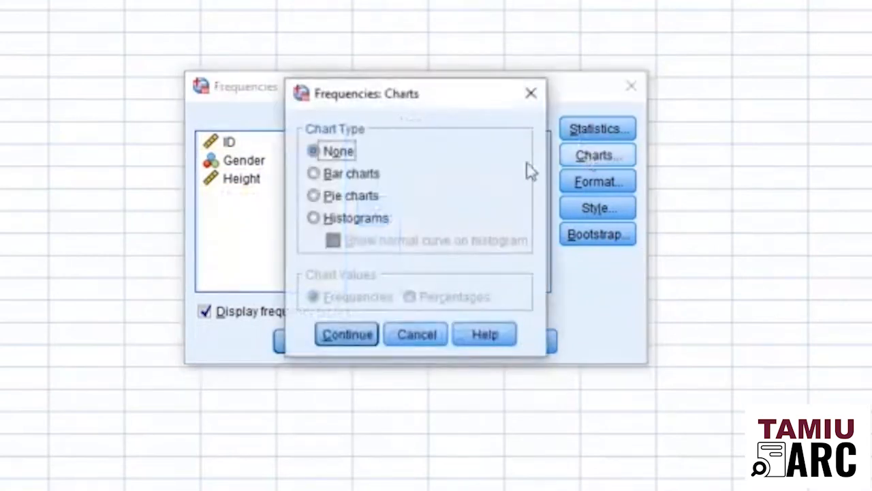
pyautogui.click(340, 225)
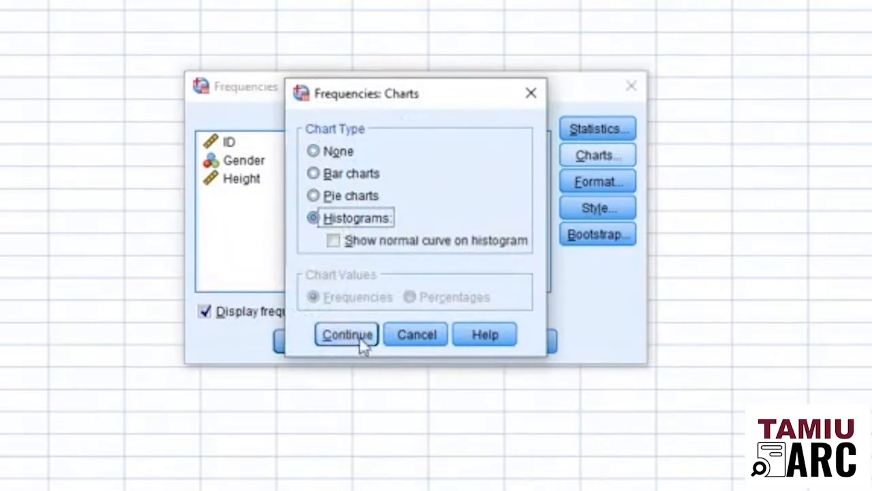
pyautogui.click(360, 338)
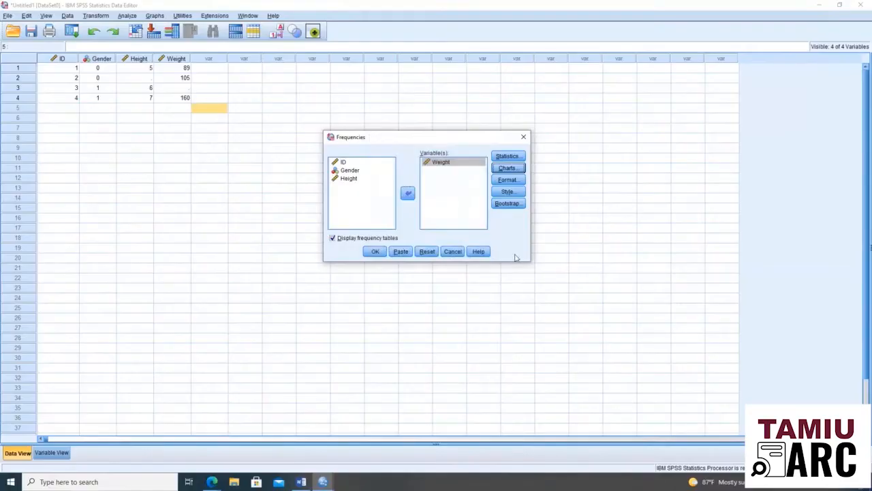
pyautogui.click(376, 251)
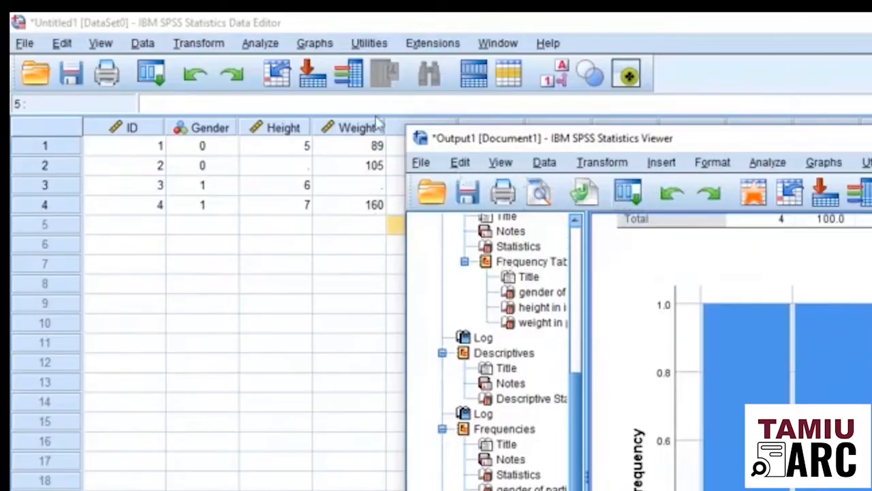
# Rerun Frequencies on Weight with the normal curve shown on the histogram.
pyautogui.click(181, 35)
pyautogui.click(259, 43)
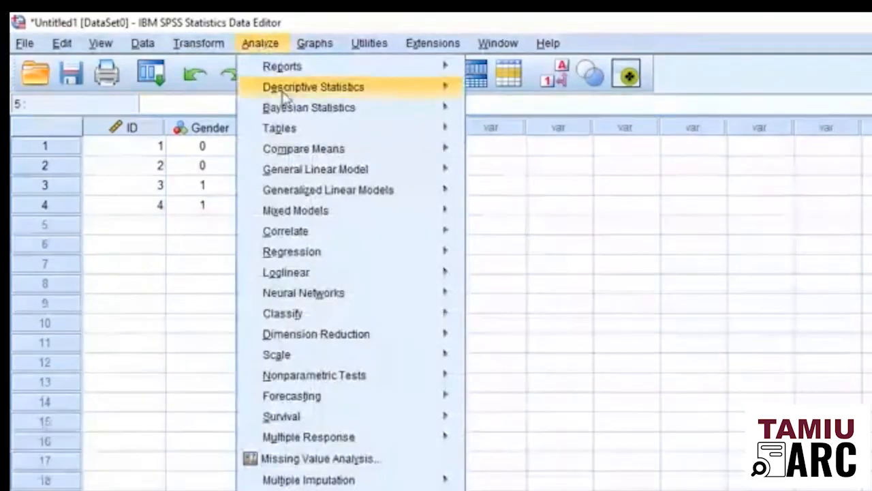
pyautogui.moveTo(444, 95)
pyautogui.click(496, 97)
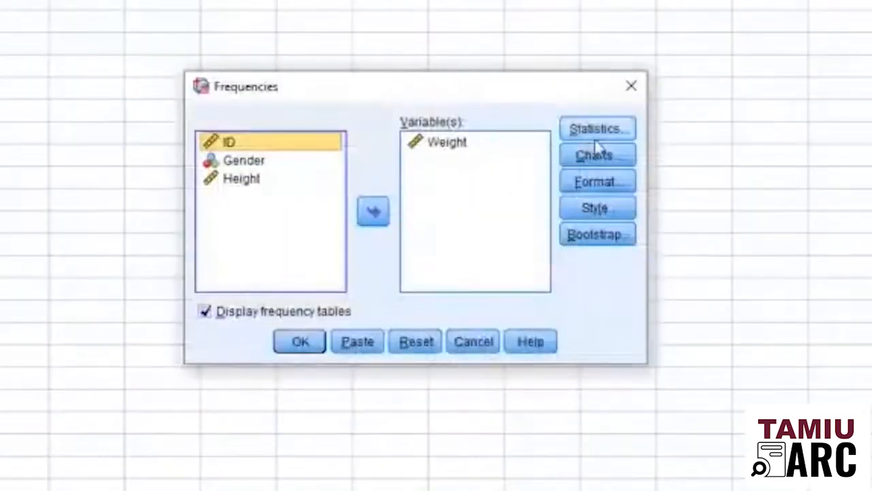
pyautogui.click(597, 155)
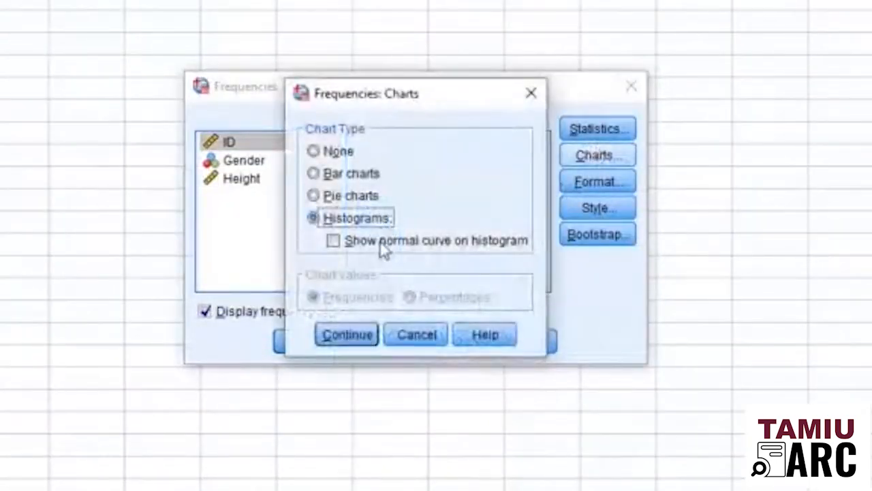
pyautogui.click(383, 249)
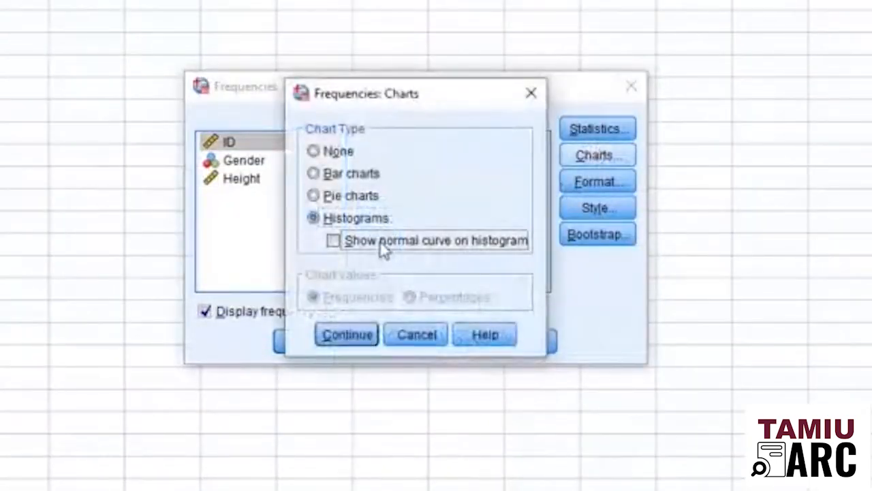
pyautogui.click(365, 335)
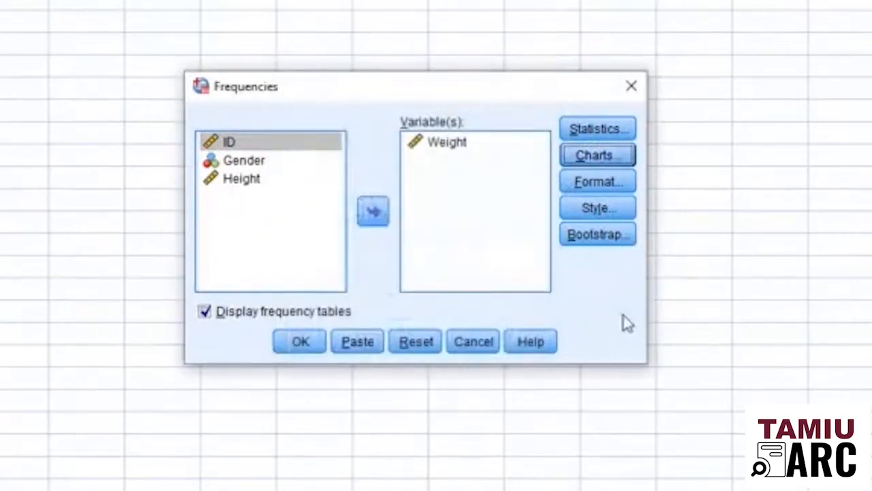
pyautogui.click(376, 254)
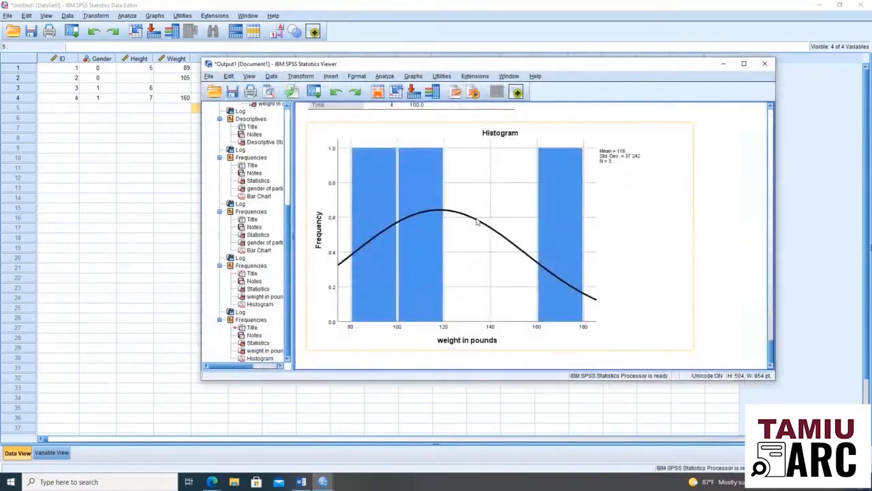
# Open the normal-curve Weight histogram in the Chart Editor and bring up the properties of its bars.
pyautogui.click(699, 235)
pyautogui.click(680, 178)
pyautogui.click(561, 253)
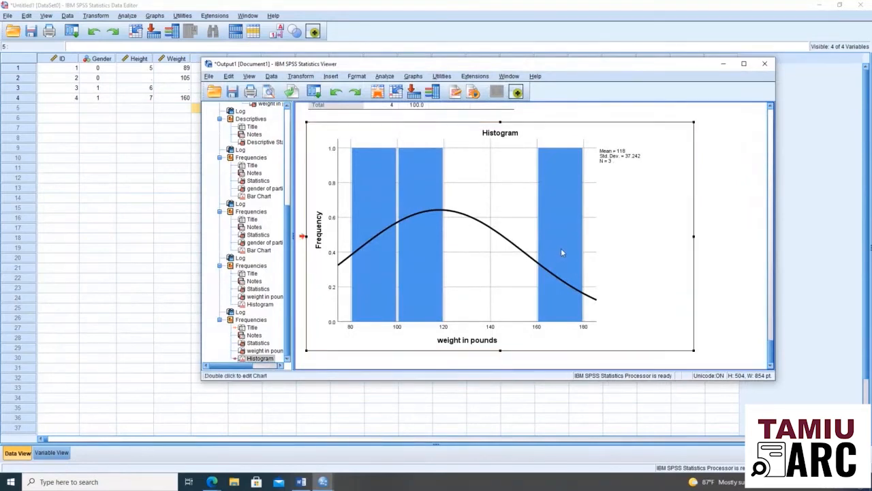
pyautogui.doubleClick(563, 253)
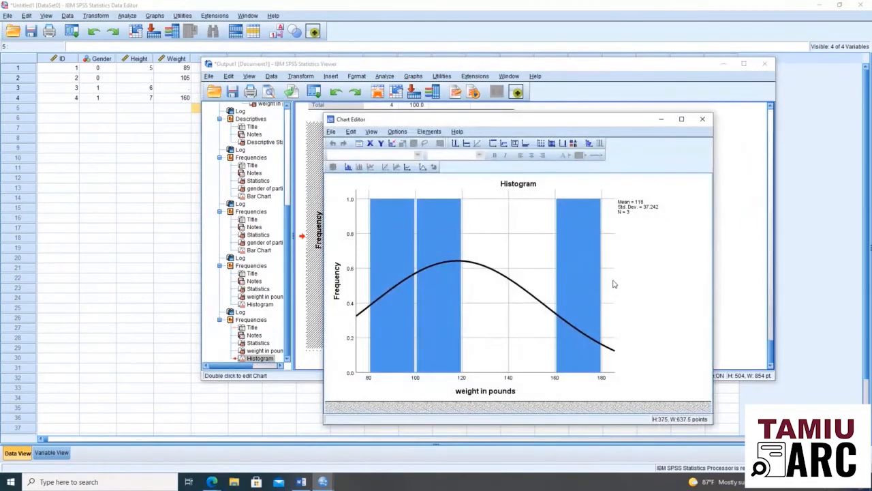
pyautogui.doubleClick(439, 232)
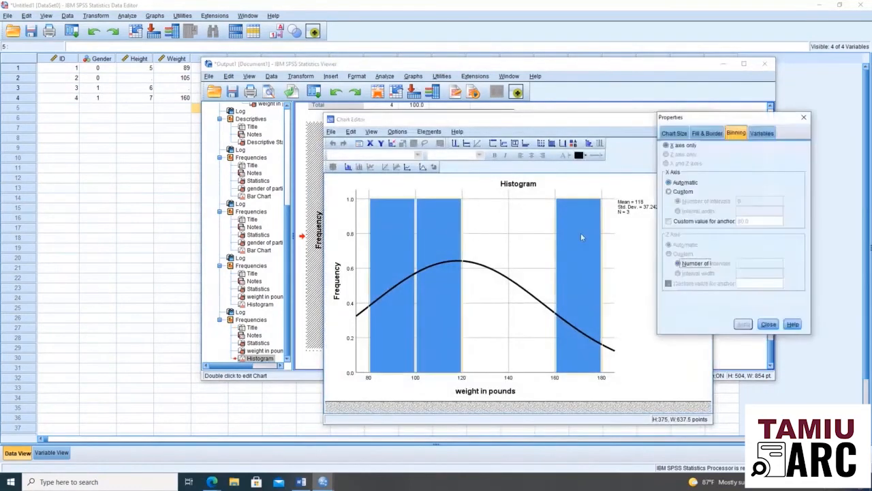
# Give the histogram bars a green fill and an orange-red border, apply the colors, and close the Chart Editor.
pyautogui.click(708, 134)
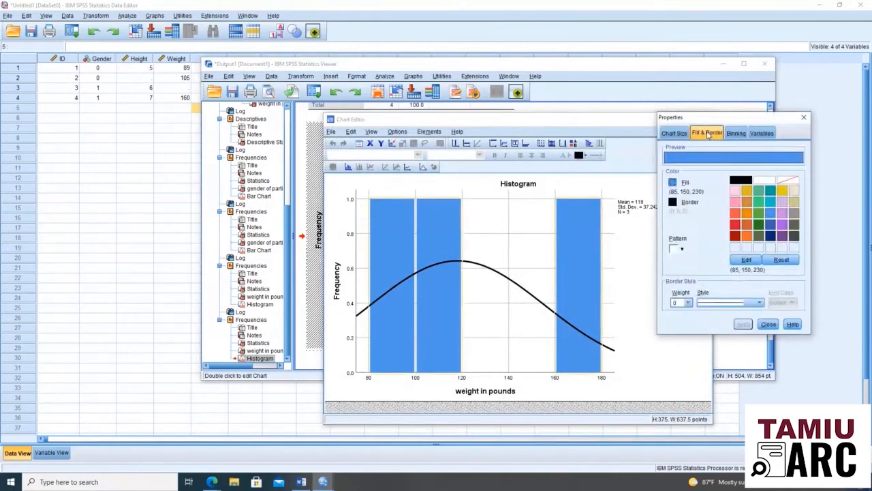
pyautogui.click(665, 134)
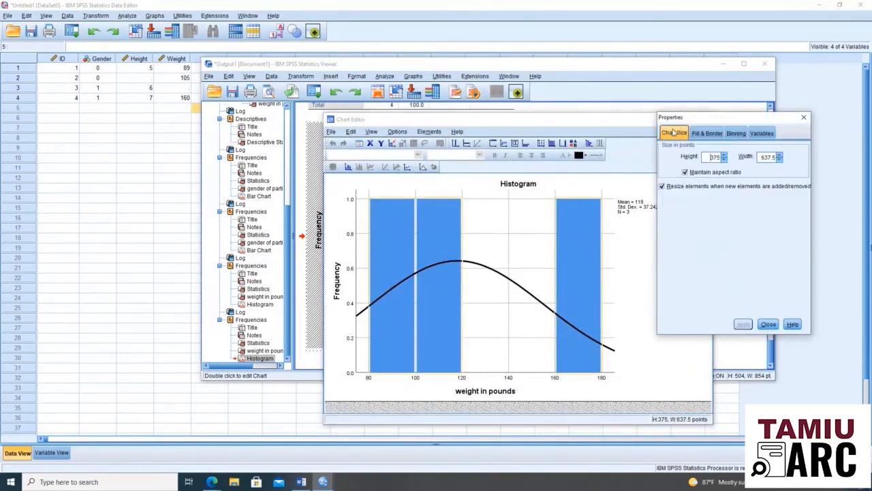
pyautogui.click(736, 133)
pyautogui.click(761, 133)
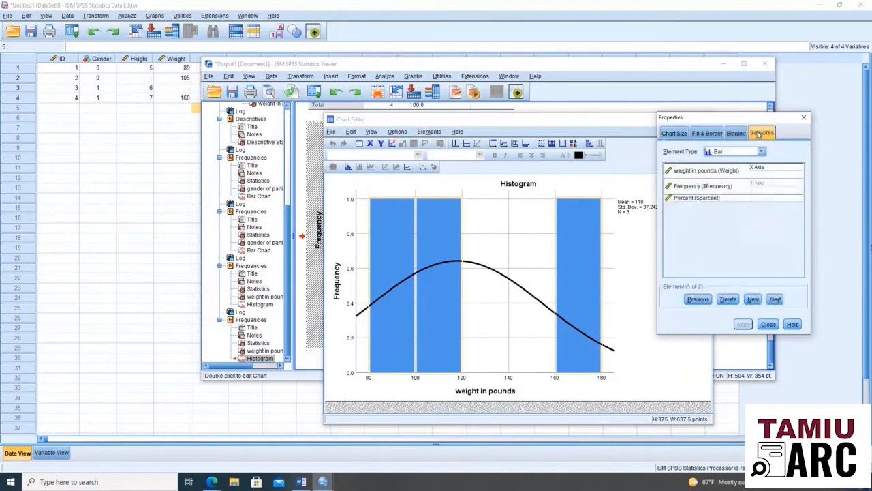
pyautogui.click(708, 133)
pyautogui.click(758, 202)
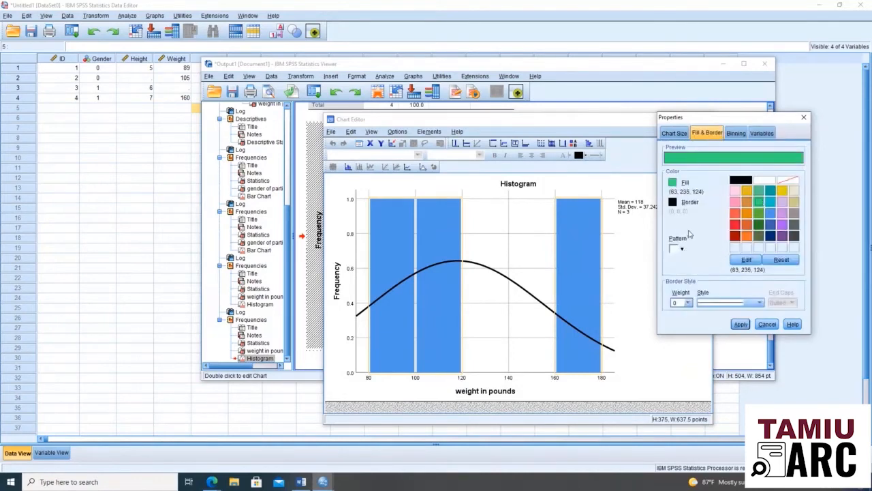
pyautogui.click(687, 203)
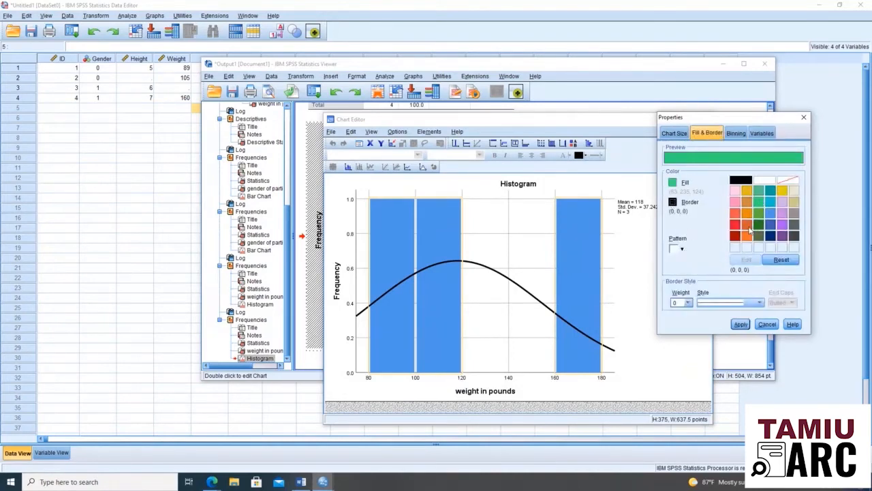
pyautogui.click(748, 225)
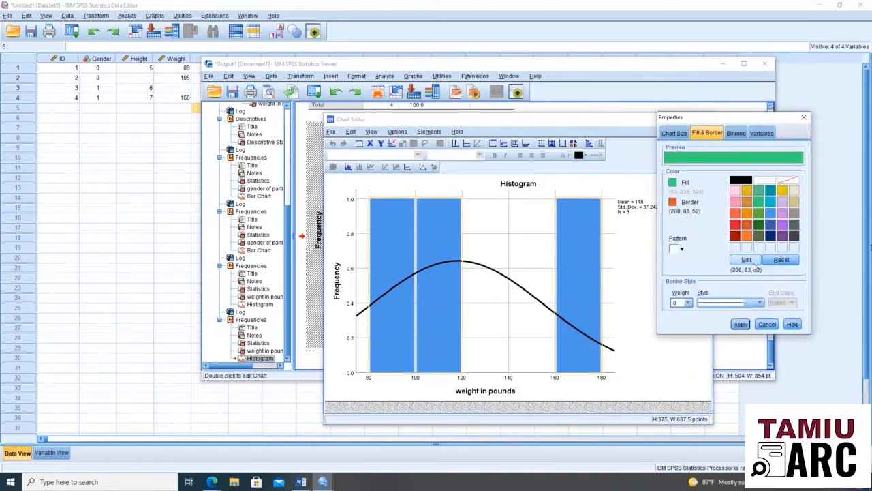
pyautogui.click(746, 325)
pyautogui.click(593, 179)
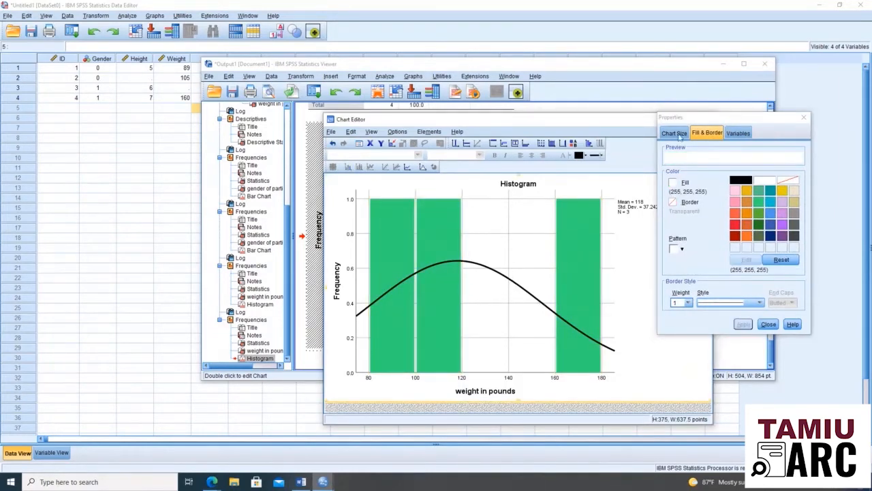
pyautogui.click(768, 324)
pyautogui.click(706, 120)
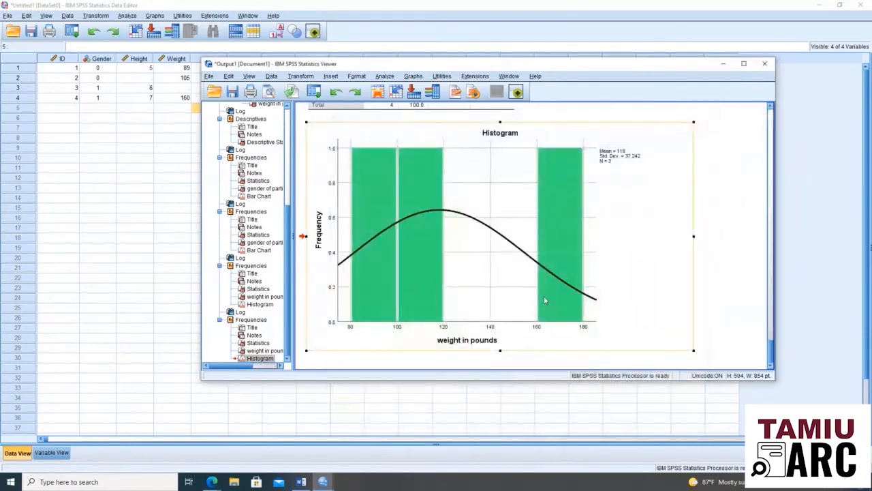
# Review the Weight statistics and frequency tables, and compare the plain histogram with the normal-curve histogram.
pyautogui.scroll(5, 545, 300)
pyautogui.scroll(3, 556, 265)
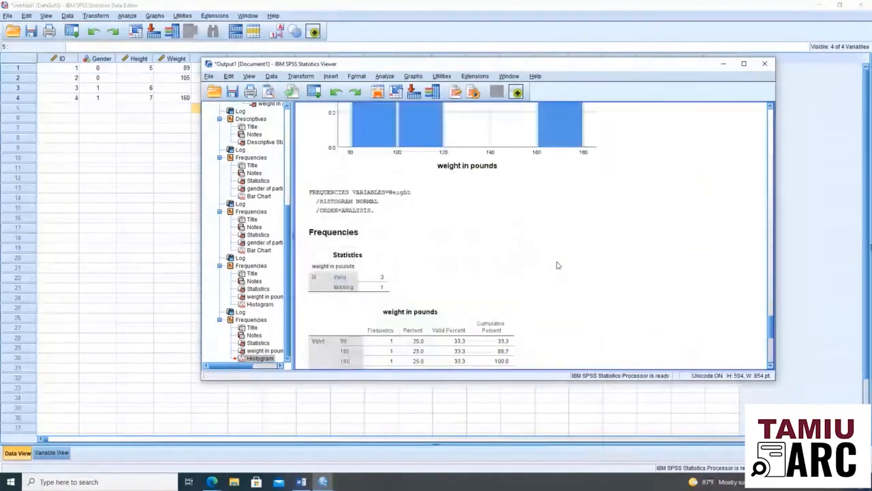
pyautogui.scroll(-2, 554, 263)
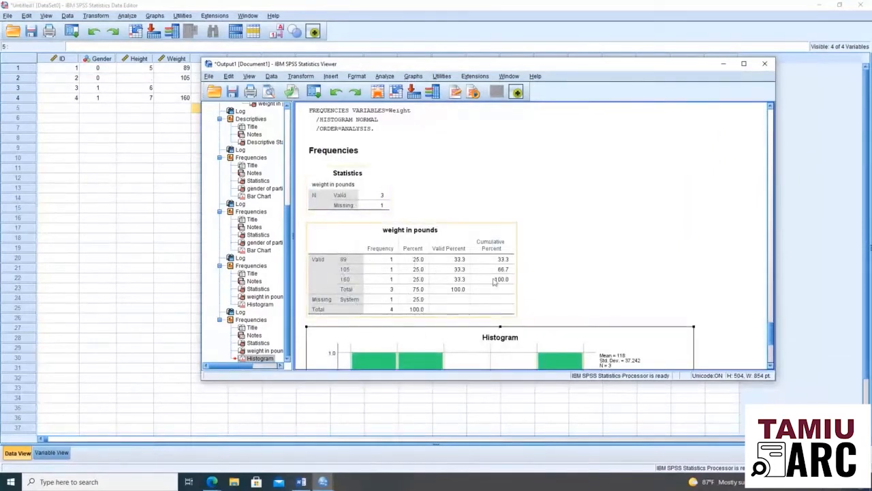
pyautogui.scroll(-3, 484, 275)
pyautogui.scroll(3, 483, 274)
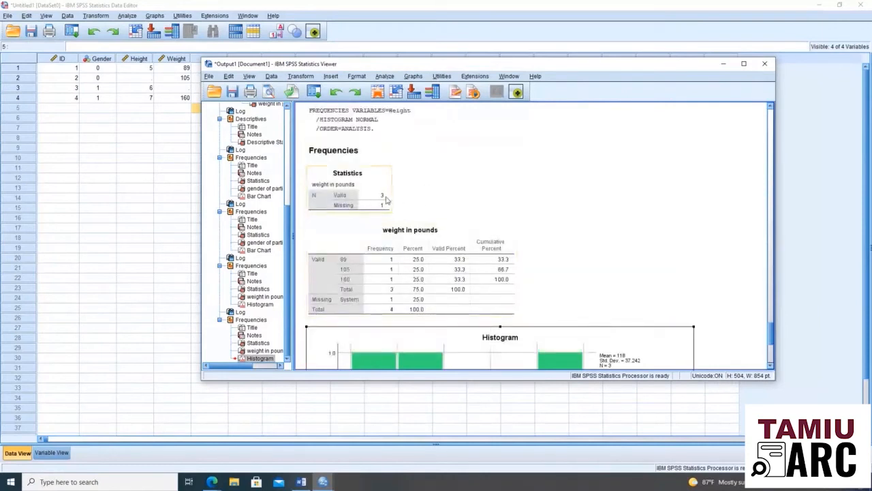
pyautogui.scroll(-5, 470, 193)
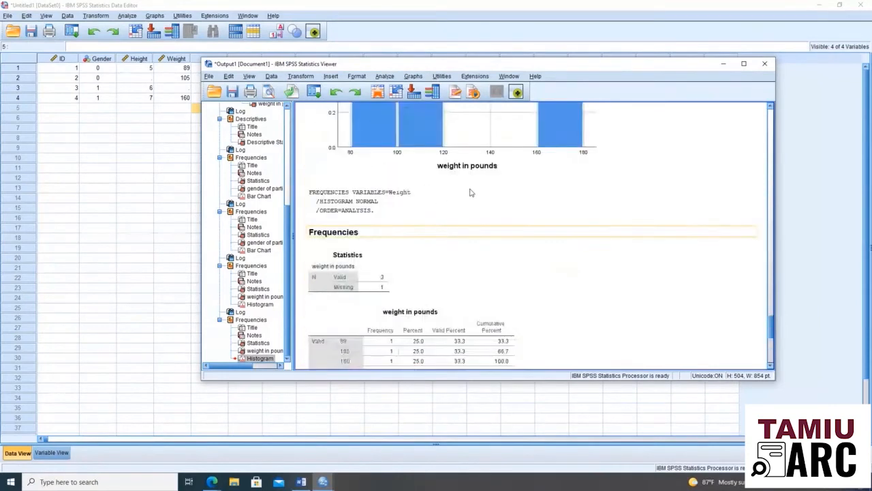
pyautogui.scroll(5, 470, 193)
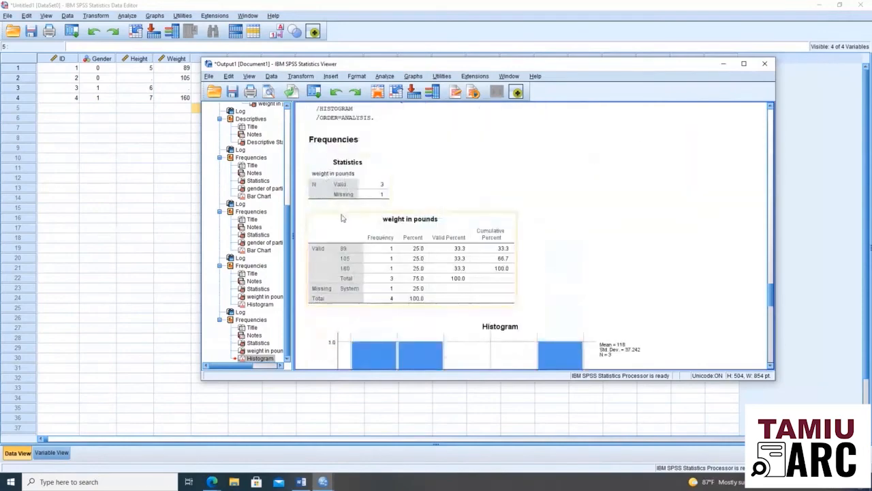
pyautogui.scroll(-3, 458, 266)
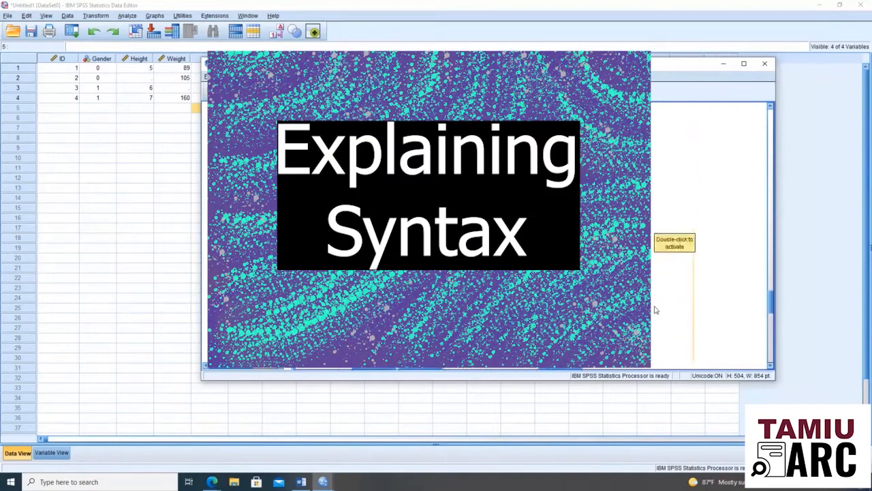
pyautogui.scroll(-5, 652, 309)
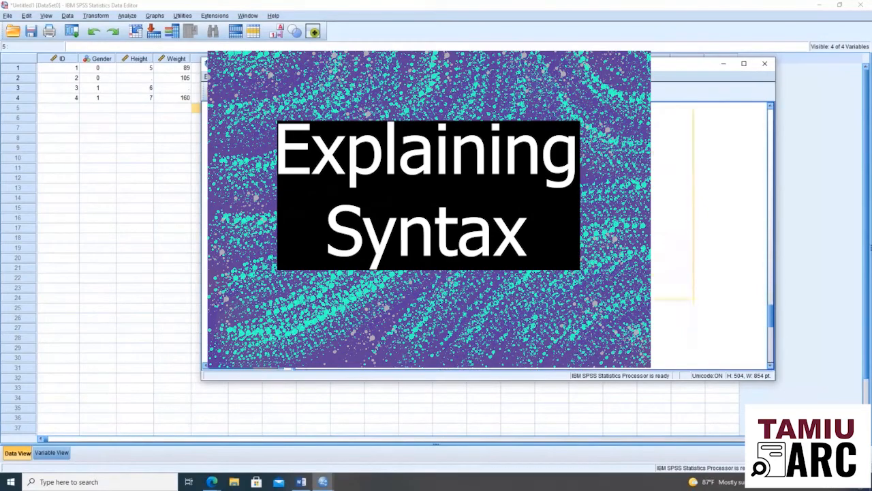
pyautogui.scroll(-3, 709, 235)
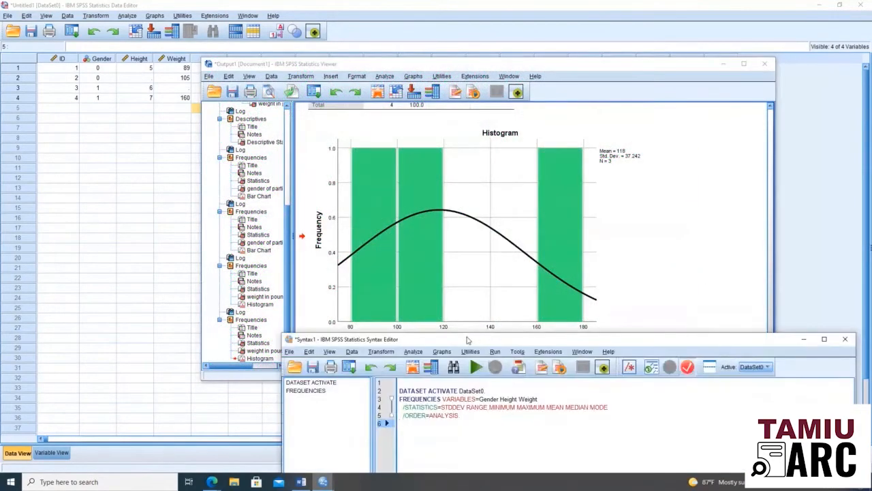
# Move the Syntax Editor window up over the output and examine the Frequencies syntax for Gender, Height and Weight.
pyautogui.moveTo(387, 284); pyautogui.dragTo(374, 70)
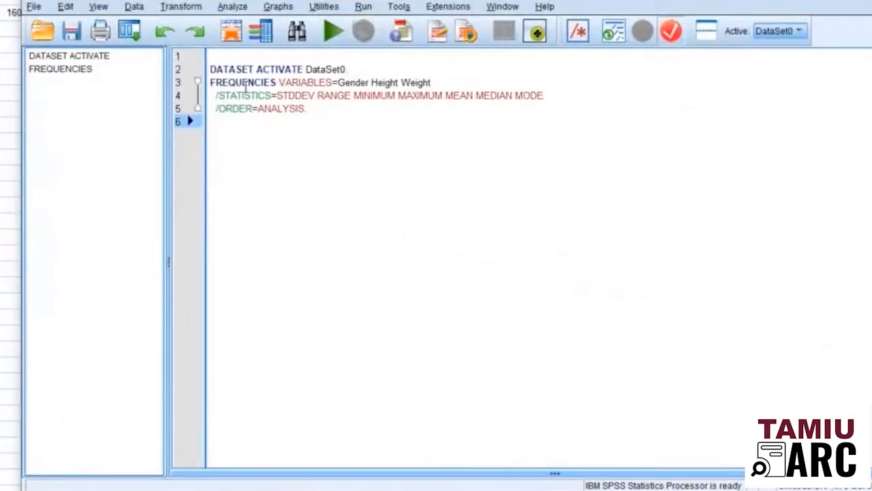
pyautogui.moveTo(210, 68); pyautogui.dragTo(388, 119)
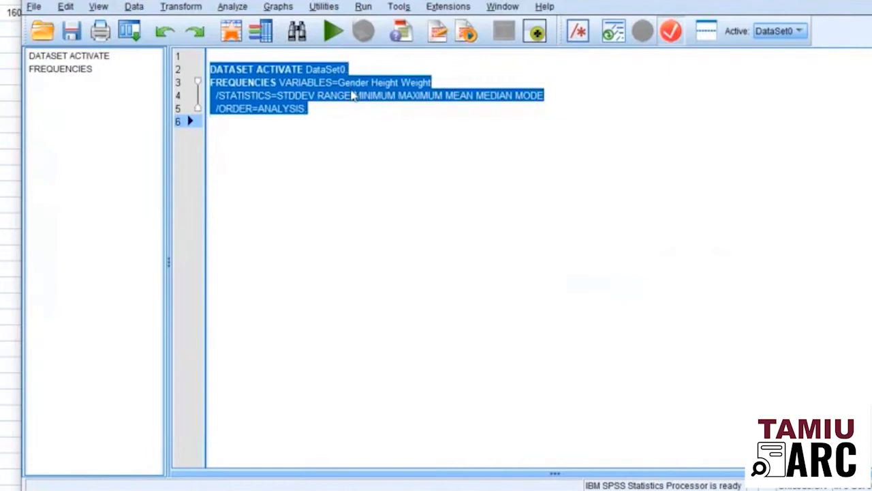
pyautogui.click(378, 148)
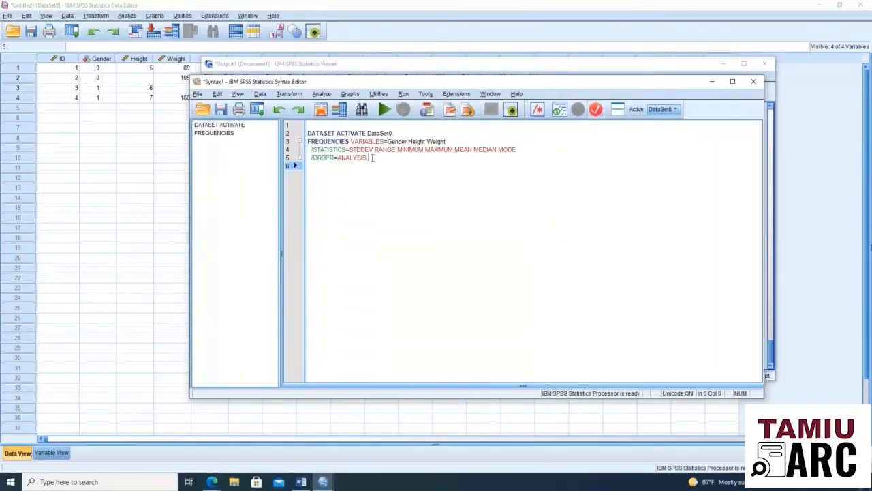
pyautogui.moveTo(314, 109); pyautogui.dragTo(234, 67)
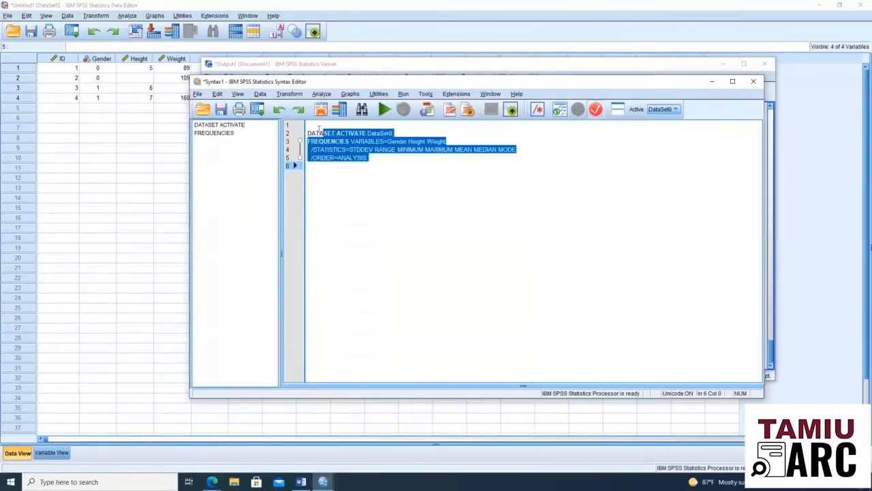
pyautogui.moveTo(318, 129); pyautogui.dragTo(306, 132)
pyautogui.click(384, 182)
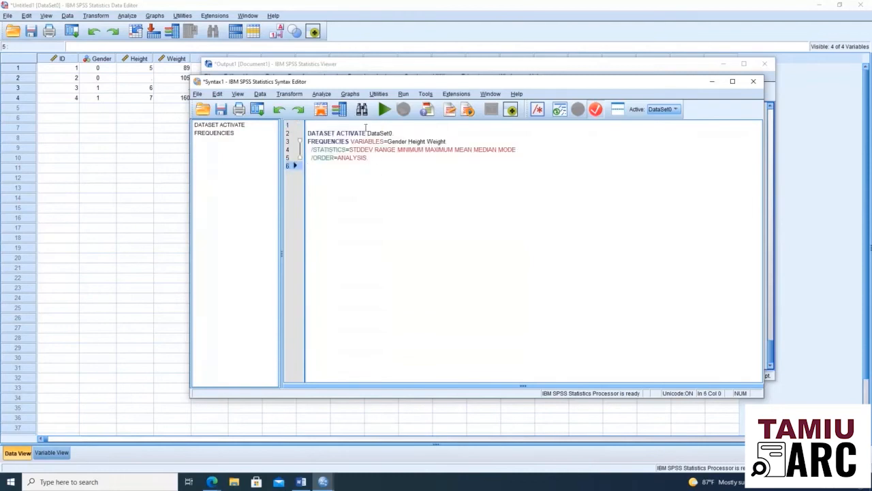
# Paste the current Frequencies command for Weight, with its normal-curve histogram, into the syntax file without running it.
pyautogui.click(127, 15)
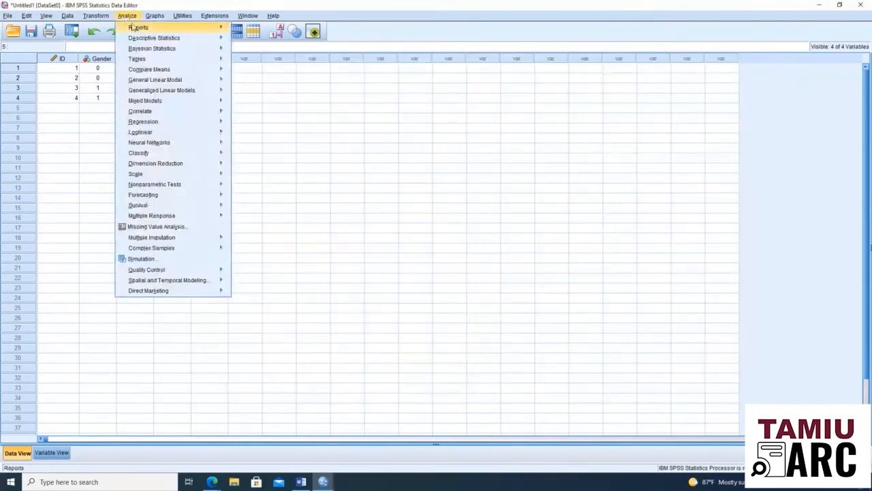
pyautogui.moveTo(164, 38)
pyautogui.click(254, 40)
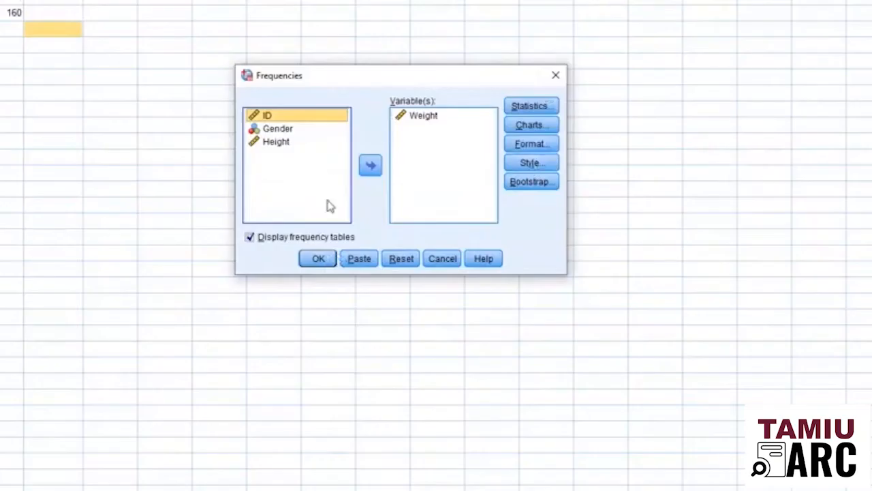
pyautogui.click(359, 259)
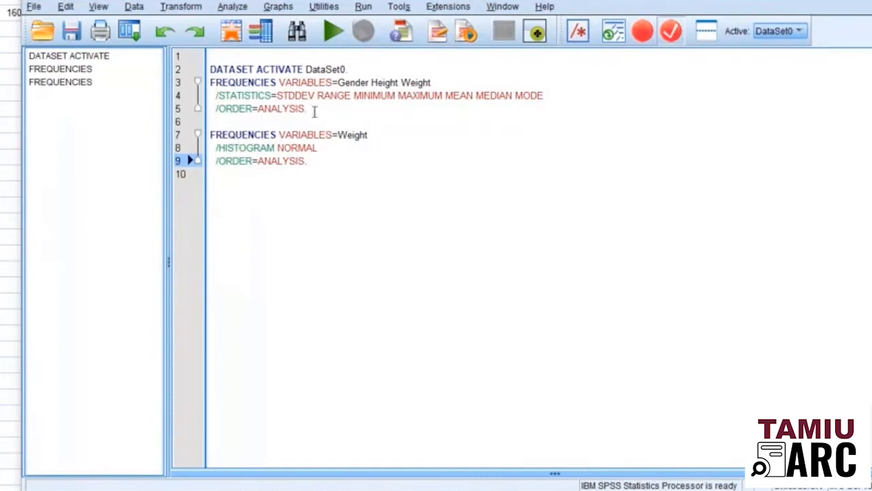
# Examine the Gender, Height and Weight variable list and highlight the first block of syntax, from DATASET ACTIVATE through its ORDER line.
pyautogui.moveTo(338, 83); pyautogui.dragTo(431, 82)
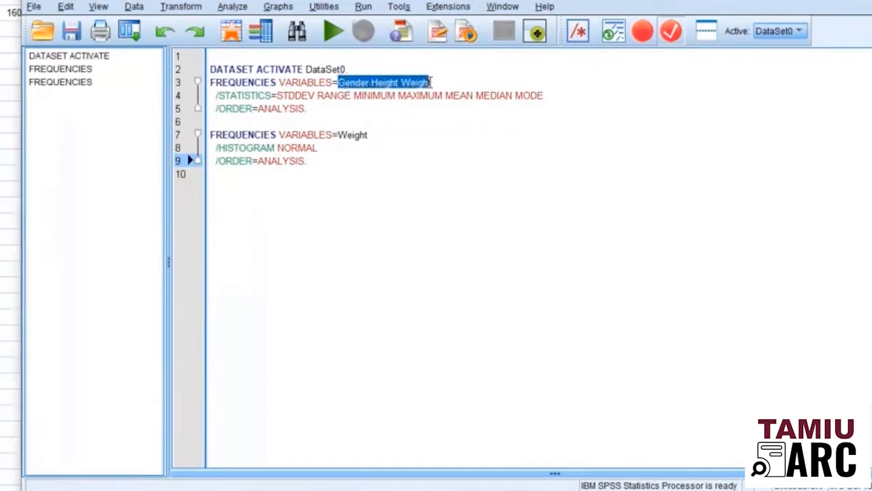
pyautogui.click(357, 88)
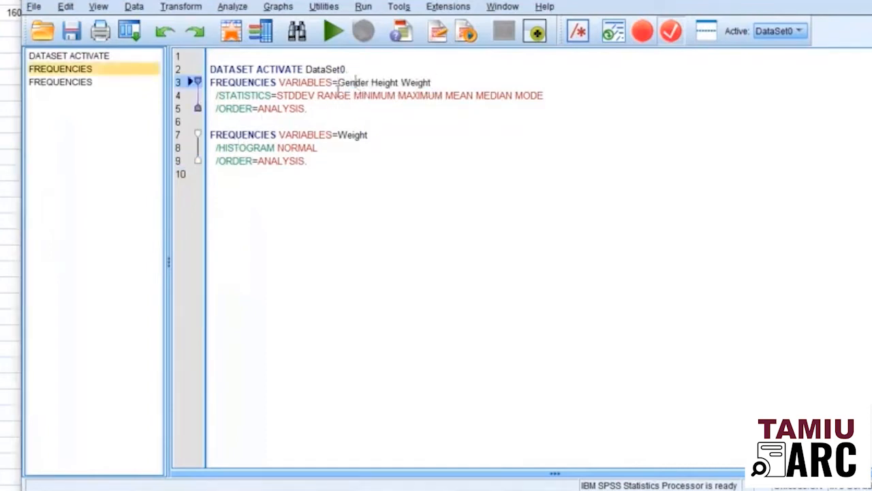
pyautogui.click(379, 83)
pyautogui.moveTo(343, 121); pyautogui.dragTo(196, 68)
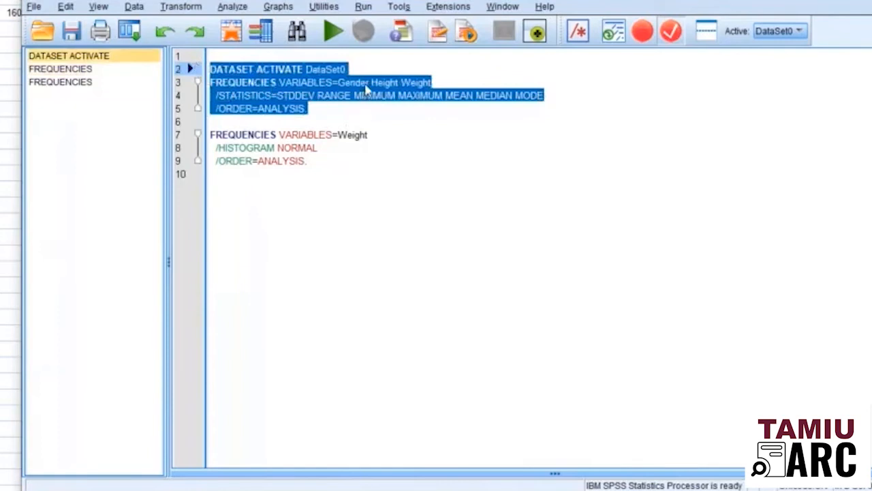
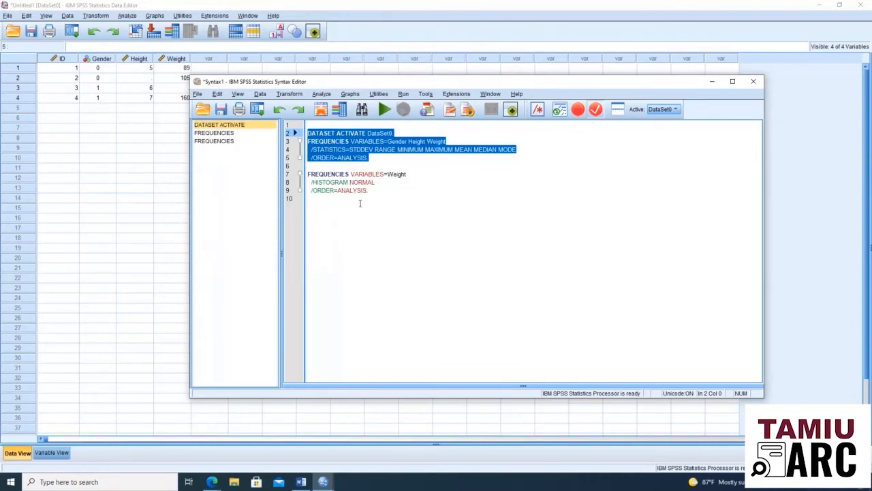
# Look at the available analysis procedures in the Data Editor, return to the Syntax Editor, and examine the color coding of the commands.
pyautogui.click(127, 16)
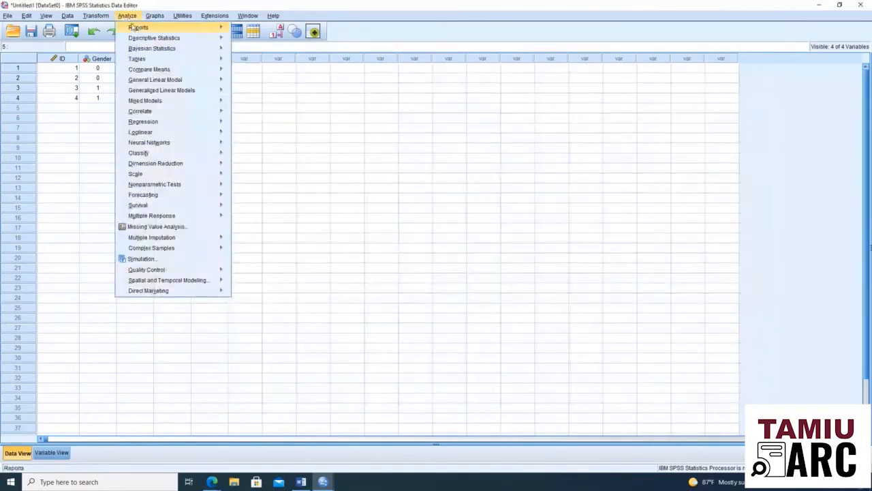
pyautogui.moveTo(139, 39)
pyautogui.click(323, 482)
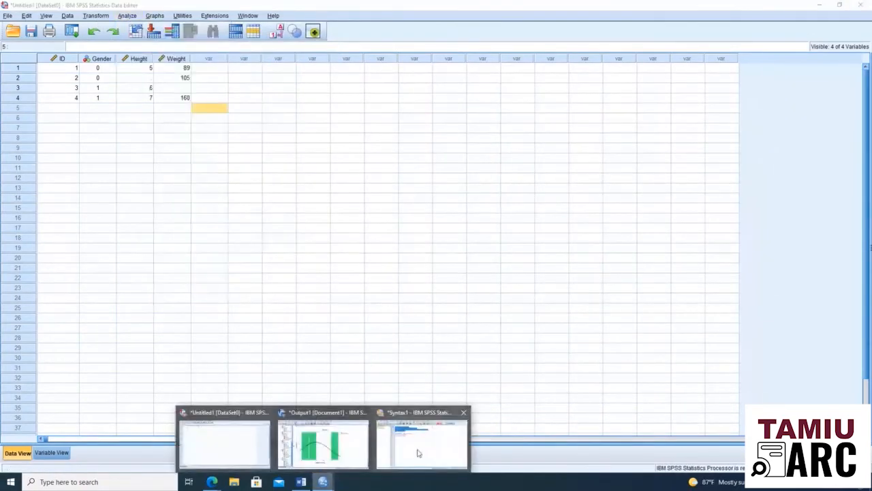
pyautogui.click(416, 452)
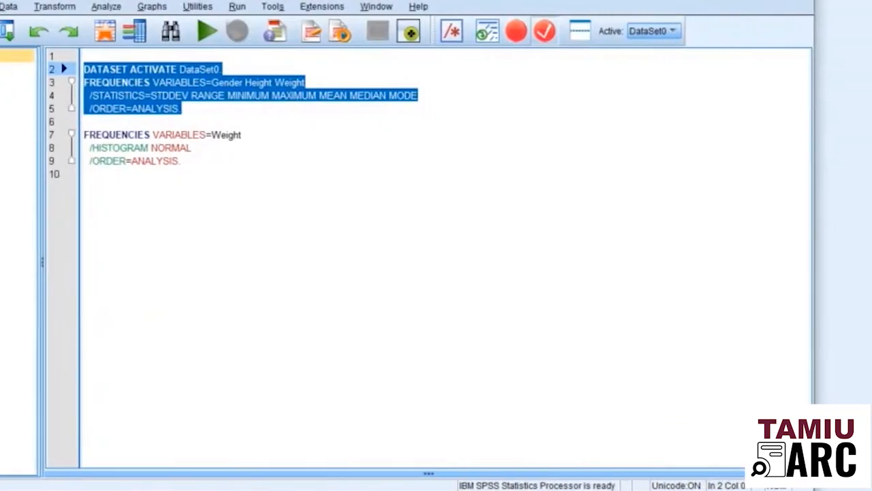
pyautogui.click(252, 185)
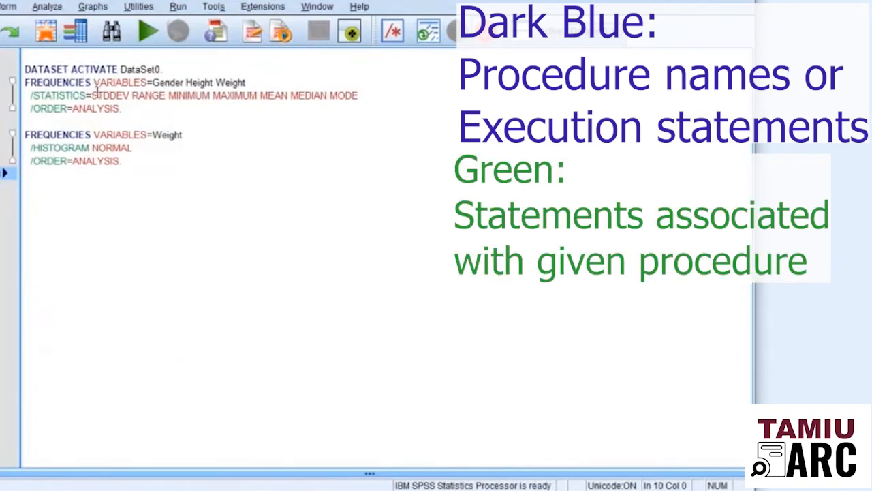
pyautogui.click(74, 95)
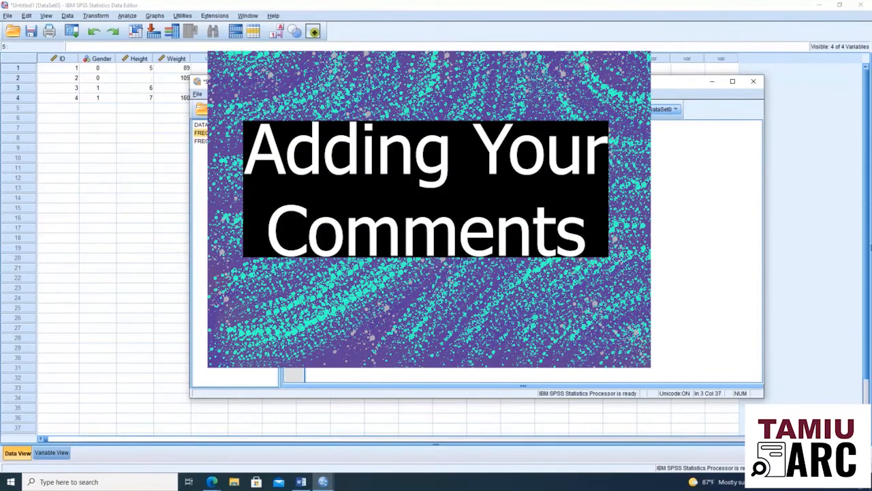
# Examine the variable specification in the Frequencies command for Weight.
pyautogui.hotkey('alt', 'Tab')
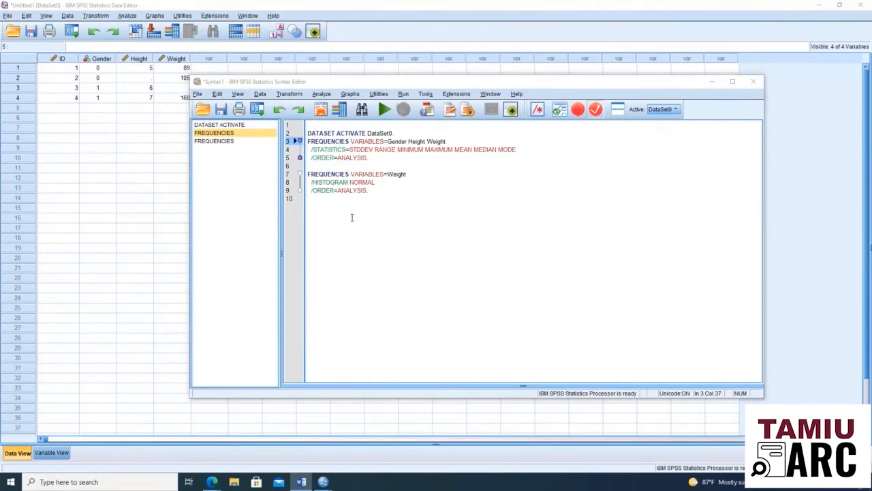
pyautogui.click(411, 175)
pyautogui.moveTo(407, 175); pyautogui.dragTo(360, 173)
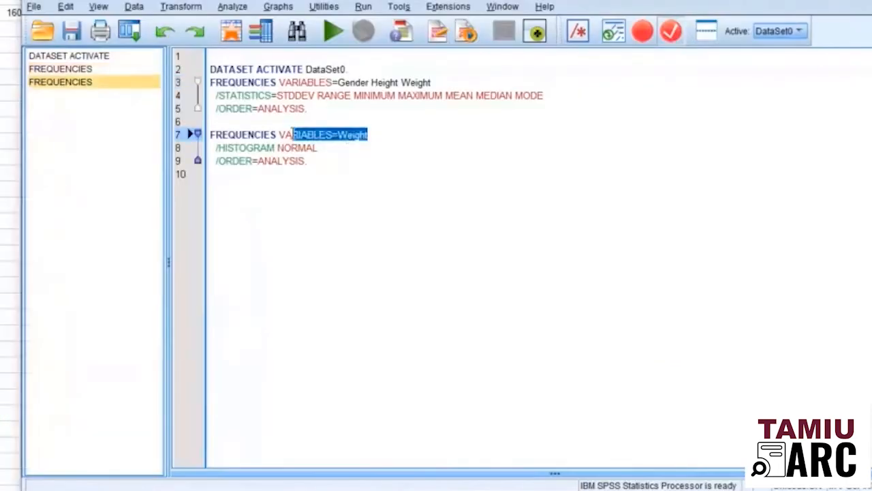
pyautogui.click(372, 175)
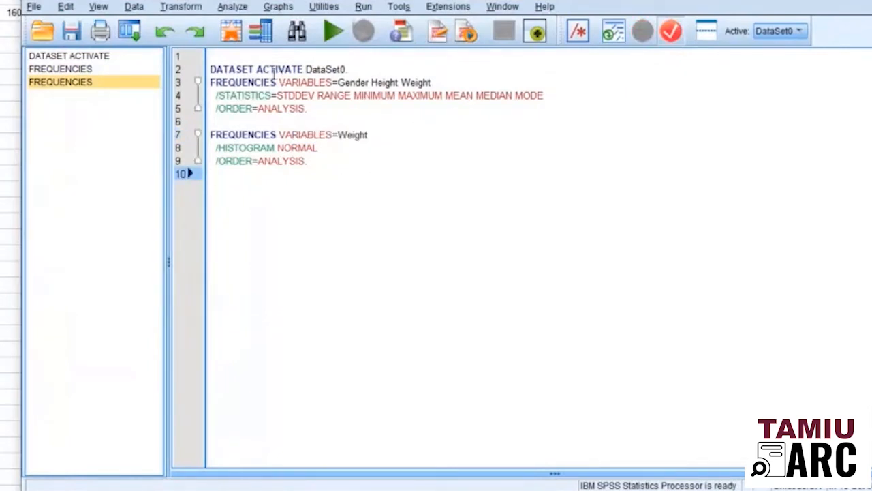
# Insert two blank lines above the DATASET ACTIVATE command and highlight all the existing syntax below them.
pyautogui.click(219, 58)
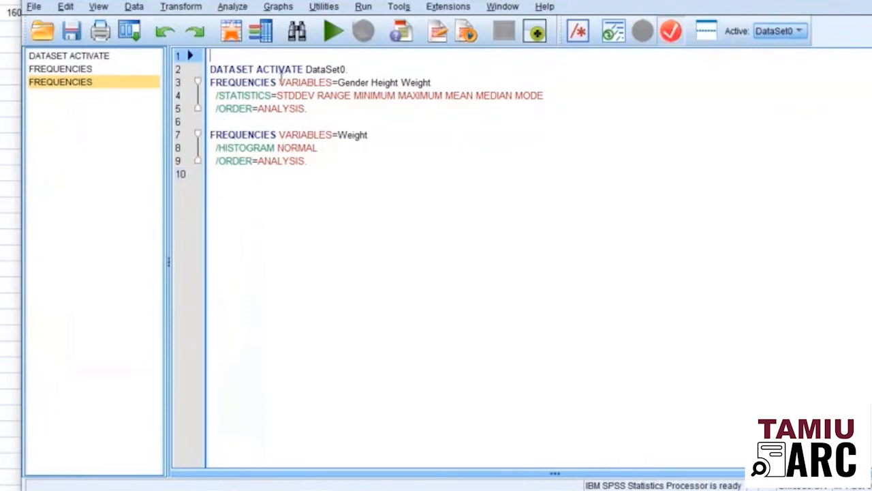
pyautogui.press('Return')
pyautogui.press('Return')
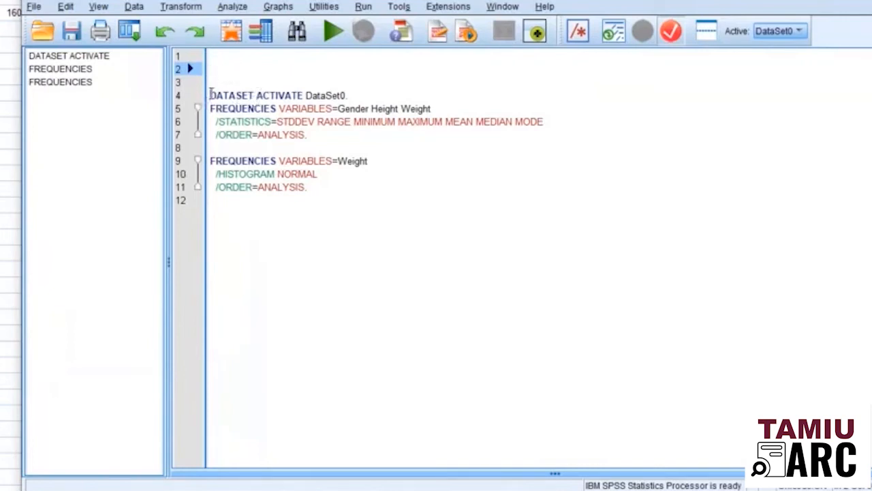
pyautogui.moveTo(211, 94); pyautogui.dragTo(381, 138)
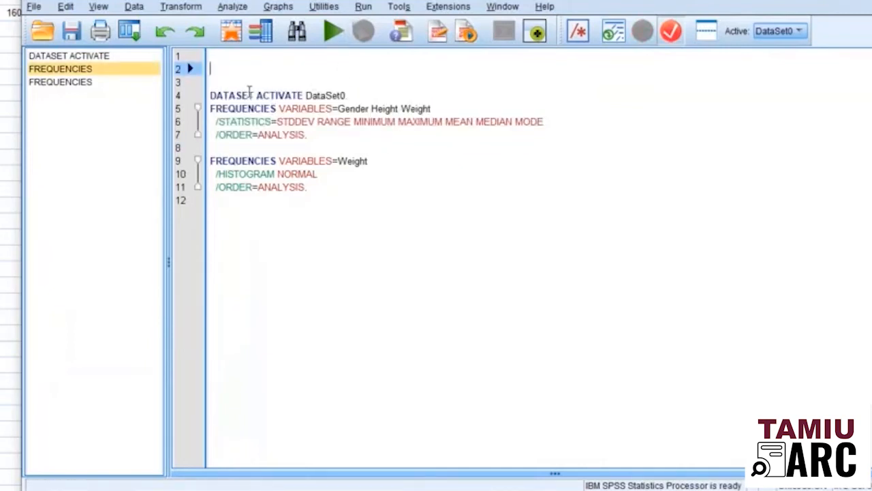
pyautogui.moveTo(289, 90); pyautogui.dragTo(483, 232)
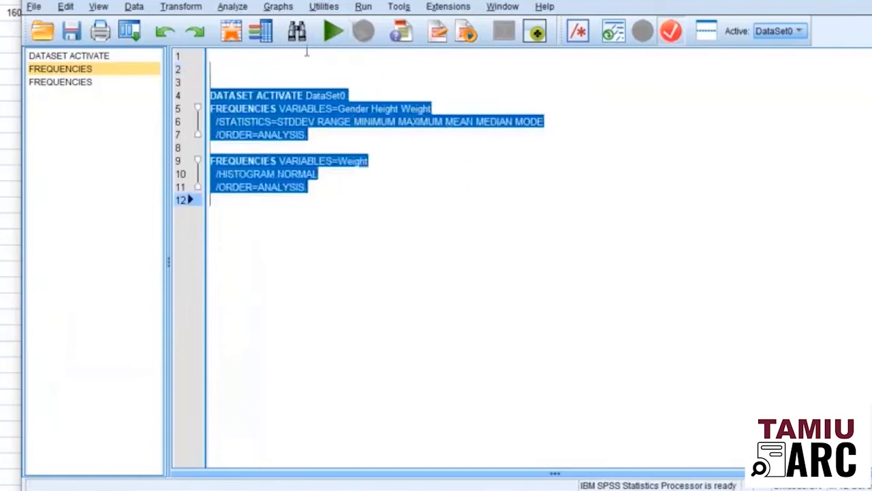
# Add the comment "*these are my comments." on the second line of the syntax and start a new line below it.
pyautogui.click(225, 70)
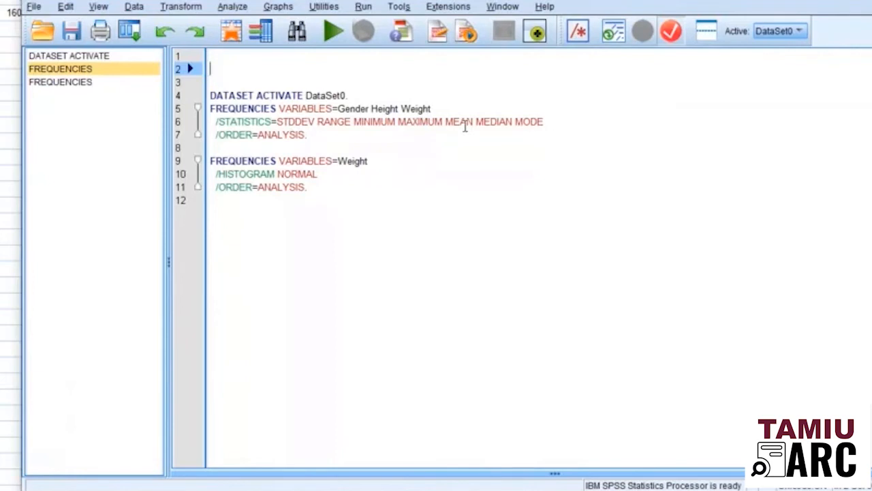
pyautogui.write('*')
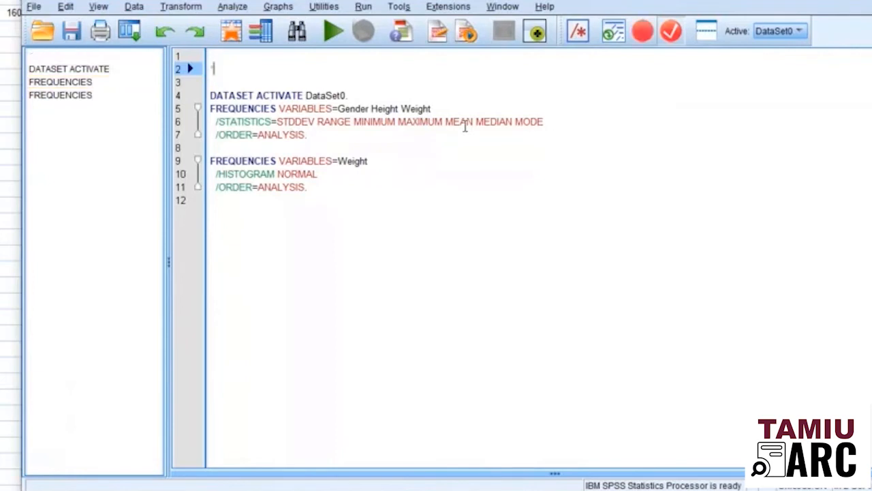
pyautogui.write('these are my c')
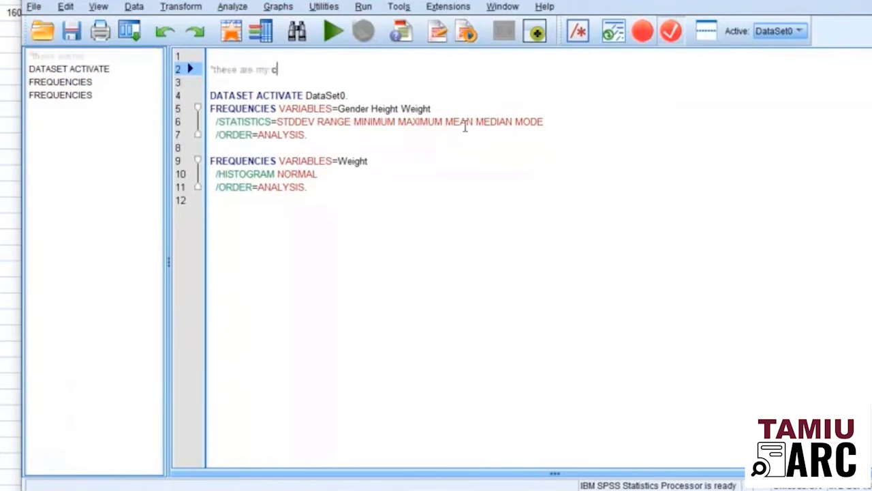
pyautogui.write('omments')
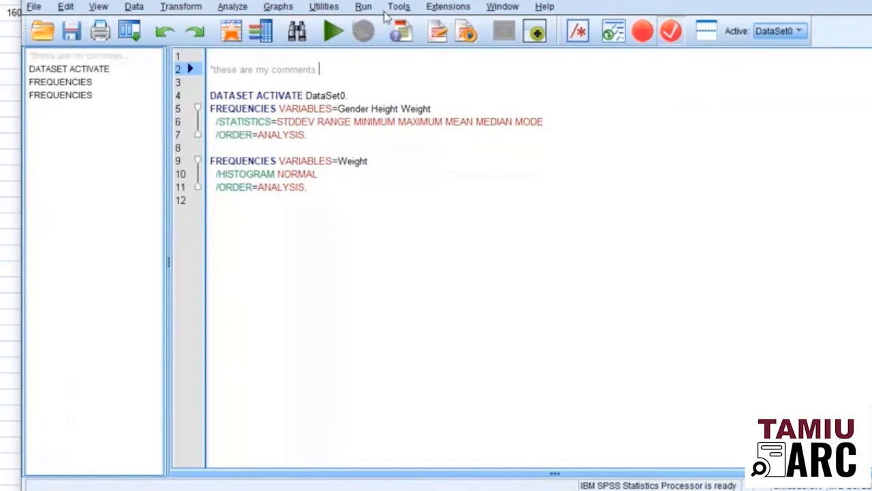
pyautogui.press('Return')
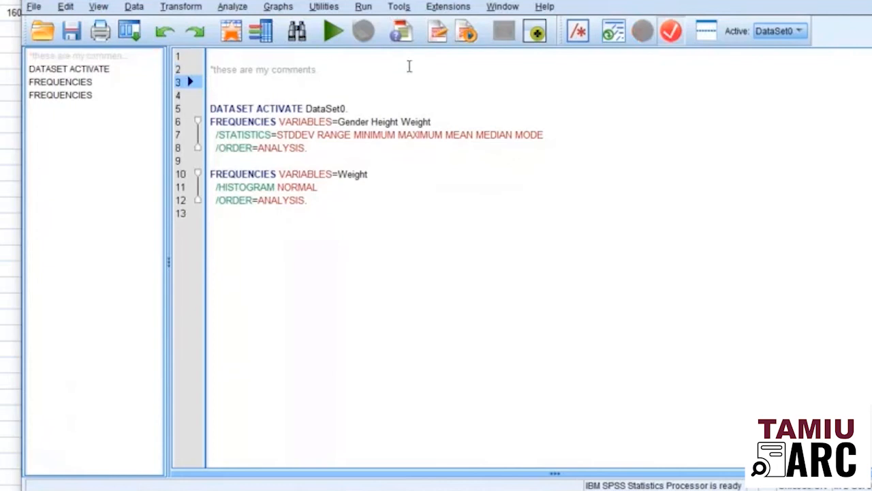
# Try the text dddd on the line below the asterisk comment, compare its formatting with the comment, and remove it.
pyautogui.write('dddd')
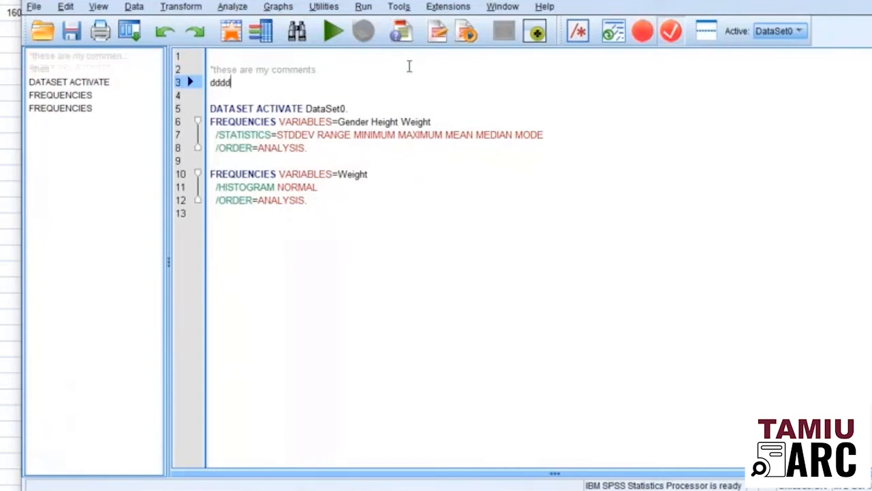
pyautogui.click(230, 109)
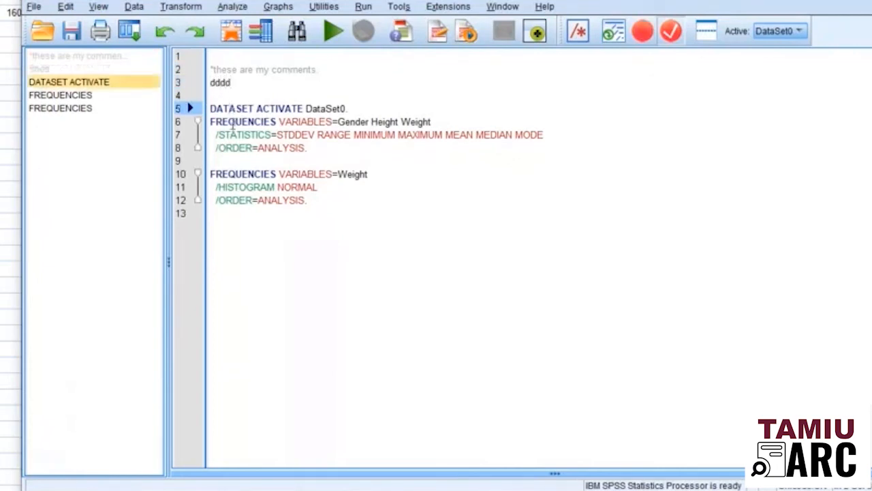
pyautogui.click(269, 69)
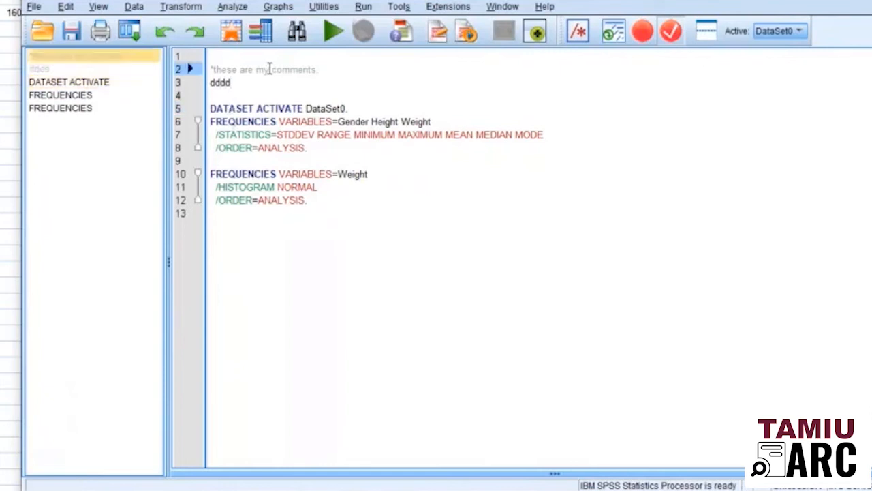
pyautogui.click(212, 82)
pyautogui.doubleClick(308, 69)
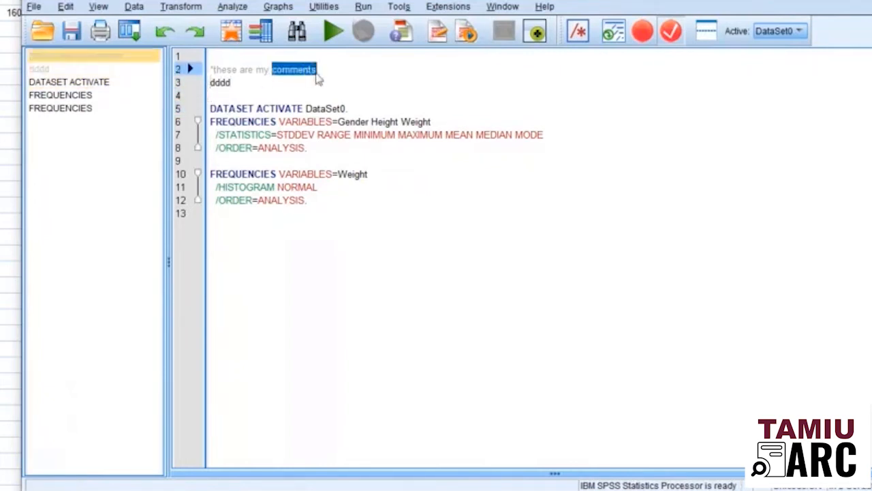
pyautogui.click(317, 73)
pyautogui.click(262, 80)
pyautogui.press('BackSpace')
pyautogui.press('BackSpace')
pyautogui.press('BackSpace')
pyautogui.press('BackSpace')
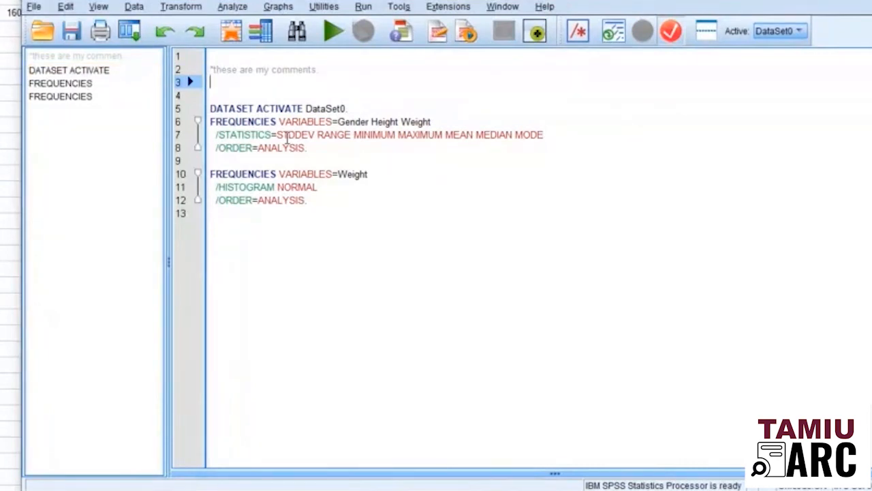
# Add a second comment on the third line with the COMMENT keyword, reading "these are my comments.", and start a new line.
pyautogui.write('Co')
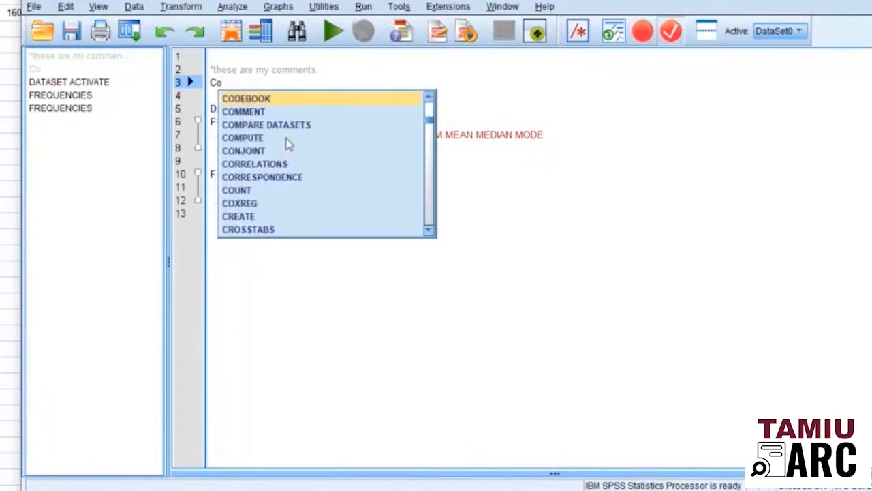
pyautogui.doubleClick(254, 113)
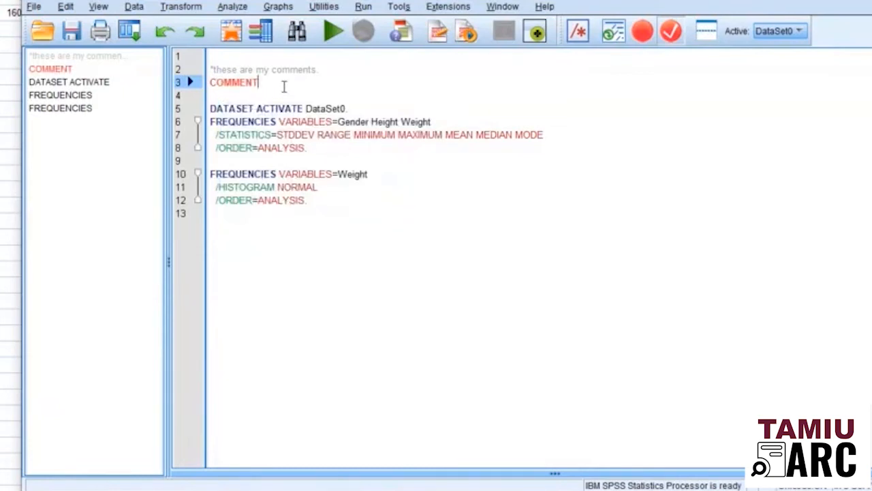
pyautogui.write('thes')
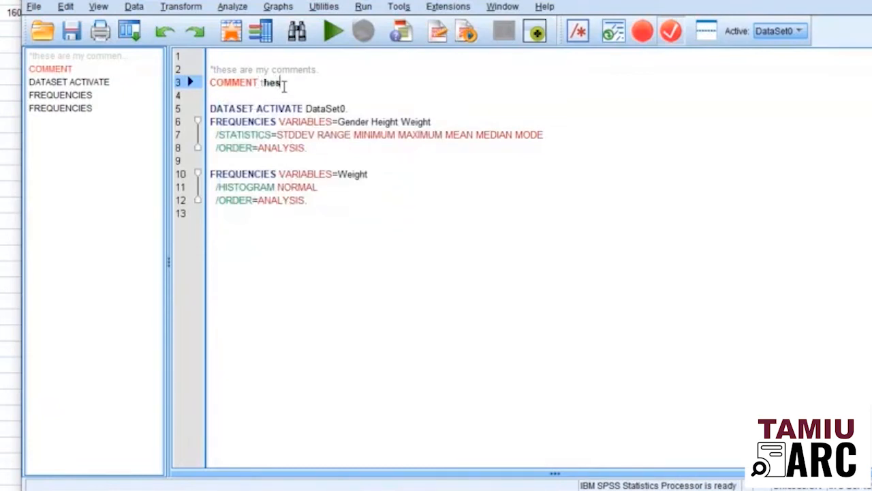
pyautogui.write('e are my com')
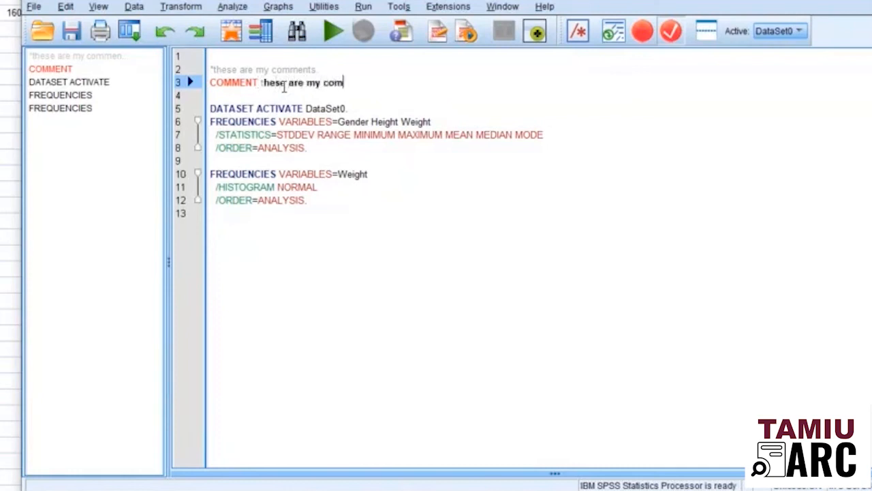
pyautogui.write('ments.')
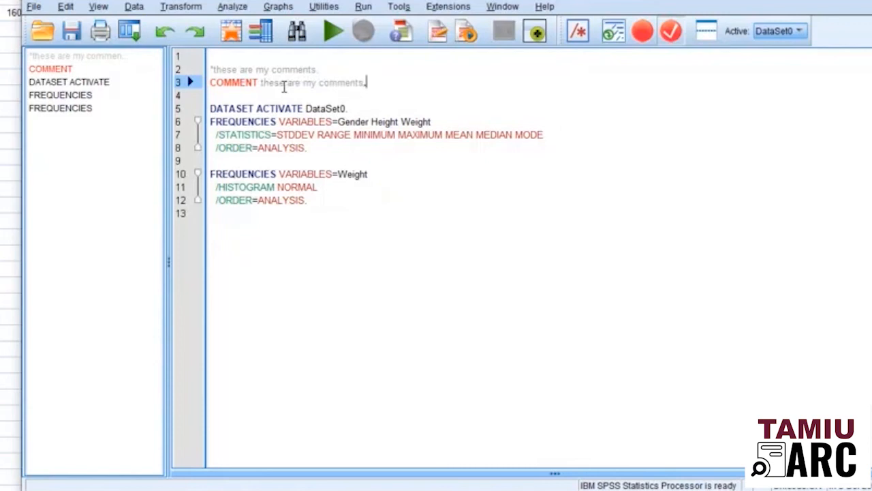
pyautogui.press('Return')
# Try the text dkdkd on the line below the COMMENT statement and compare its formatting with the comments above.
pyautogui.write('dkdkd')
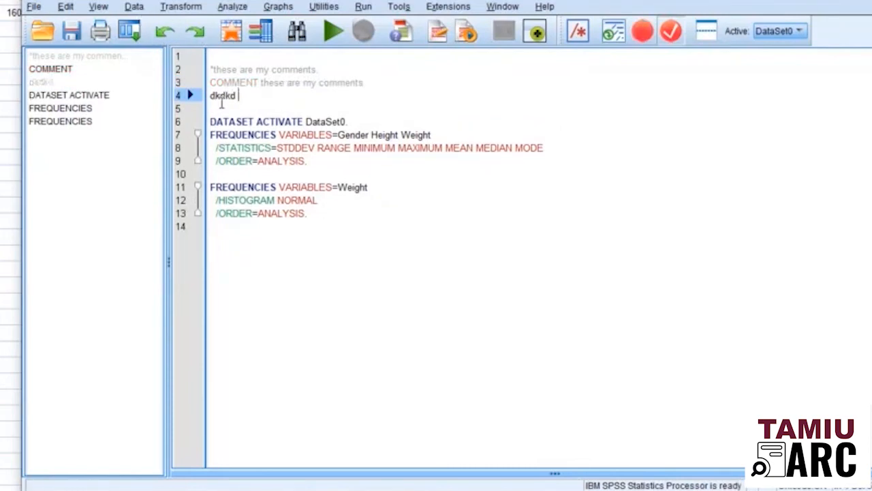
pyautogui.moveTo(239, 96); pyautogui.dragTo(198, 95)
pyautogui.click(247, 134)
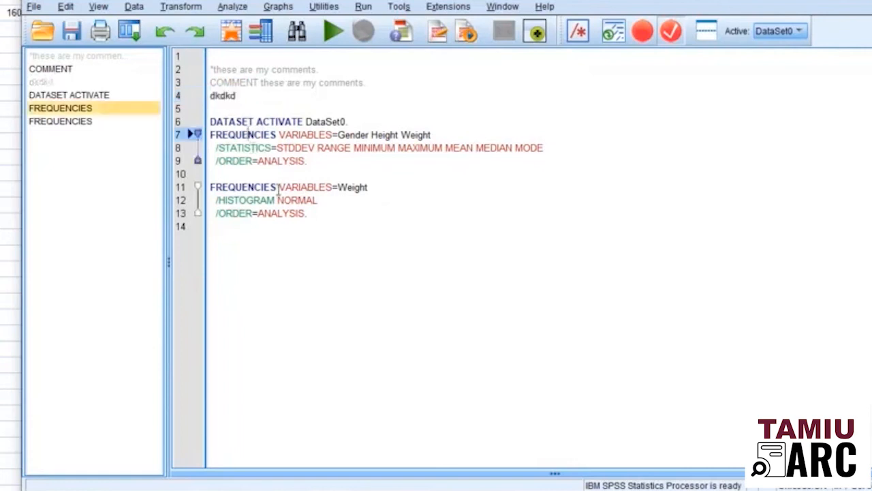
pyautogui.click(280, 81)
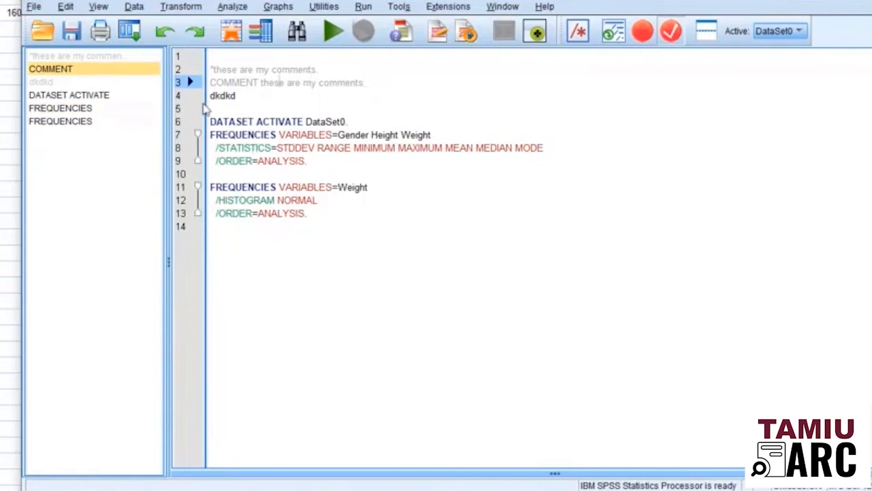
# Replace the trial text on line 4 with a third comment that starts with a slash and asterisk, reading "/*these are my comments".
pyautogui.write('/')
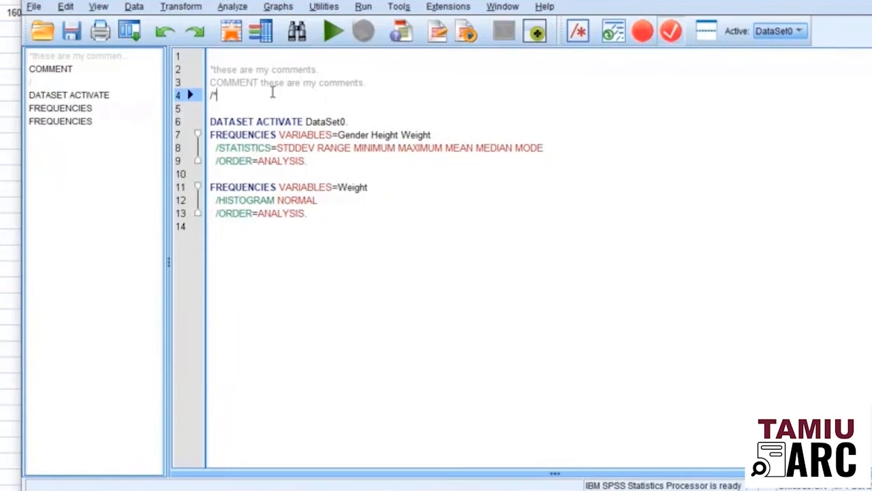
pyautogui.write('*these are my commne')
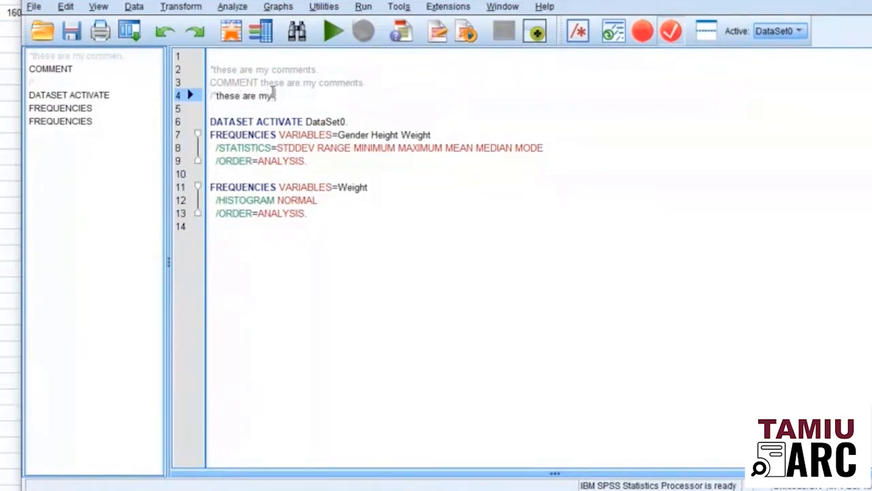
pyautogui.press('BackSpace')
pyautogui.press('BackSpace')
pyautogui.write('ents')
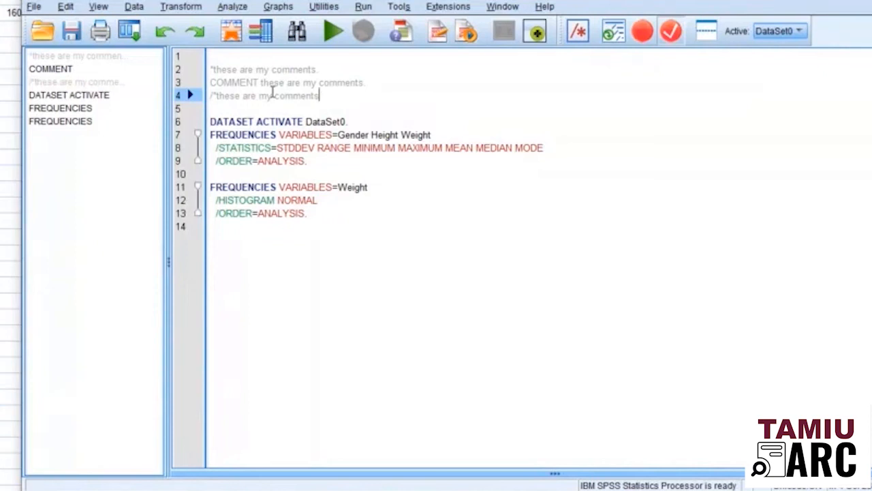
# Close the line 4 comment with */, try the text dfdf after it and on the next line, and remove both trial texts.
pyautogui.write('*/ dfdf')
pyautogui.press('Return')
pyautogui.write('dfdf')
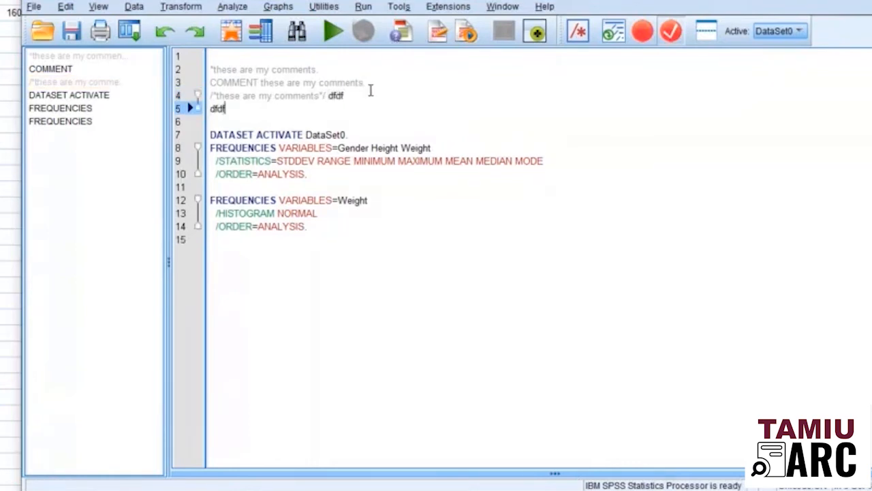
pyautogui.moveTo(238, 109); pyautogui.dragTo(211, 109)
pyautogui.press('BackSpace')
pyautogui.click(347, 95)
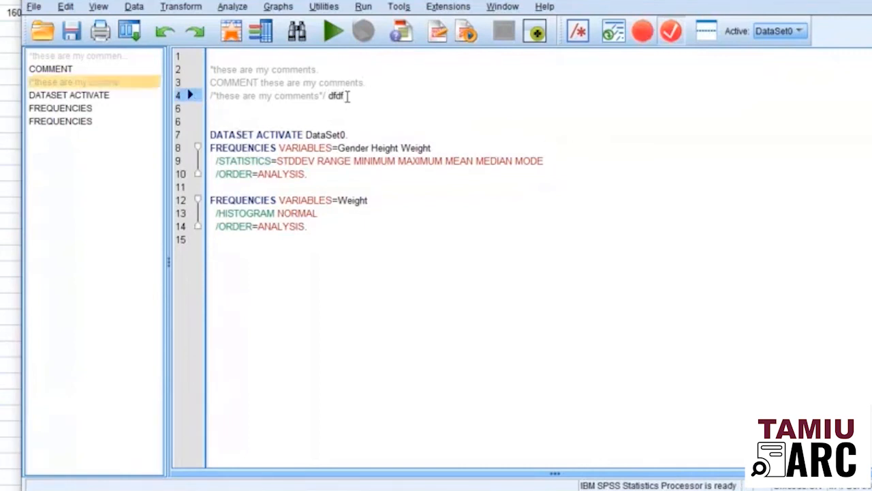
pyautogui.press('BackSpace')
pyautogui.press('BackSpace')
pyautogui.press('BackSpace')
pyautogui.press('BackSpace')
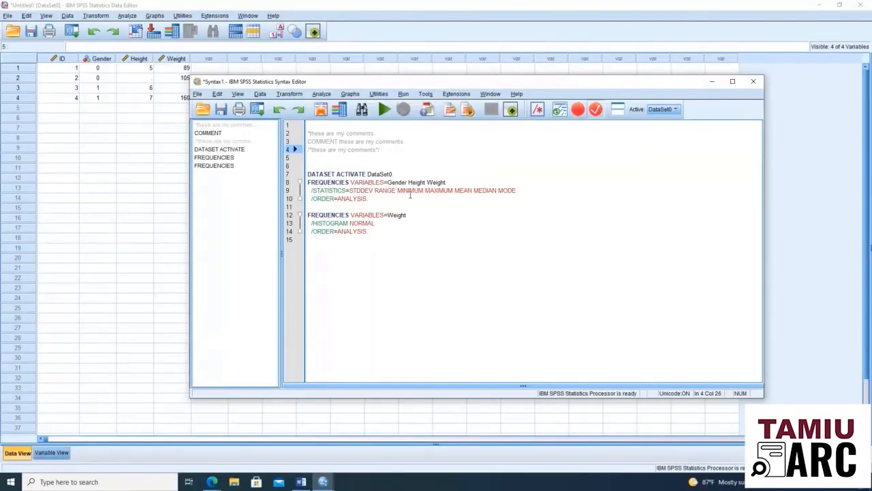
# Select the whole syntax, from the comments through the last FREQUENCIES command, and run it.
pyautogui.click(336, 163)
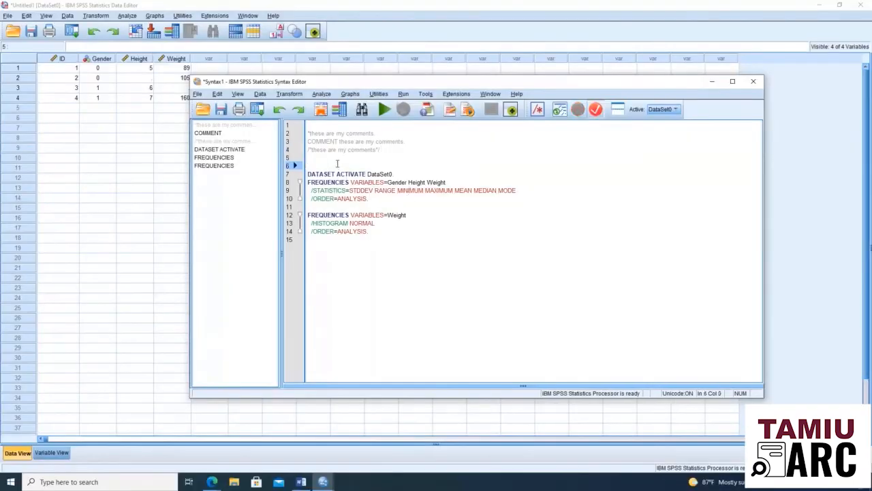
pyautogui.click(385, 237)
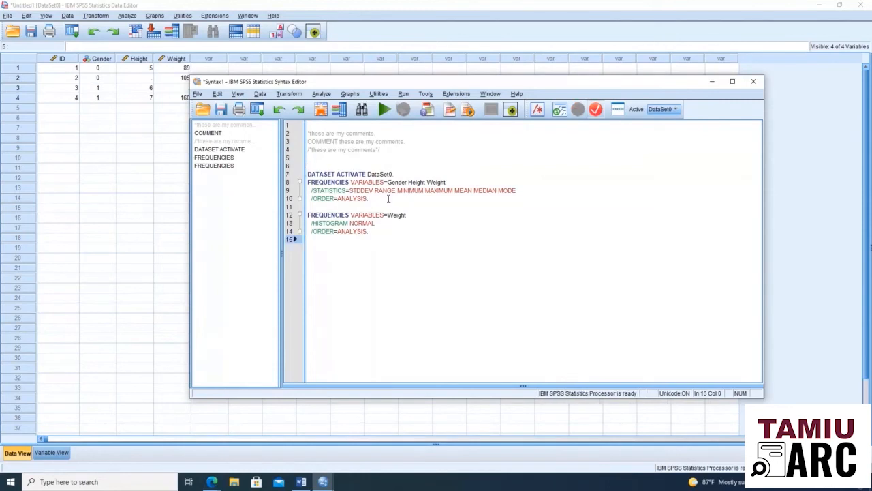
pyautogui.moveTo(387, 232); pyautogui.dragTo(307, 124)
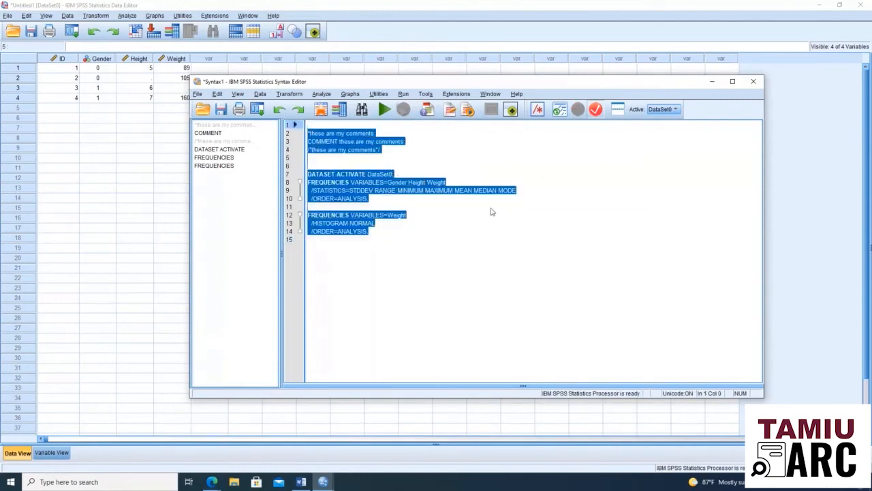
pyautogui.click(384, 109)
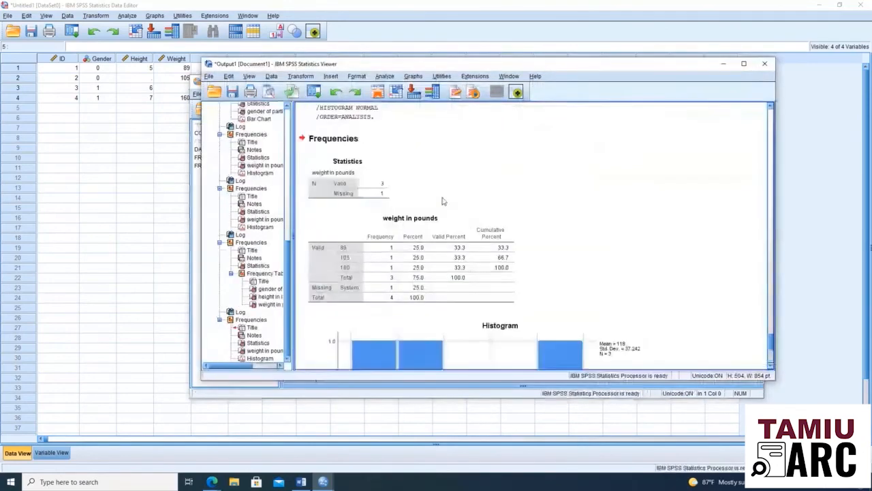
# Review the new output, including the logged comments, the Frequencies tables and the weight histogram, and compare it with the syntax.
pyautogui.scroll(-3, 444, 198)
pyautogui.scroll(5, 463, 204)
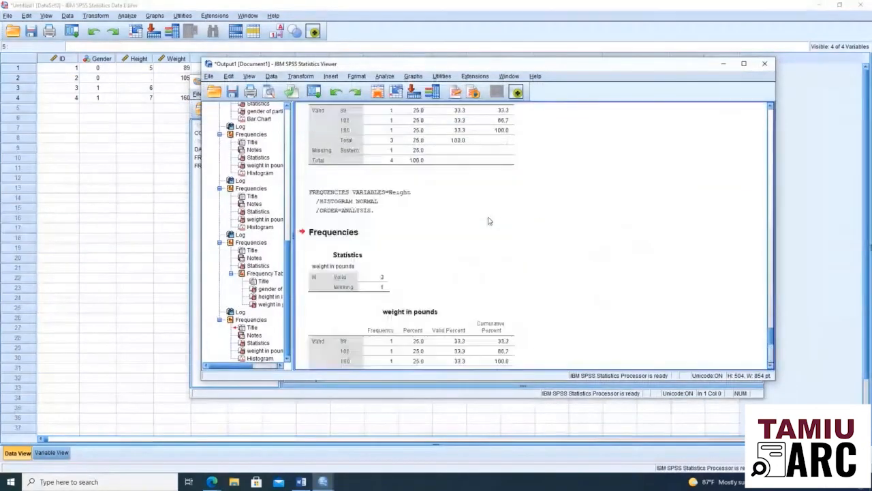
pyautogui.scroll(6, 488, 221)
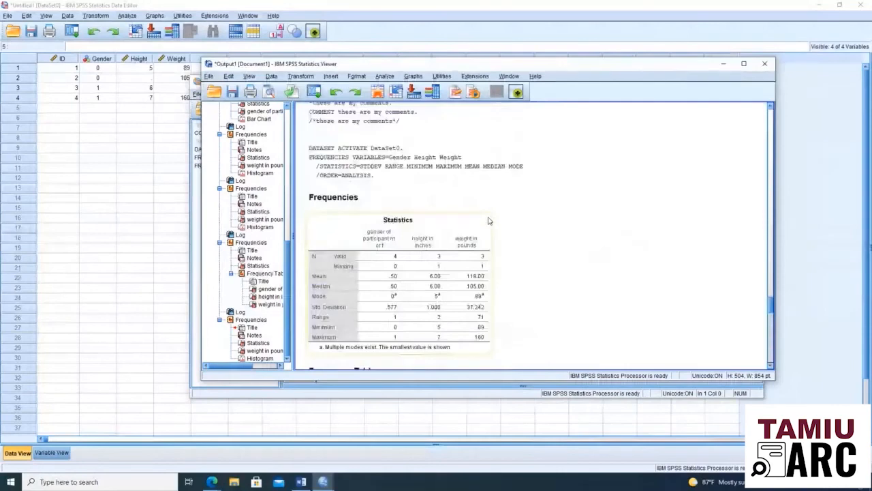
pyautogui.scroll(-10, 488, 221)
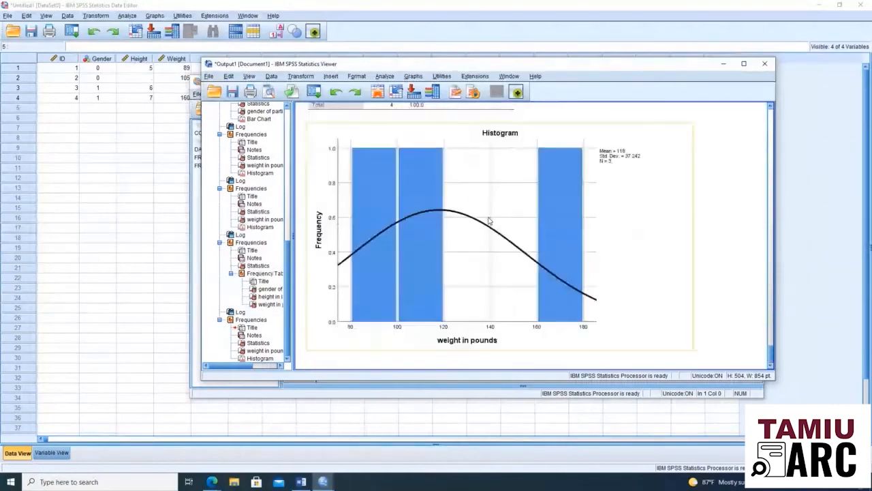
pyautogui.moveTo(326, 483)
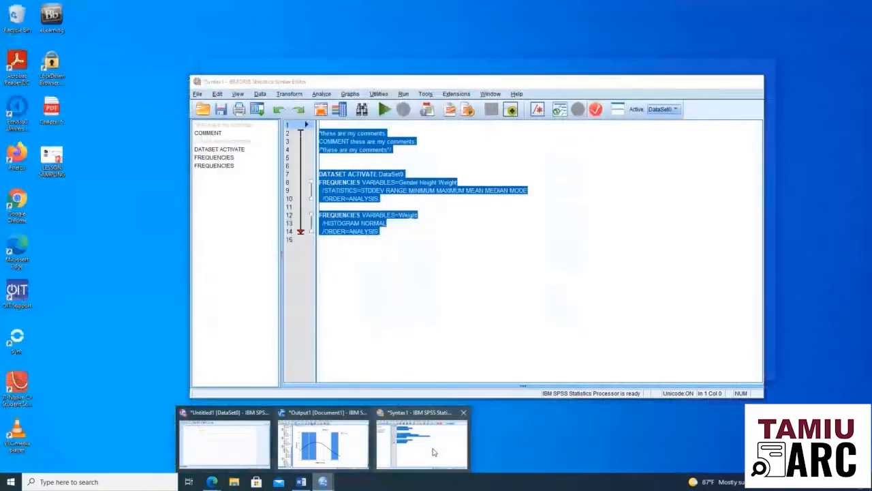
pyautogui.click(423, 440)
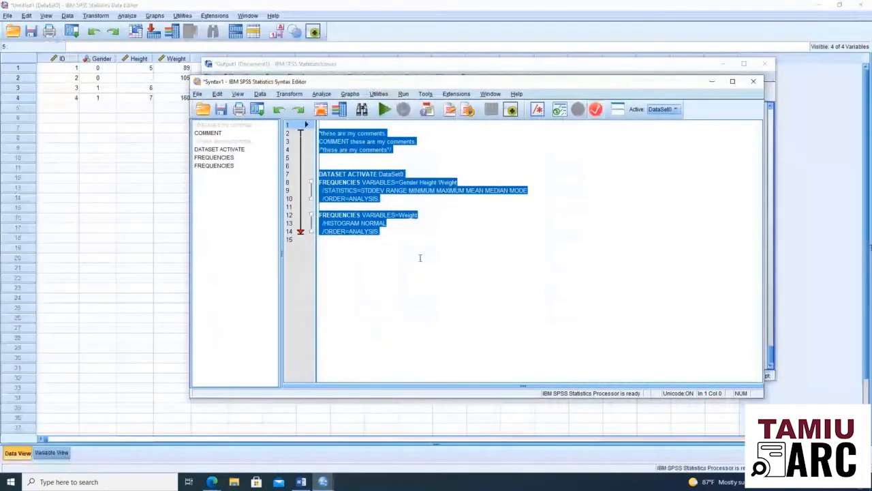
pyautogui.hotkey('alt', 'Tab')
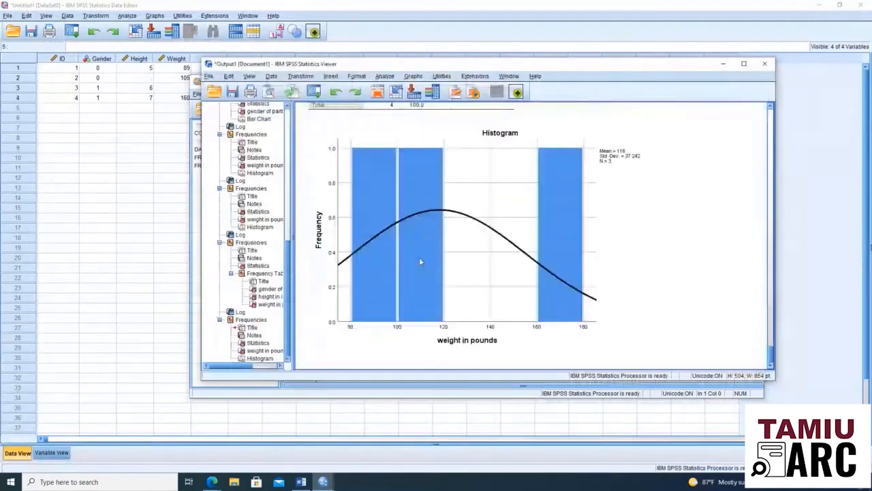
pyautogui.scroll(-5, 618, 288)
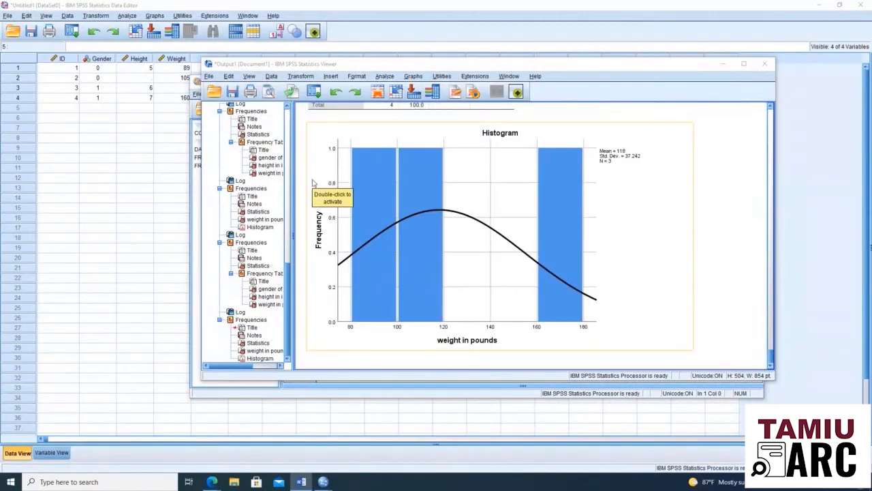
# Open the Command Syntax Reference from the help resources and browse the BAYES LOGLINEAR and BAYES ONESAMPLE chapters.
pyautogui.click(536, 77)
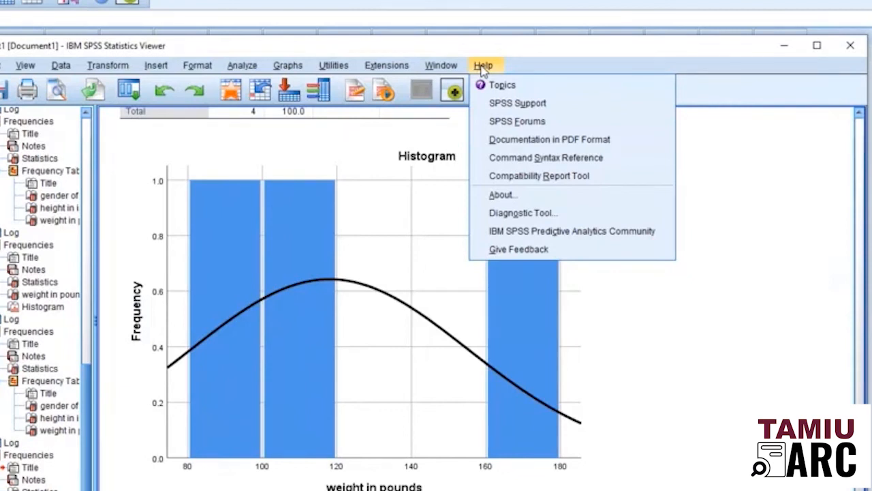
pyautogui.click(501, 163)
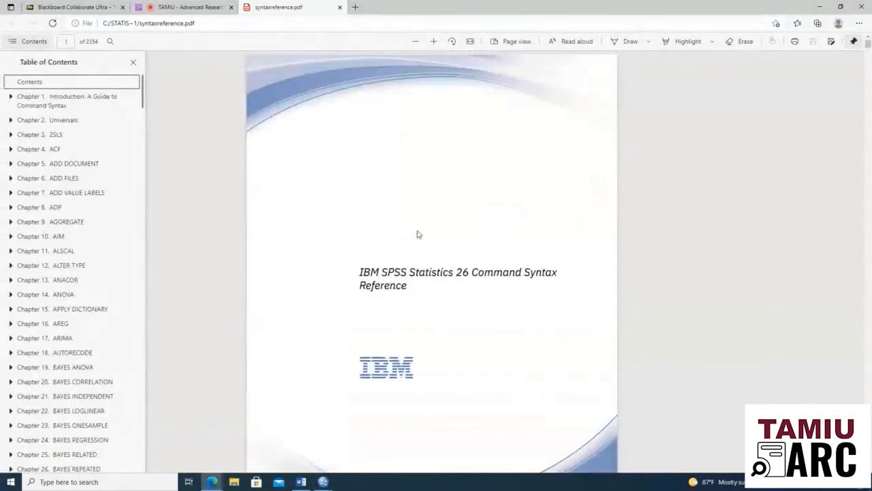
pyautogui.scroll(-5, 416, 234)
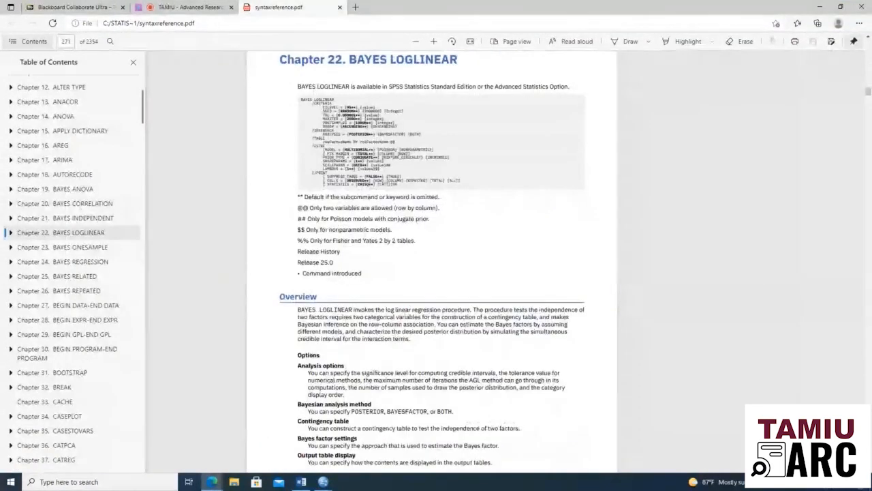
pyautogui.scroll(-15, 385, 203)
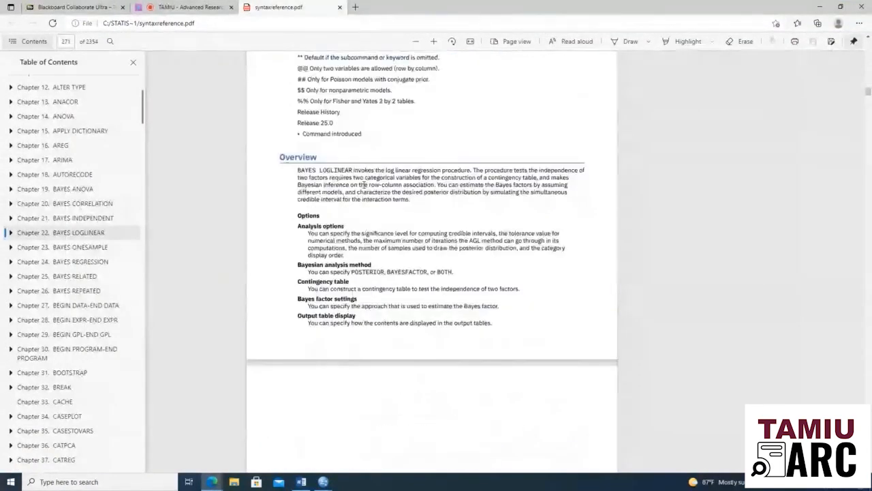
pyautogui.scroll(-20, 386, 203)
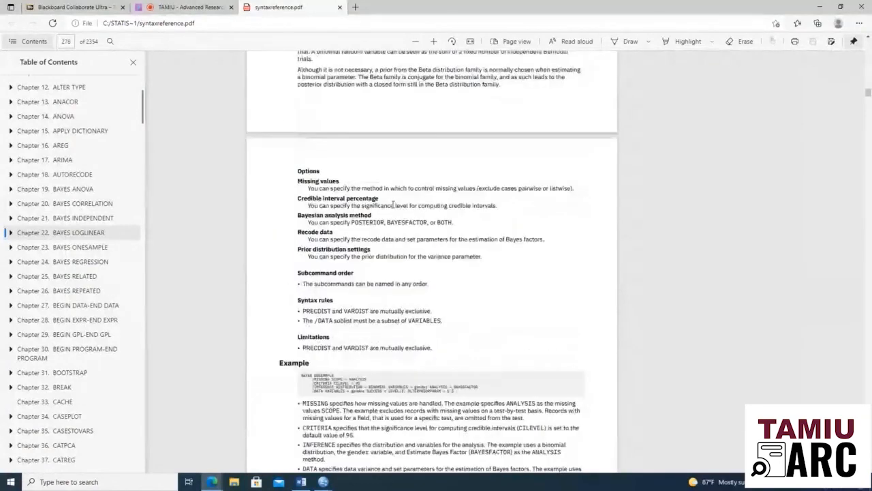
pyautogui.scroll(-4, 394, 205)
pyautogui.scroll(-4, 450, 264)
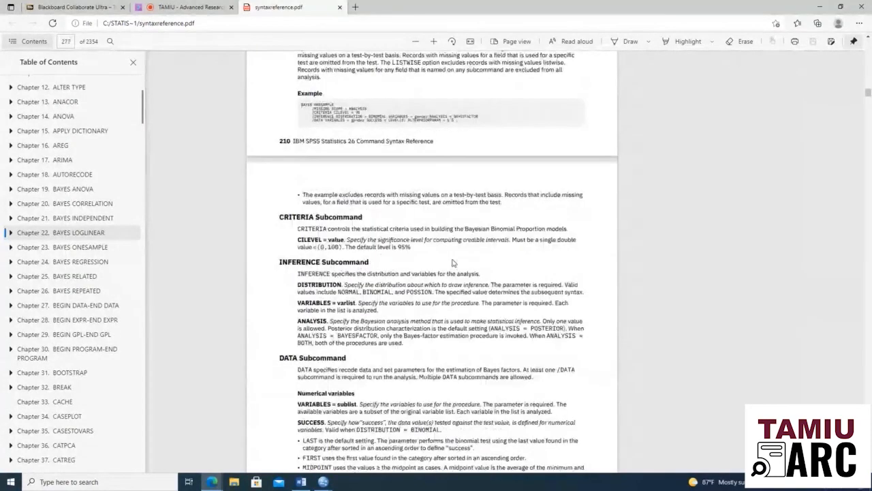
pyautogui.scroll(-20, 453, 263)
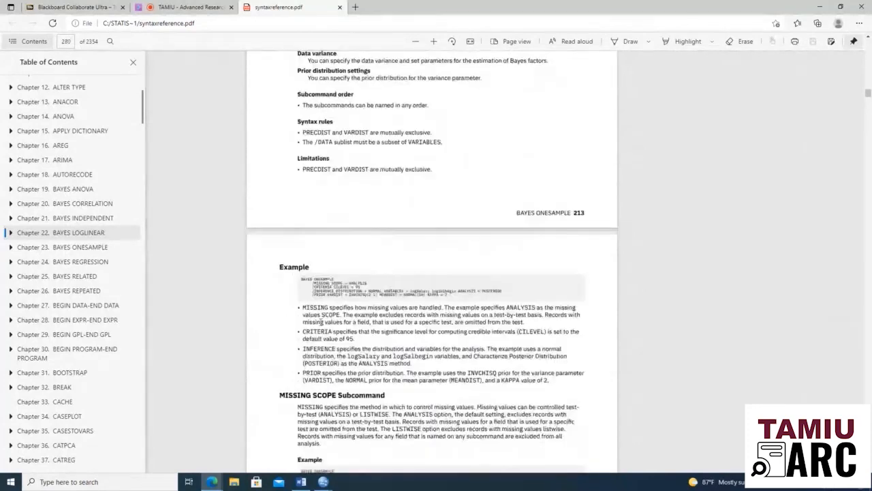
# Return to the SPSS Syntax Editor and examine the FREQUENCIES command for Weight with its HISTOGRAM and ORDER subcommands.
pyautogui.moveTo(323, 482)
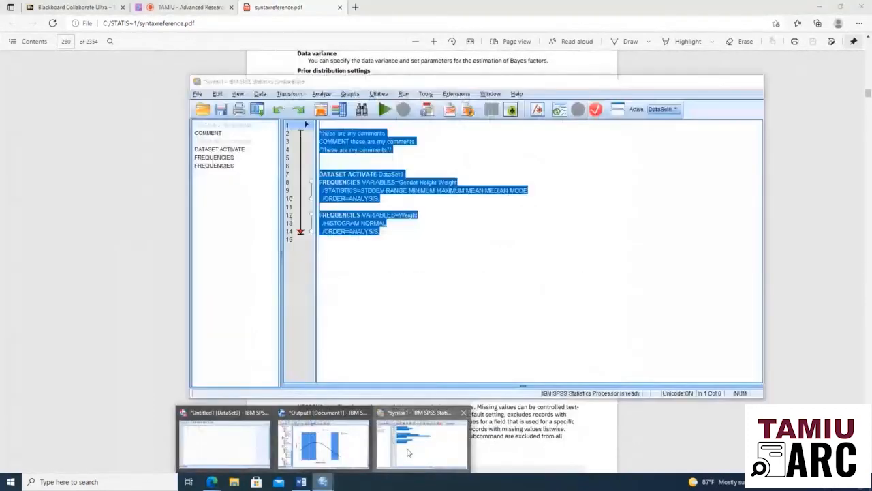
pyautogui.click(409, 452)
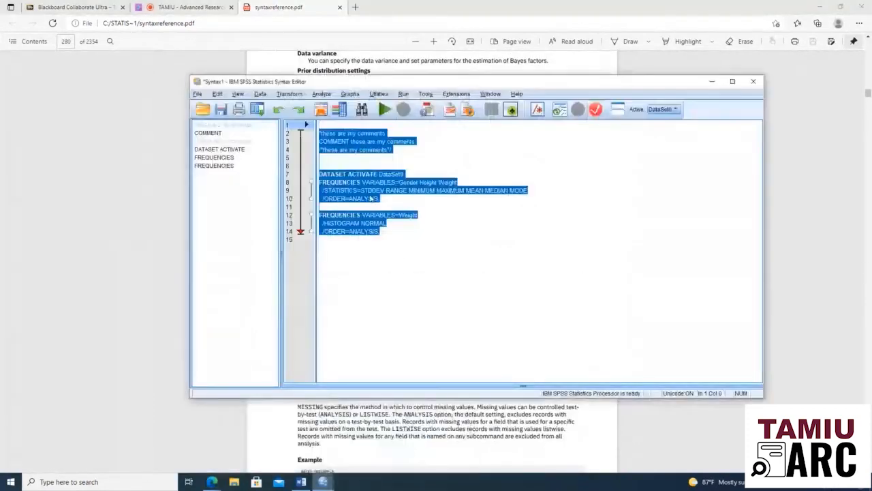
pyautogui.click(330, 161)
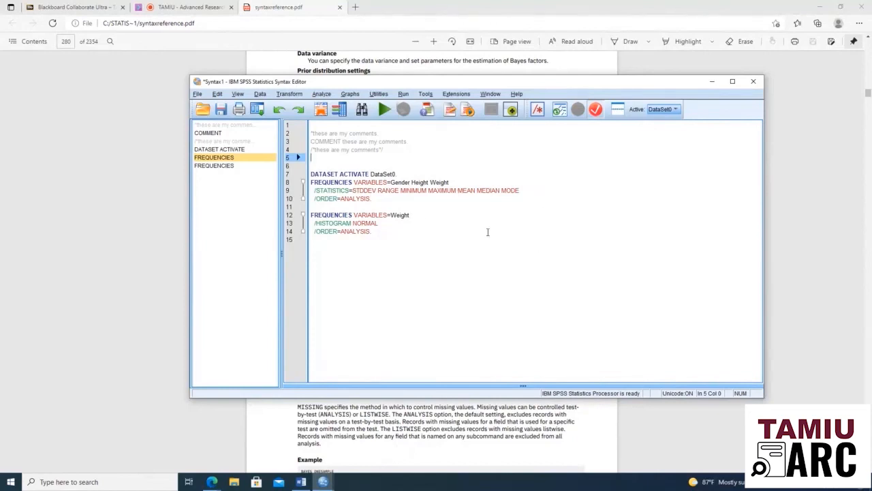
pyautogui.moveTo(311, 214); pyautogui.dragTo(398, 235)
pyautogui.click(397, 234)
pyautogui.hotkey('ctrl', 'r')
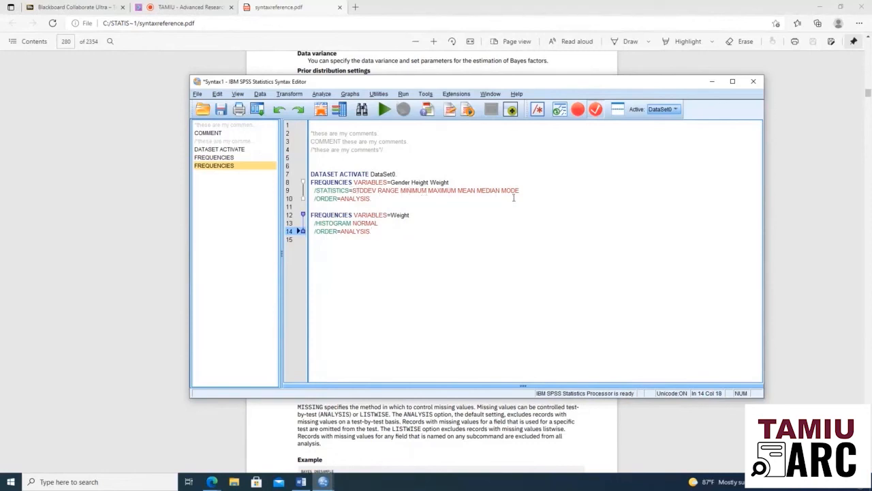
pyautogui.moveTo(373, 233); pyautogui.dragTo(311, 223)
pyautogui.click(394, 243)
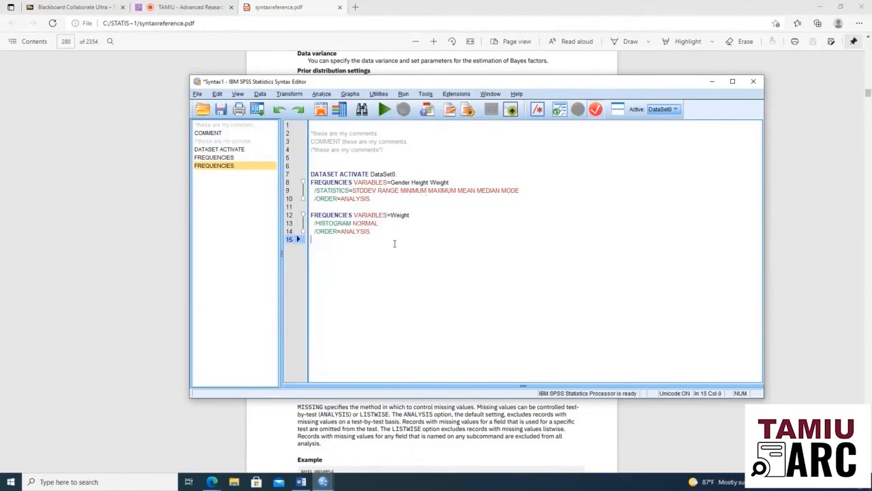